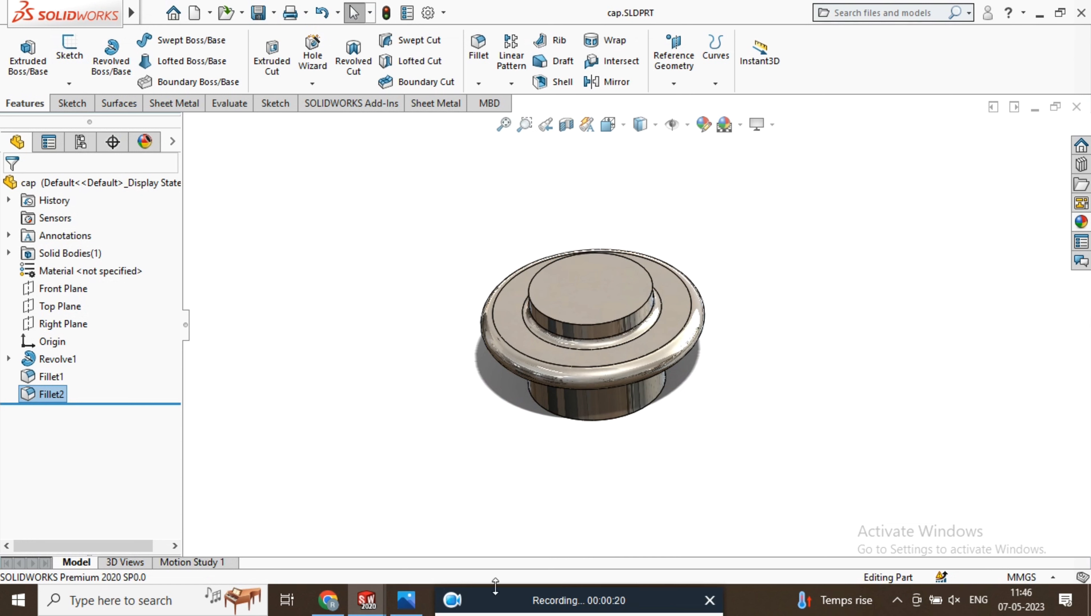
Set up a straight tap hole to ISO, type Tapped hole, size M36, with a Through All end condition
scroll(693, 297, up, 3)
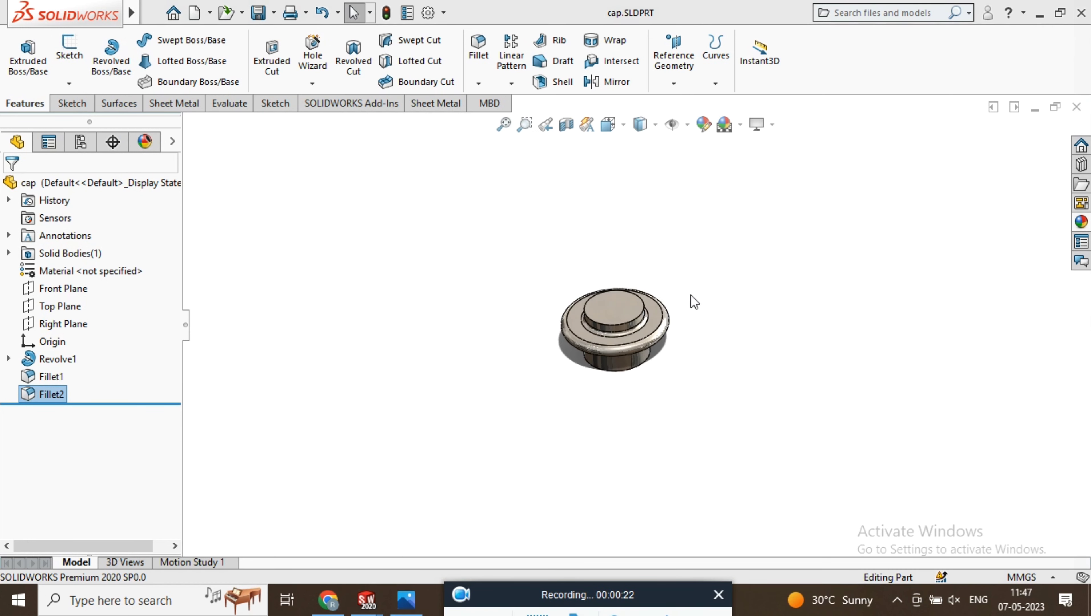
scroll(680, 294, down, 3)
middle_drag(637, 342, 599, 338)
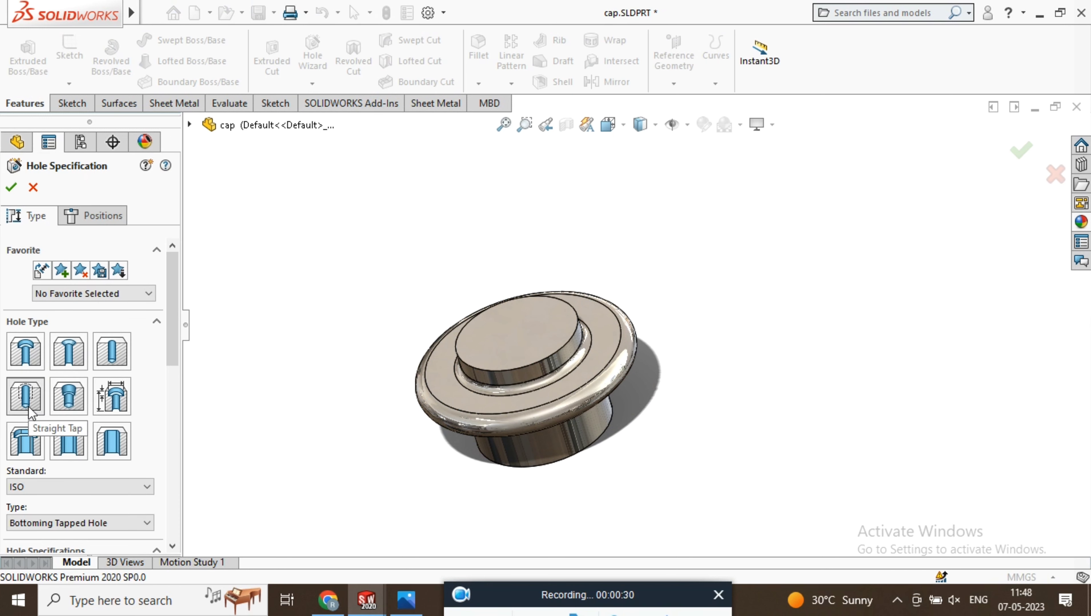
drag(176, 287, 188, 340)
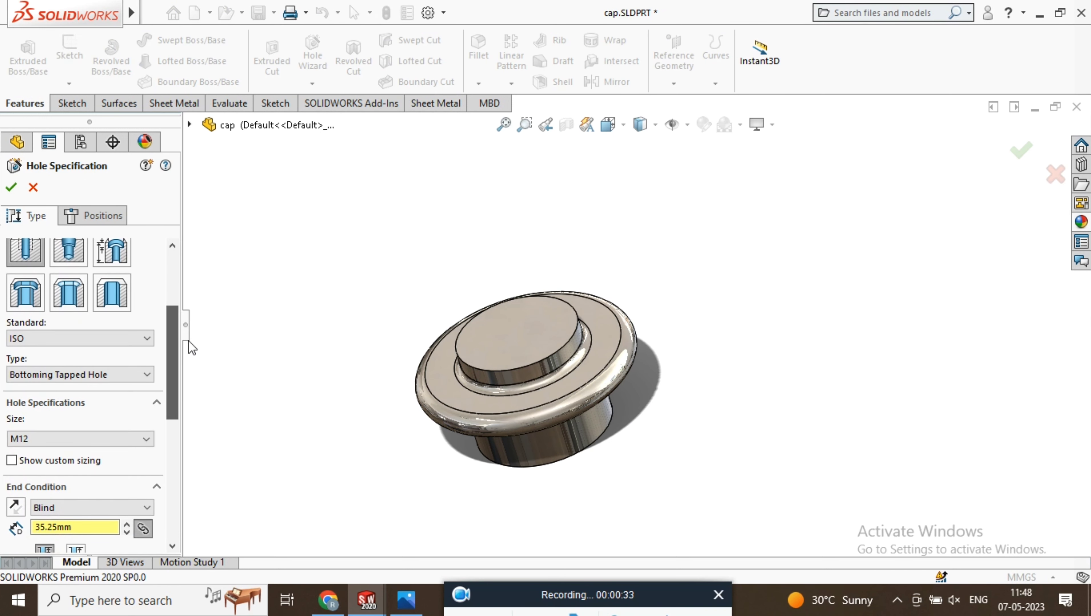
click(87, 378)
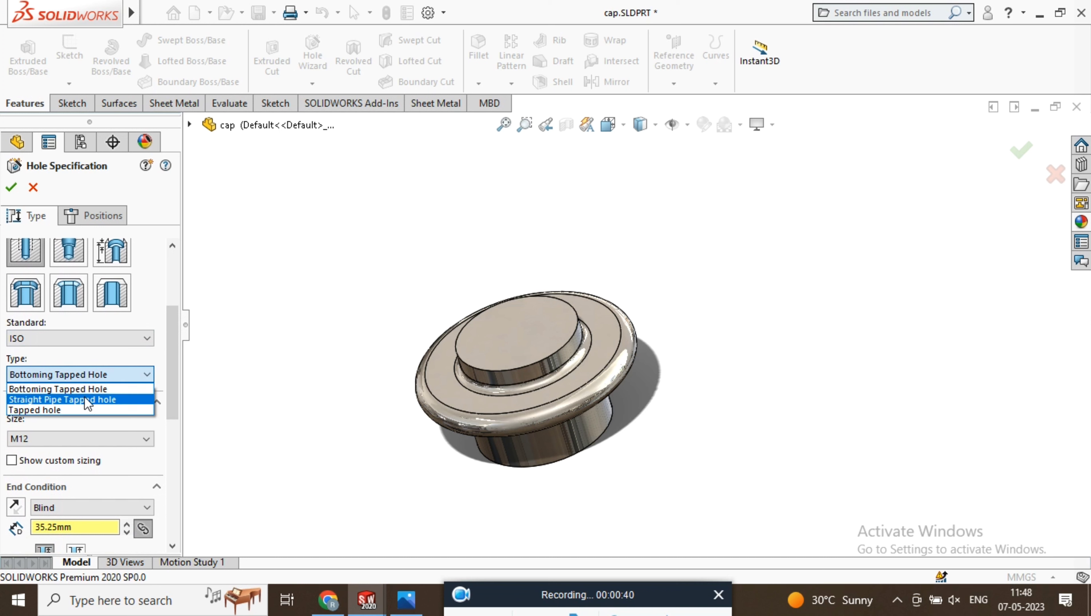
click(85, 409)
click(111, 440)
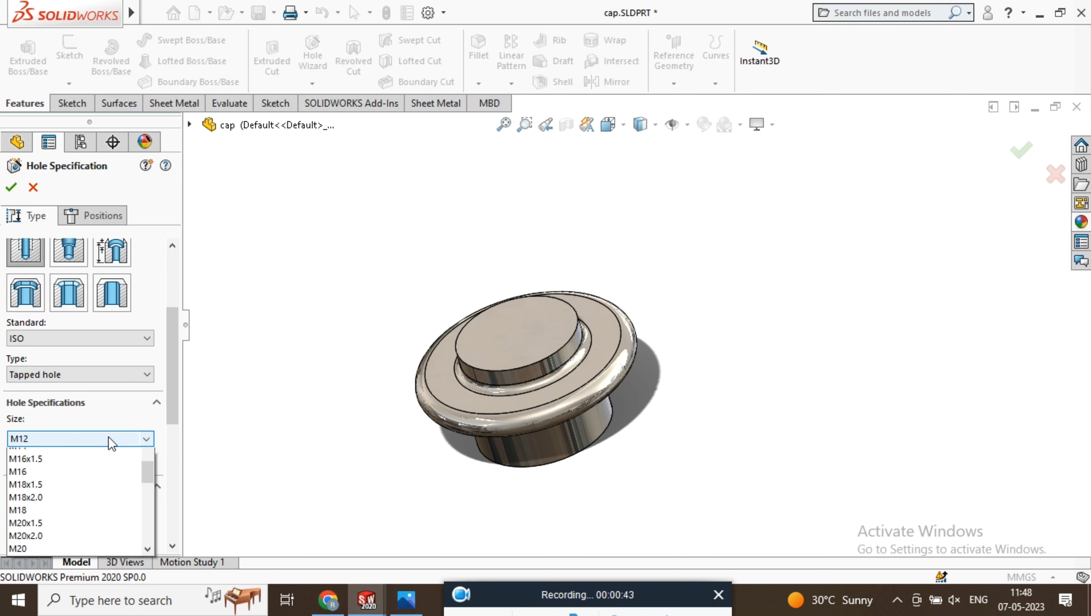
scroll(107, 452, down, 8)
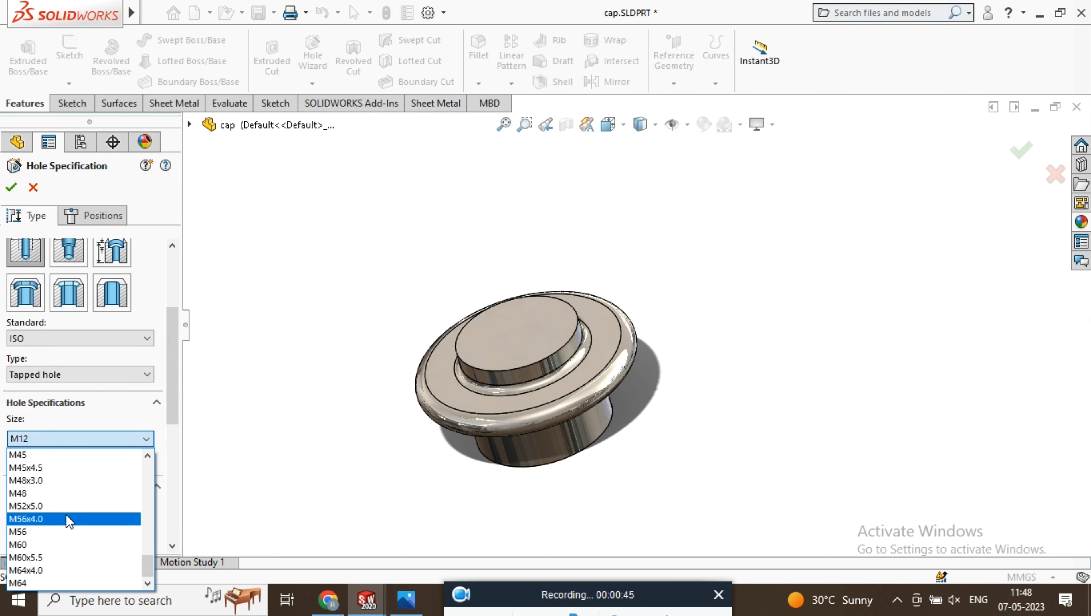
drag(148, 563, 157, 545)
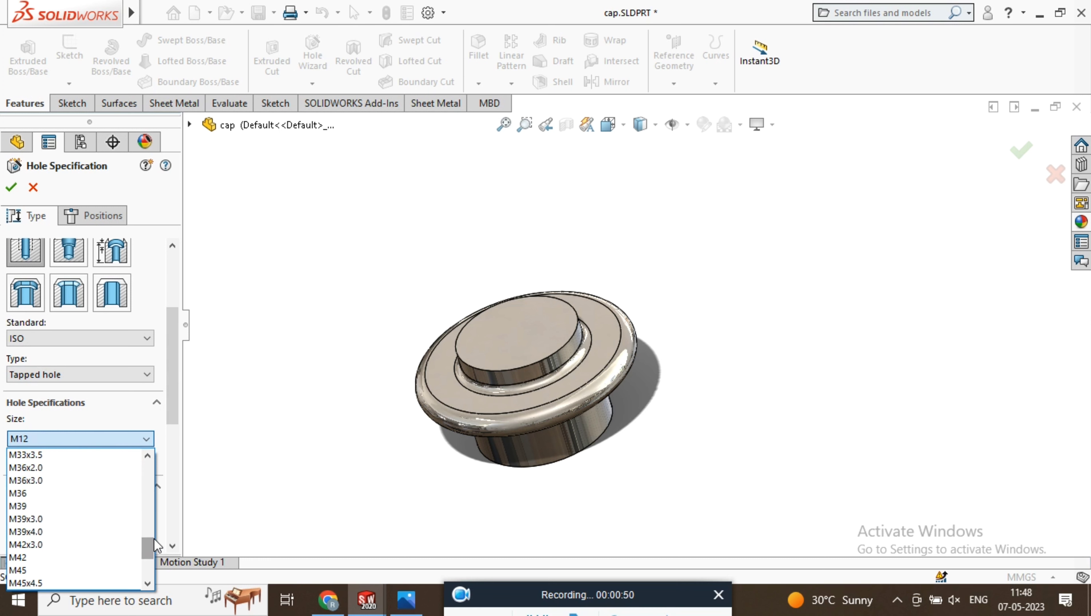
click(86, 492)
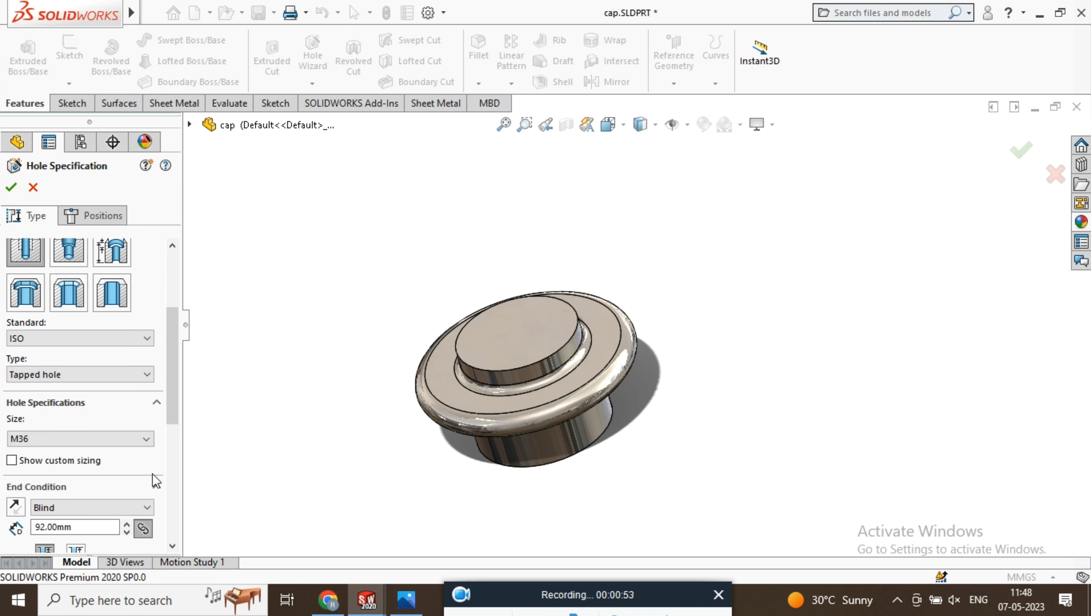
click(102, 509)
click(91, 534)
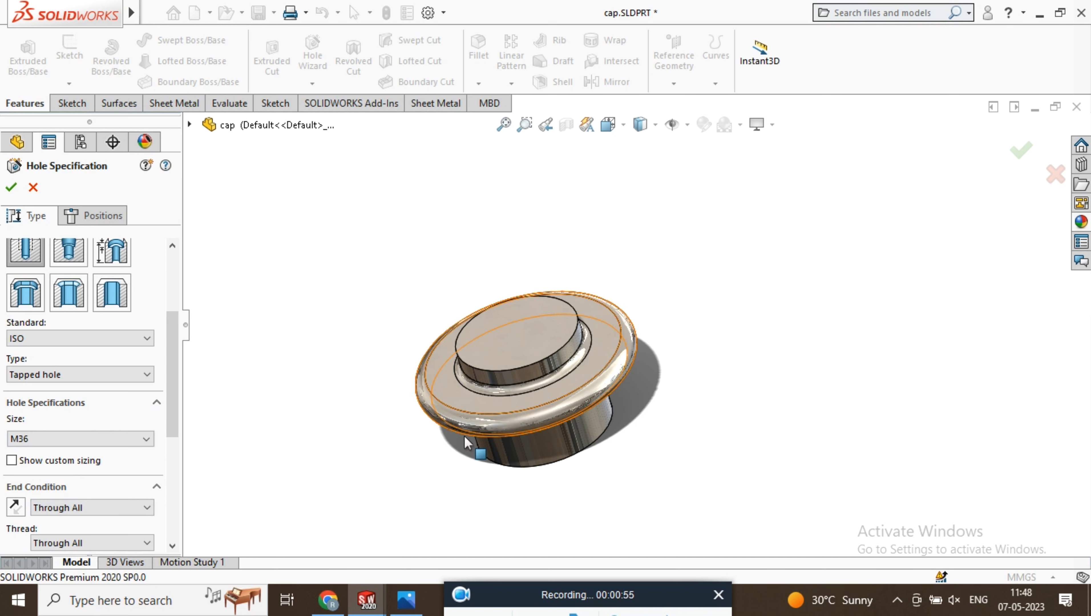
Position the M36 tapped hole at the centre of the cap's upper circular face using a 3D sketch and create it
click(83, 215)
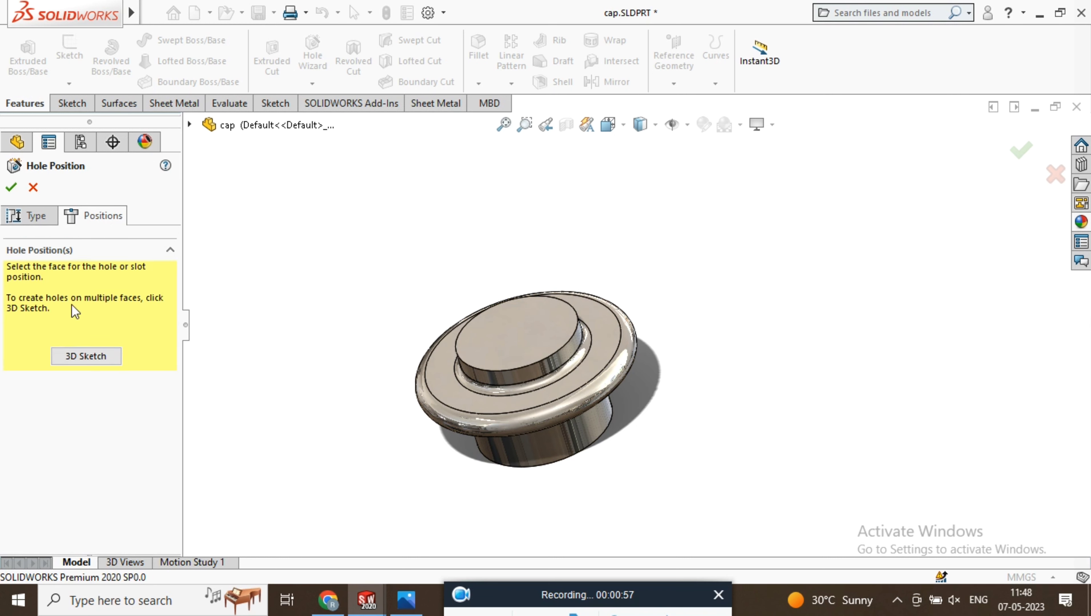
click(69, 356)
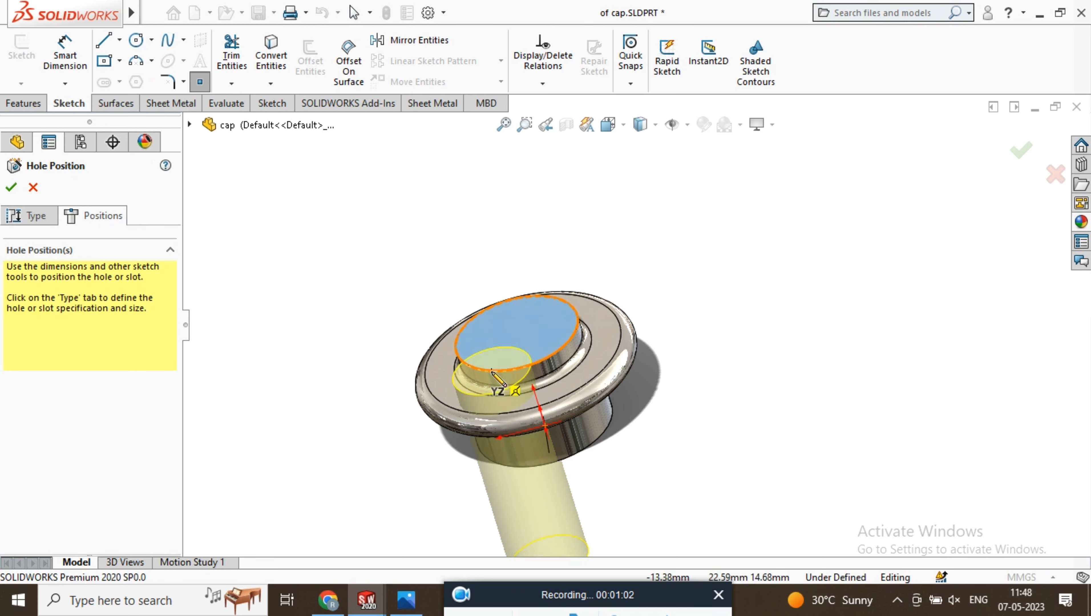
click(516, 334)
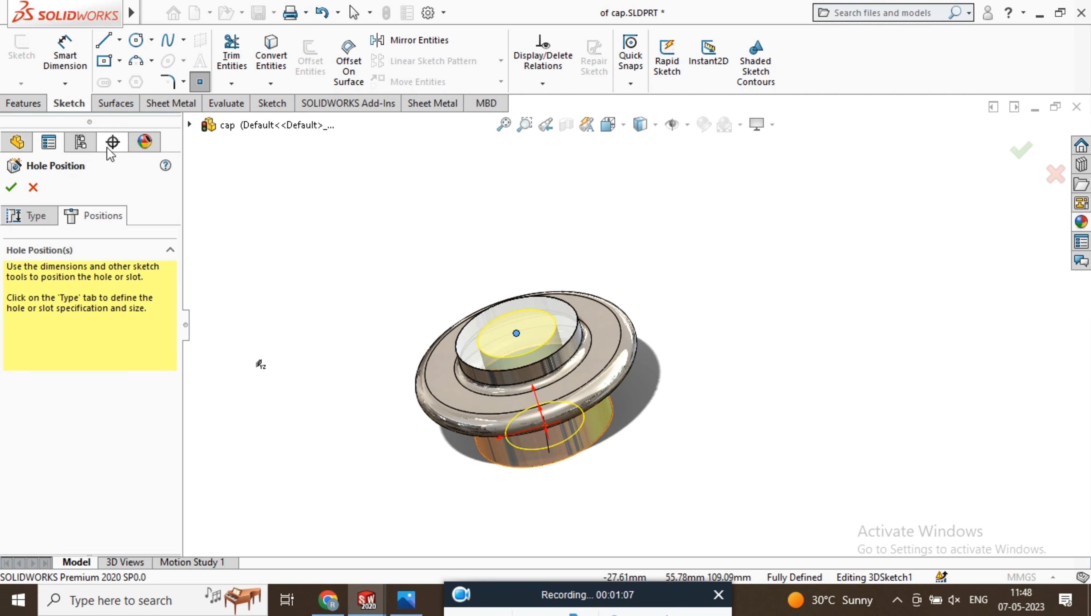
click(10, 189)
Enable shaded cosmetic threads in the detailing settings of the document properties
middle_drag(345, 319, 520, 339)
scroll(522, 339, up, 5)
scroll(524, 338, down, 5)
scroll(757, 313, down, 4)
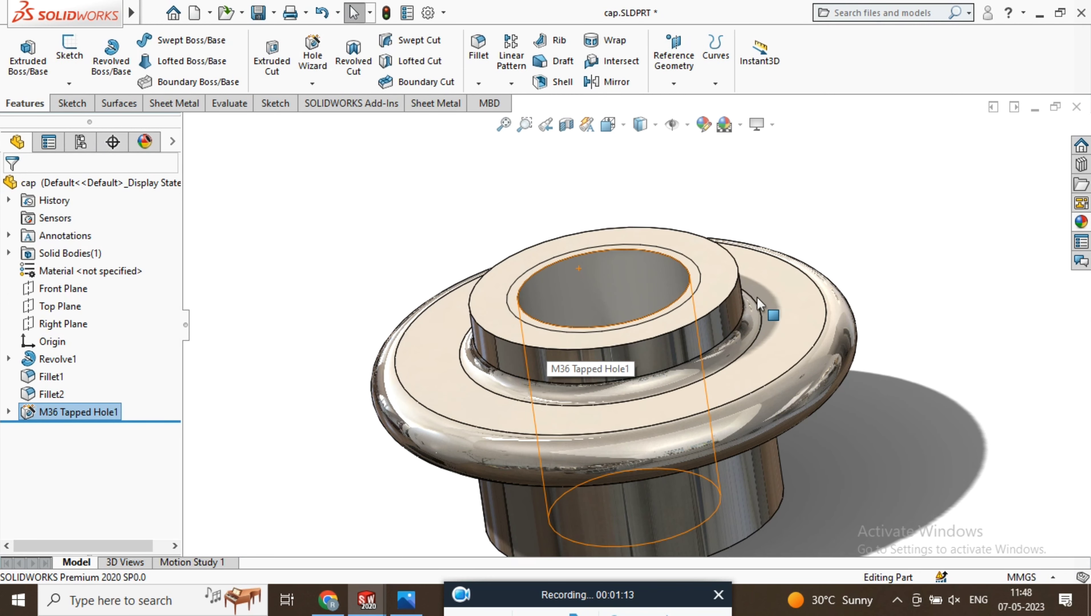
scroll(753, 295, up, 2)
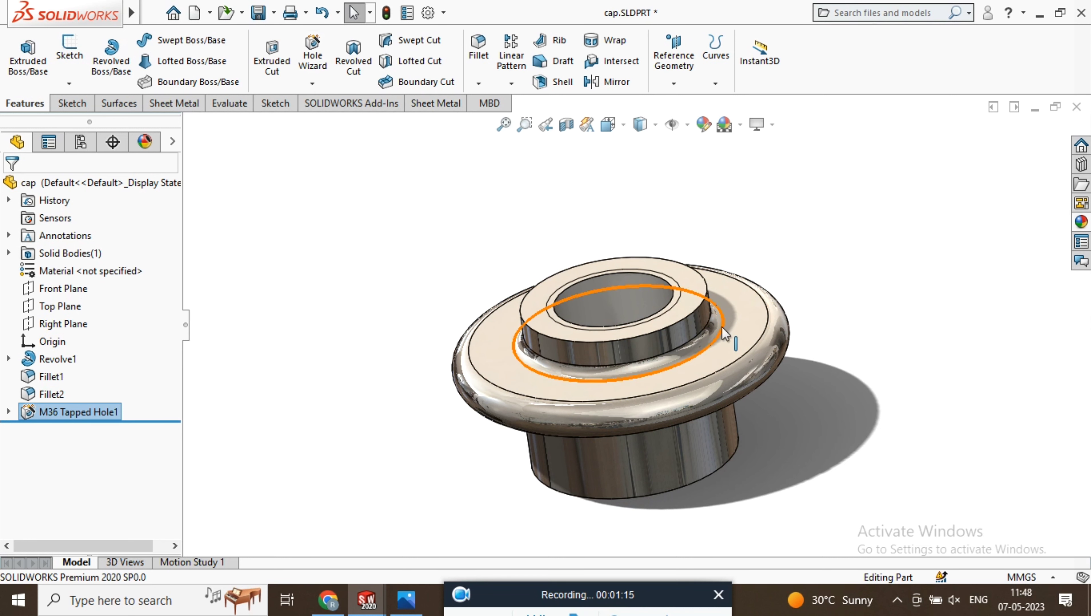
click(428, 13)
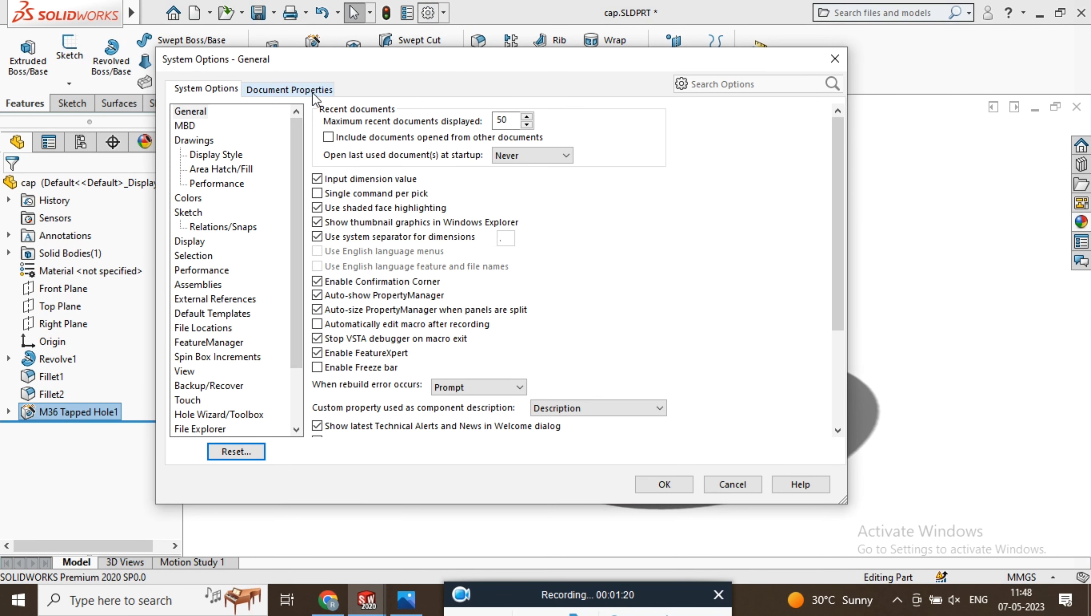
click(310, 92)
click(193, 198)
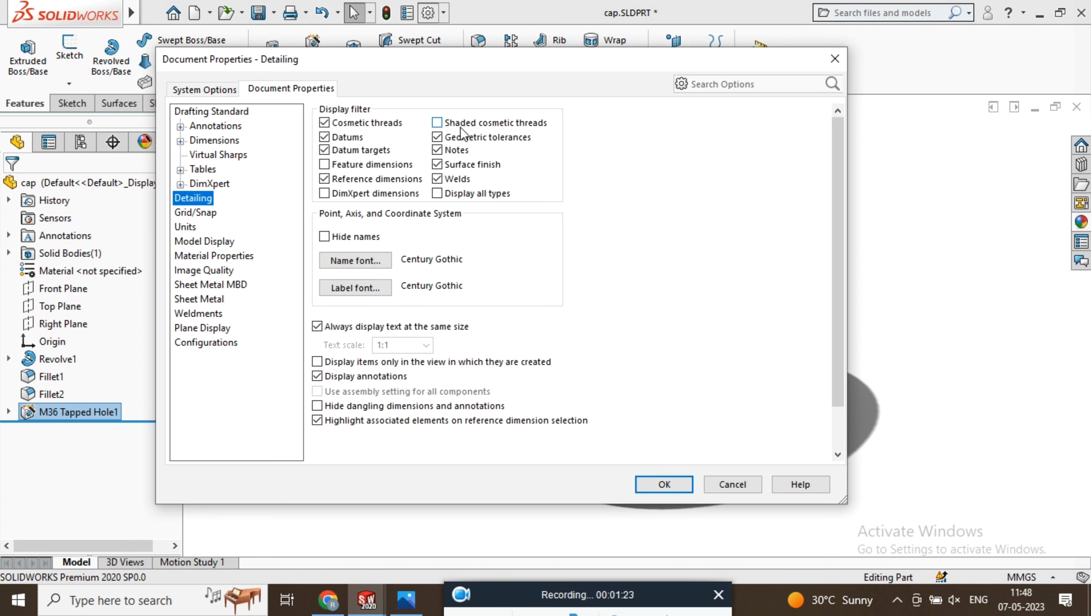
click(684, 485)
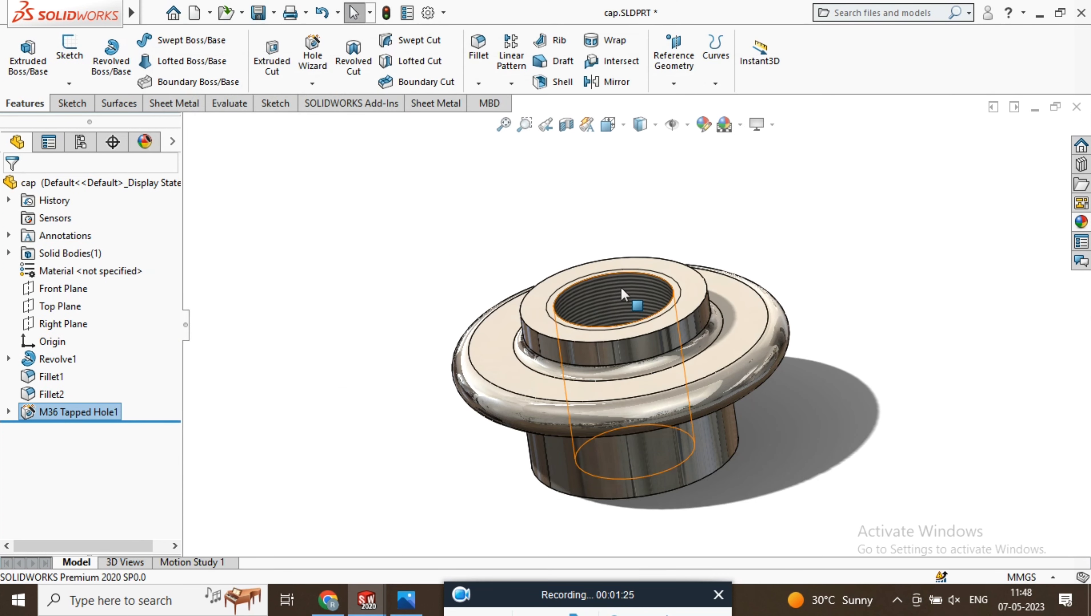
scroll(672, 326, down, 5)
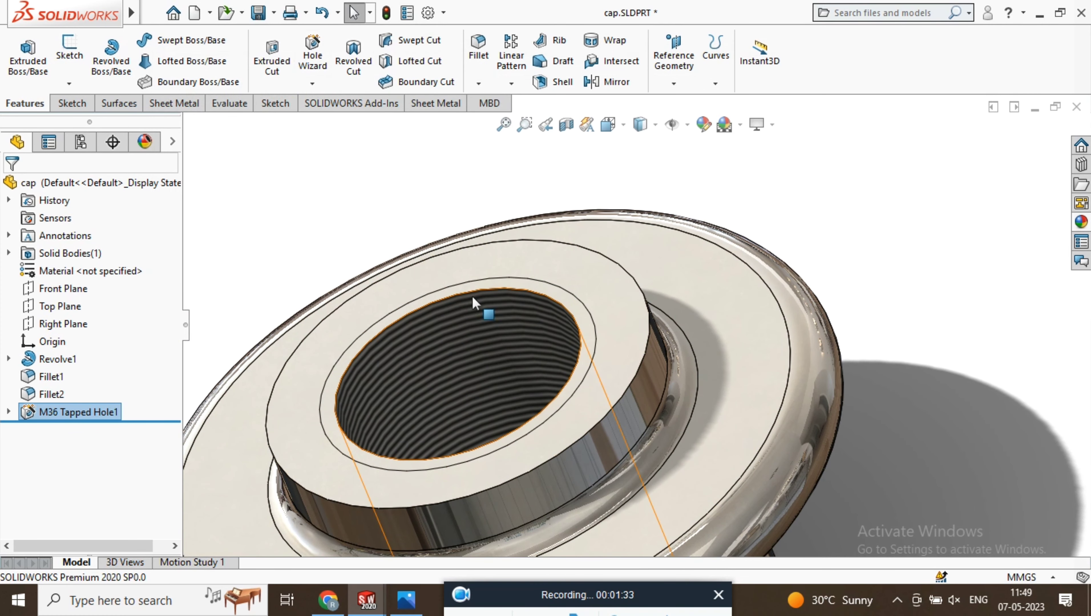
scroll(473, 298, up, 5)
middle_drag(652, 340, 666, 340)
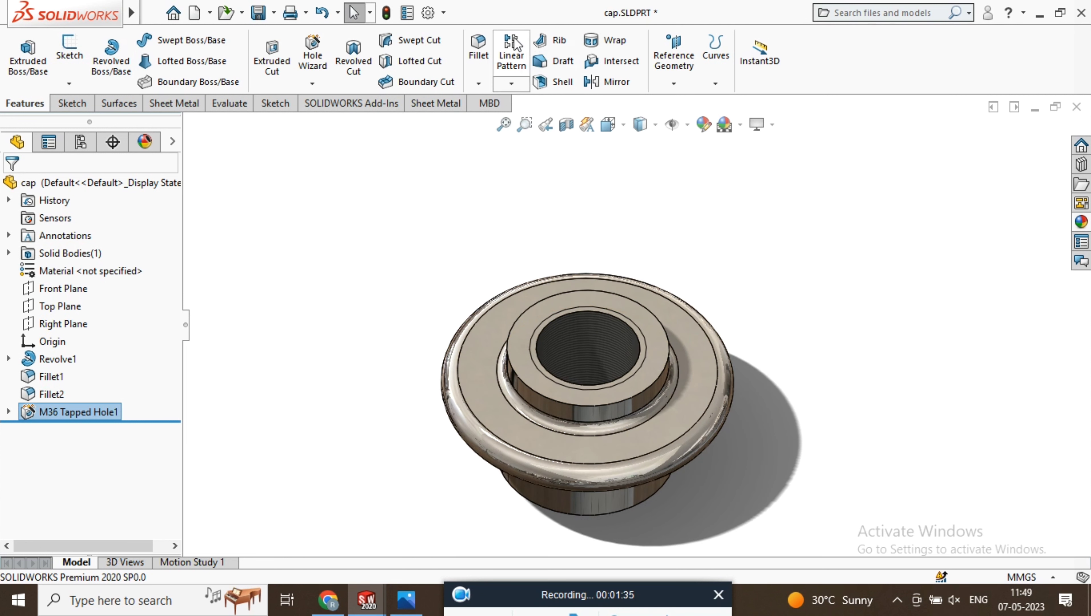
click(479, 54)
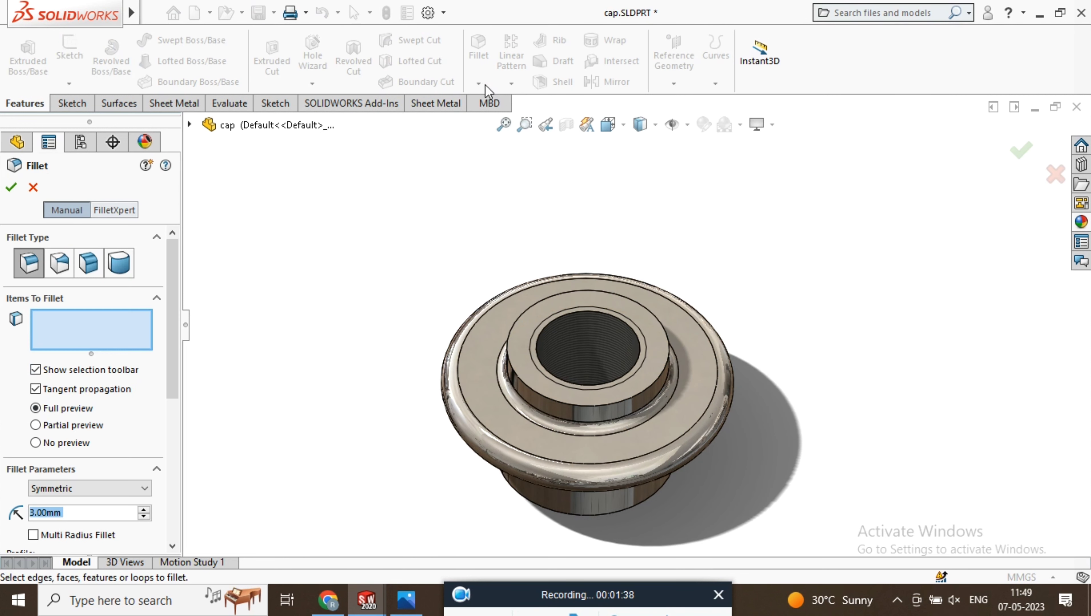
click(33, 187)
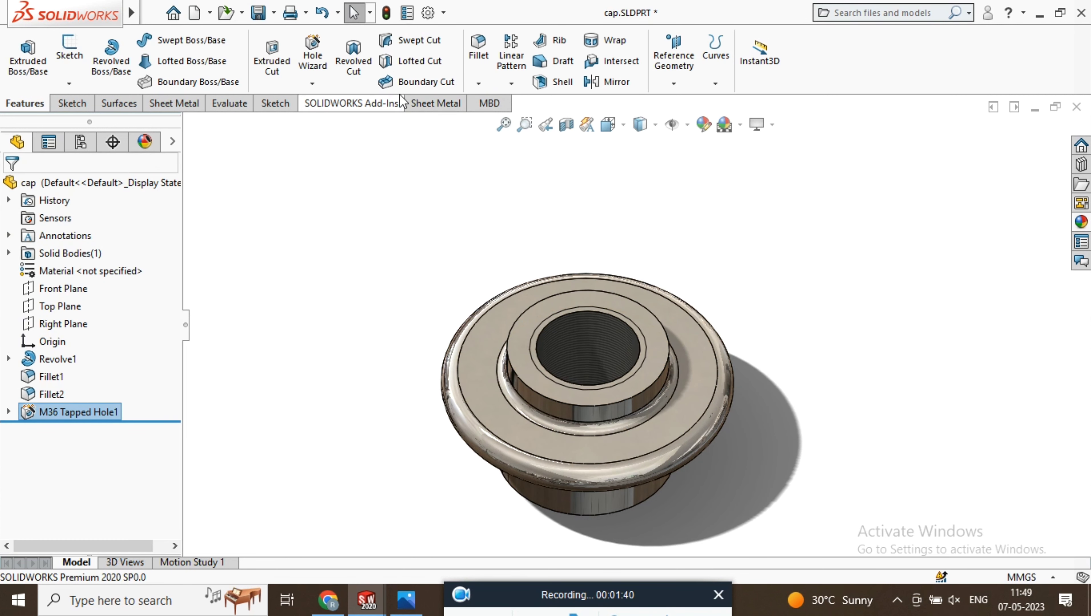
Chamfer the tapped hole's upper edge with a distance of 2 mm at 45 degrees, using partial preview
click(478, 83)
click(501, 122)
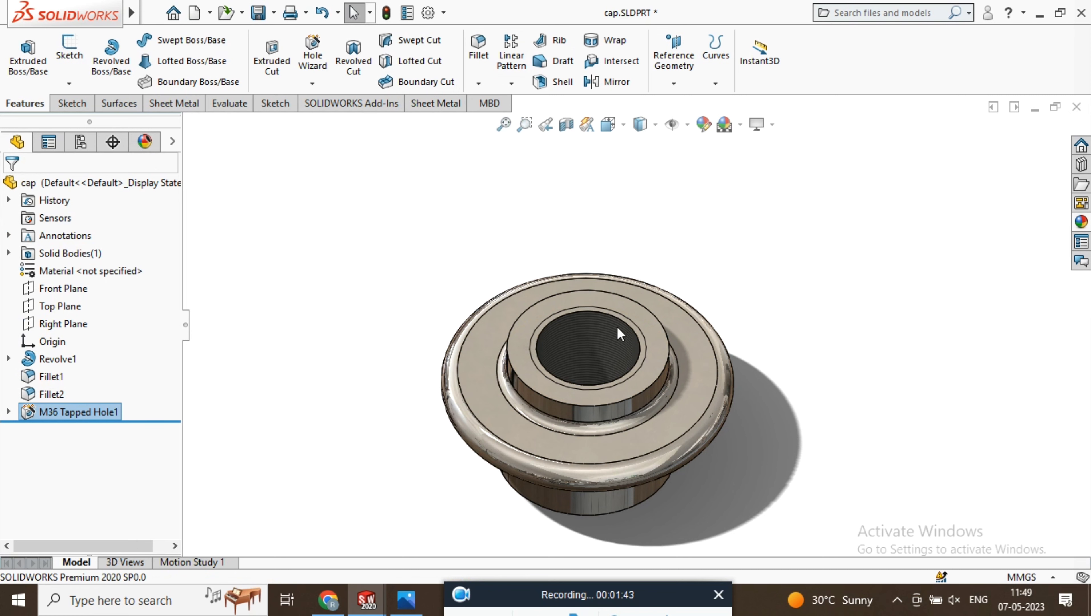
scroll(613, 328, down, 5)
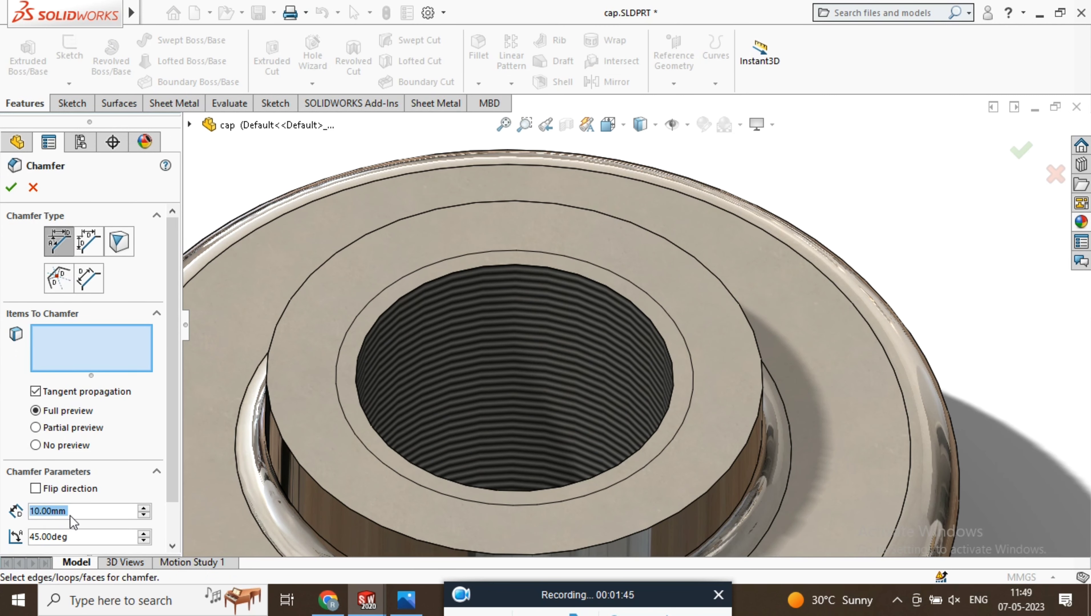
text(5)
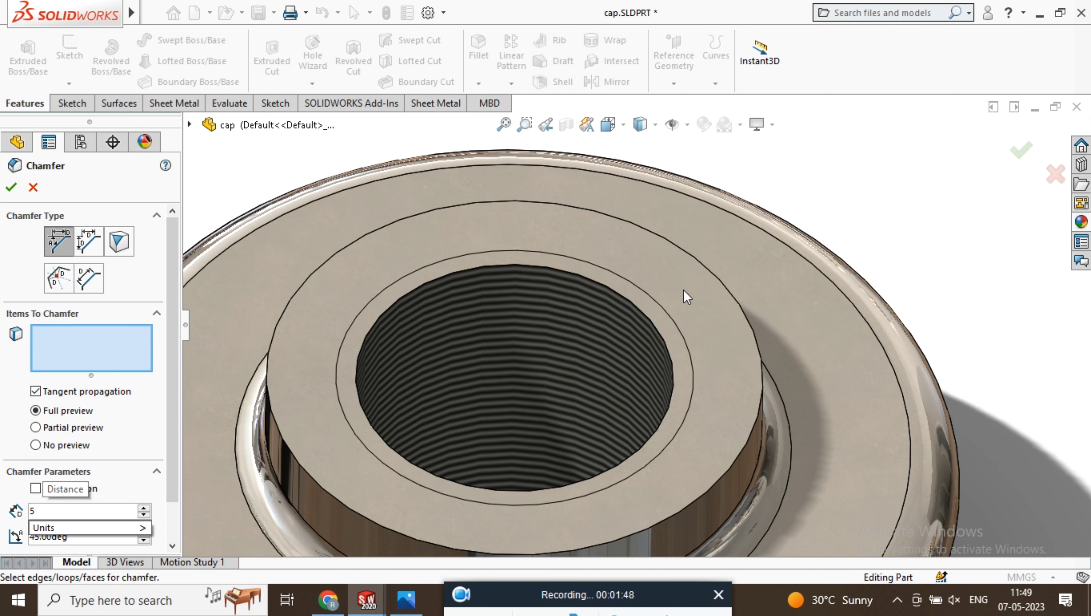
click(611, 298)
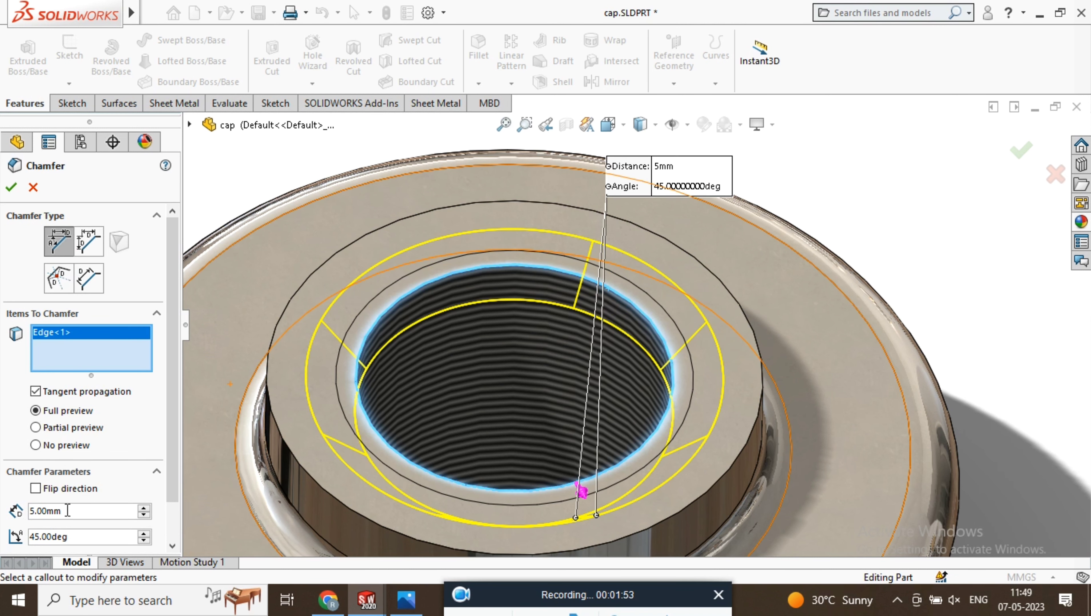
text(3)
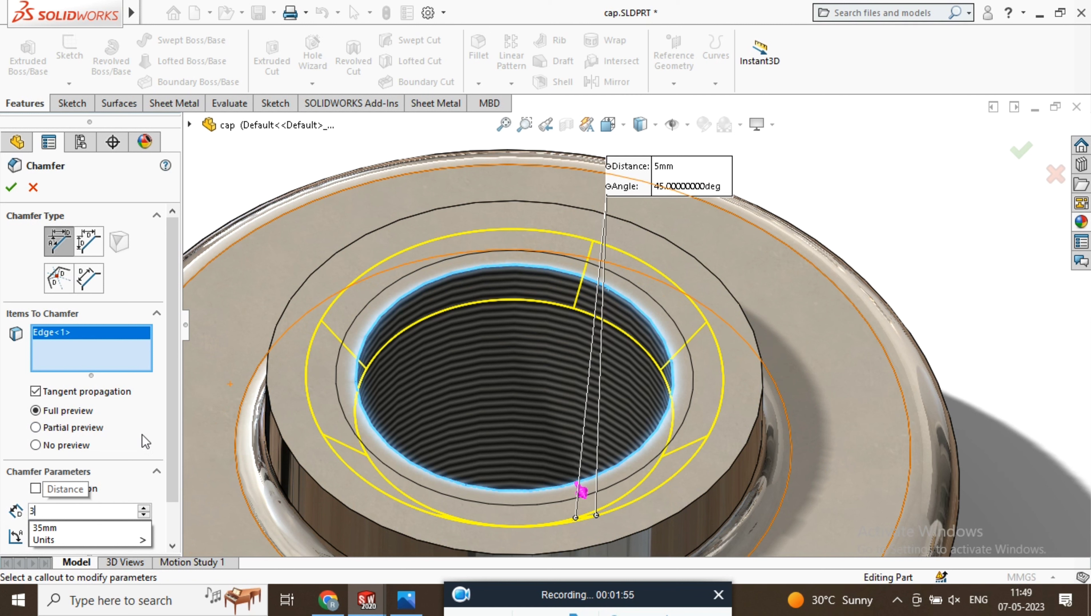
click(69, 427)
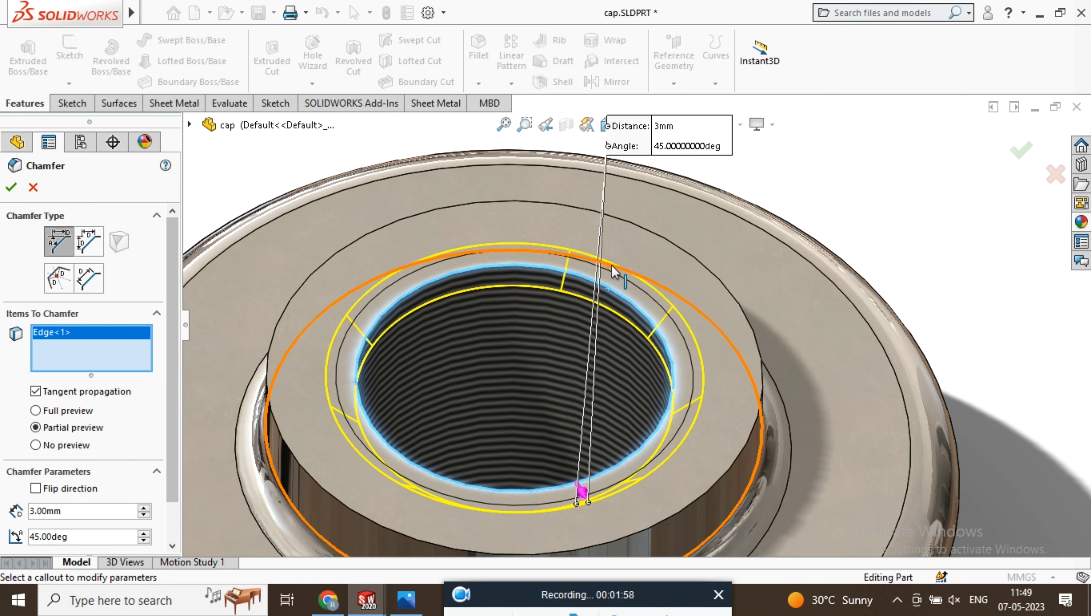
text(2)
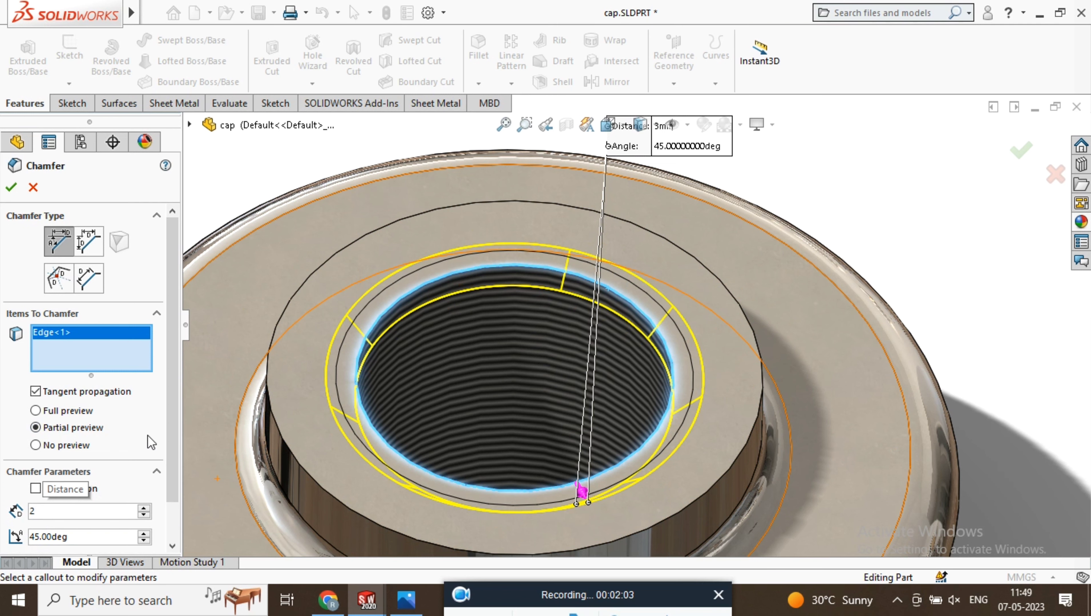
key(Return)
click(11, 187)
Check the chamfered, threaded cap from the side and save the part
scroll(604, 298, up, 3)
middle_drag(690, 310, 700, 255)
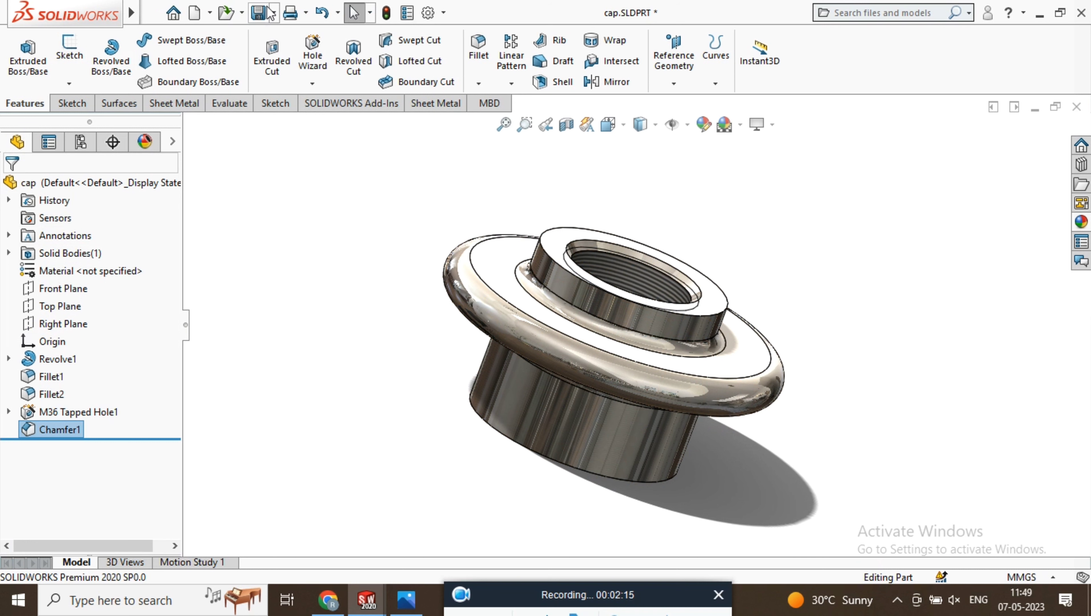
click(257, 11)
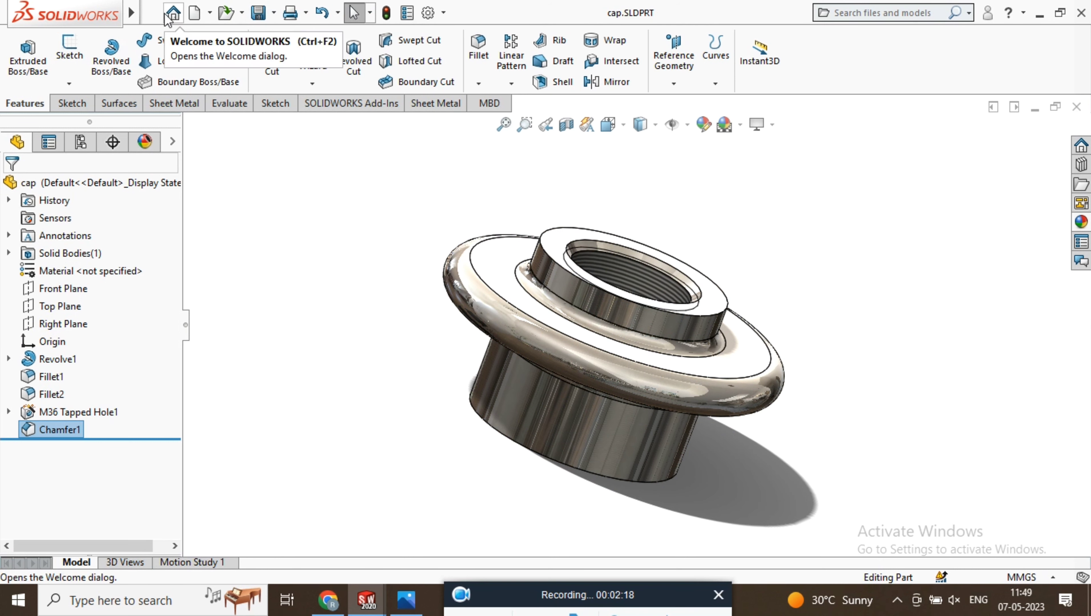
Create a new part and start a sketch on the Front Plane with the Line tool
click(153, 13)
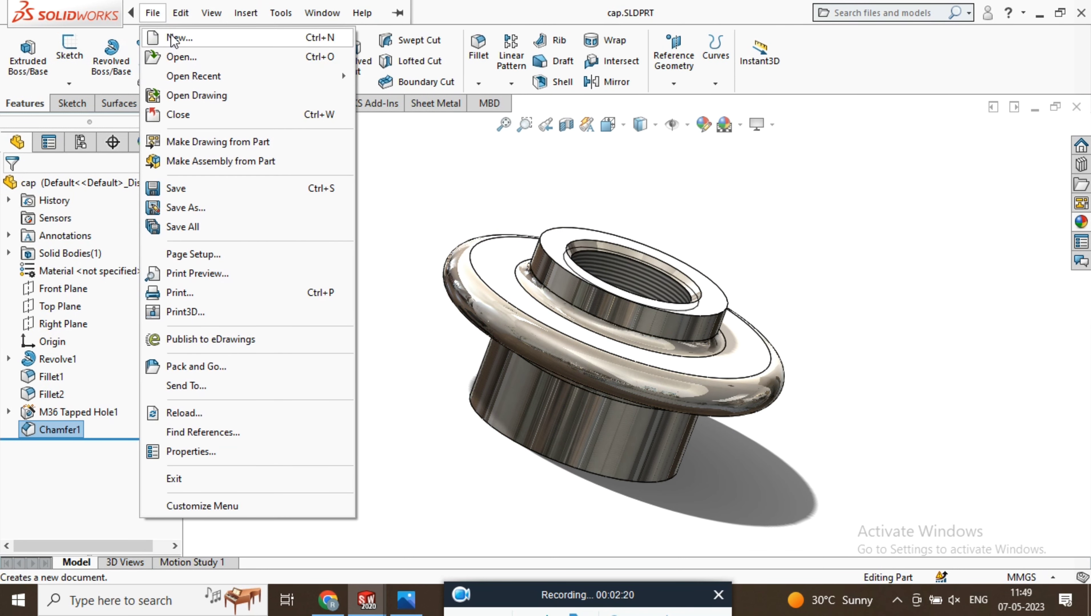
click(177, 38)
click(371, 391)
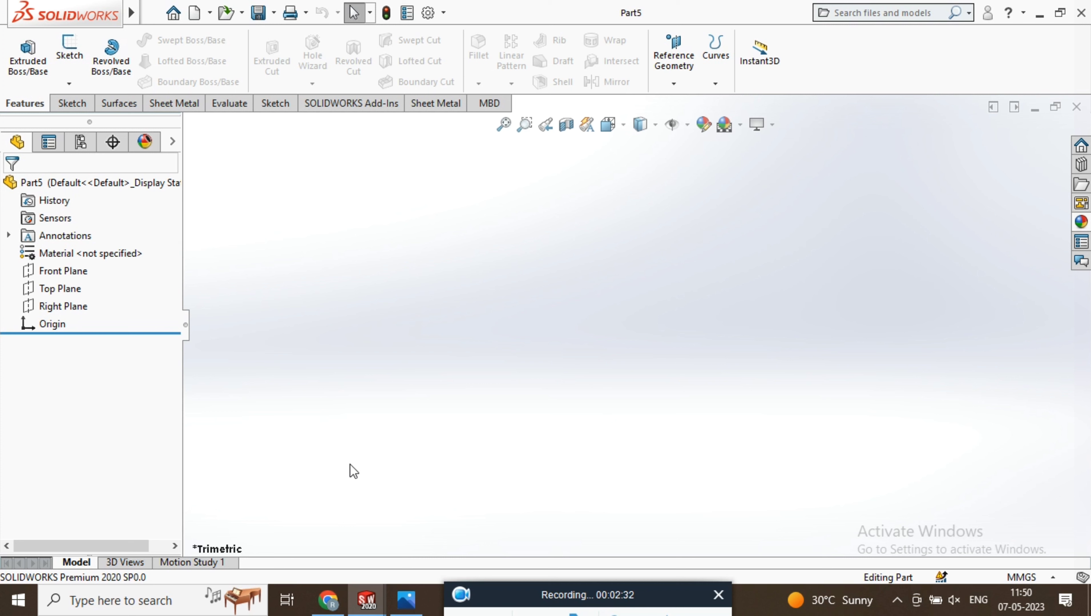
click(68, 51)
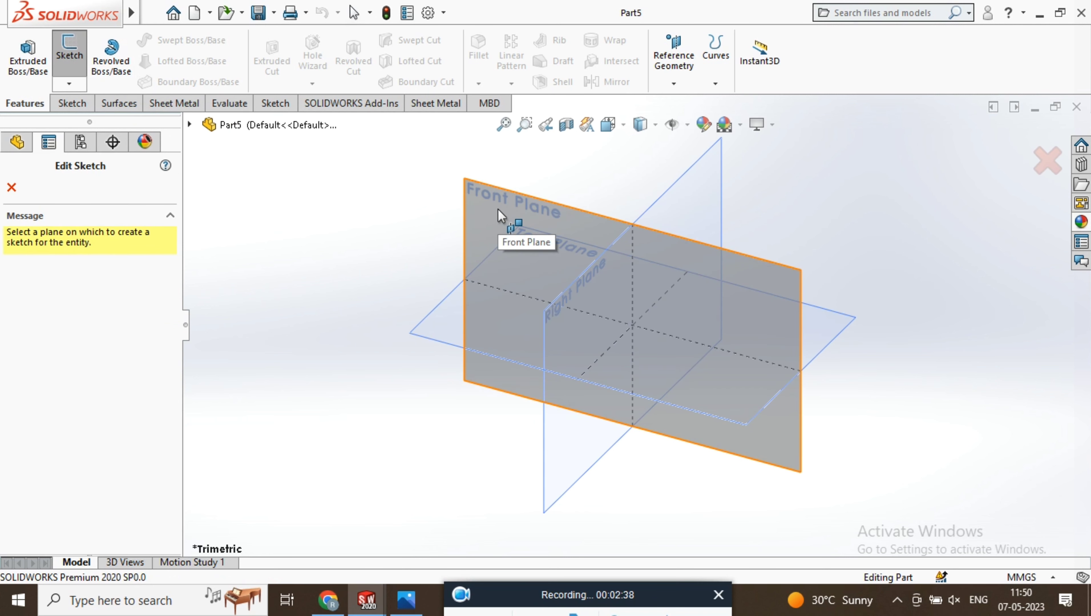
click(497, 209)
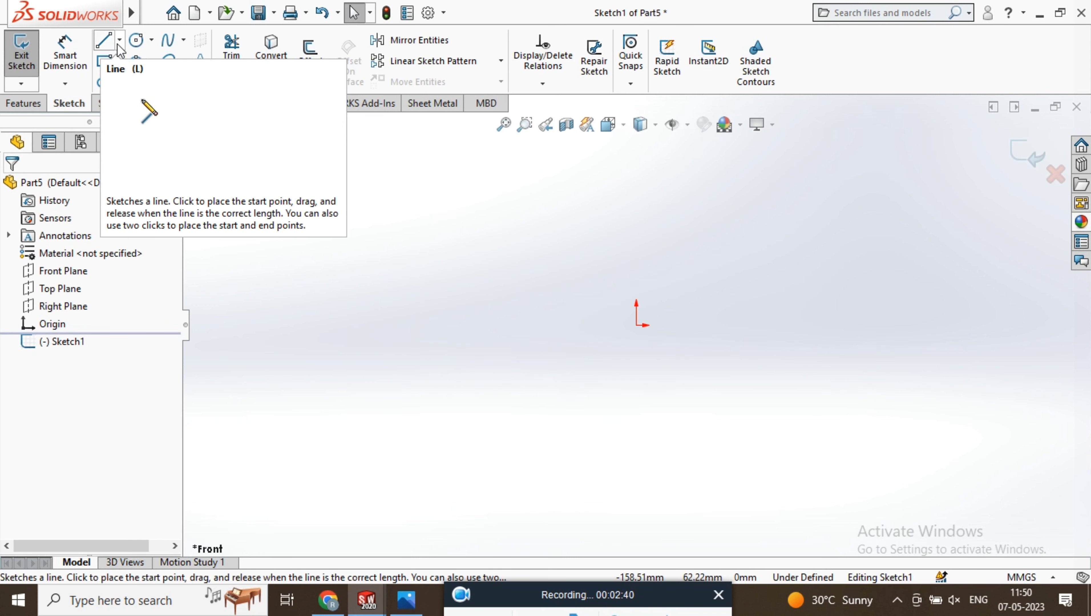
click(104, 42)
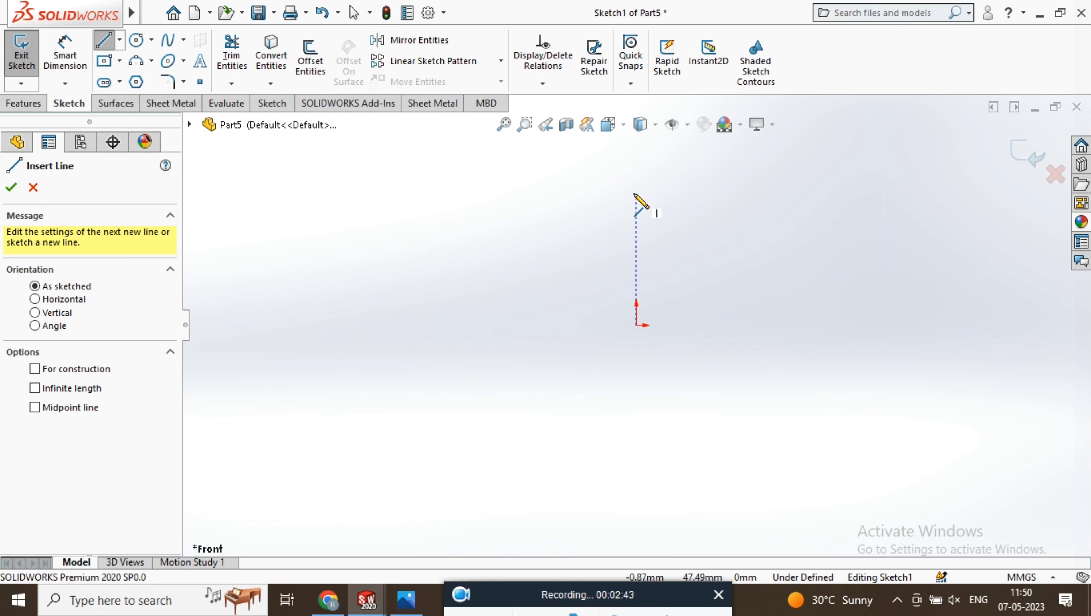
Sketch a vertical line about 47 mm long down to the origin and make it construction geometry
click(635, 194)
click(636, 325)
right_click(692, 271)
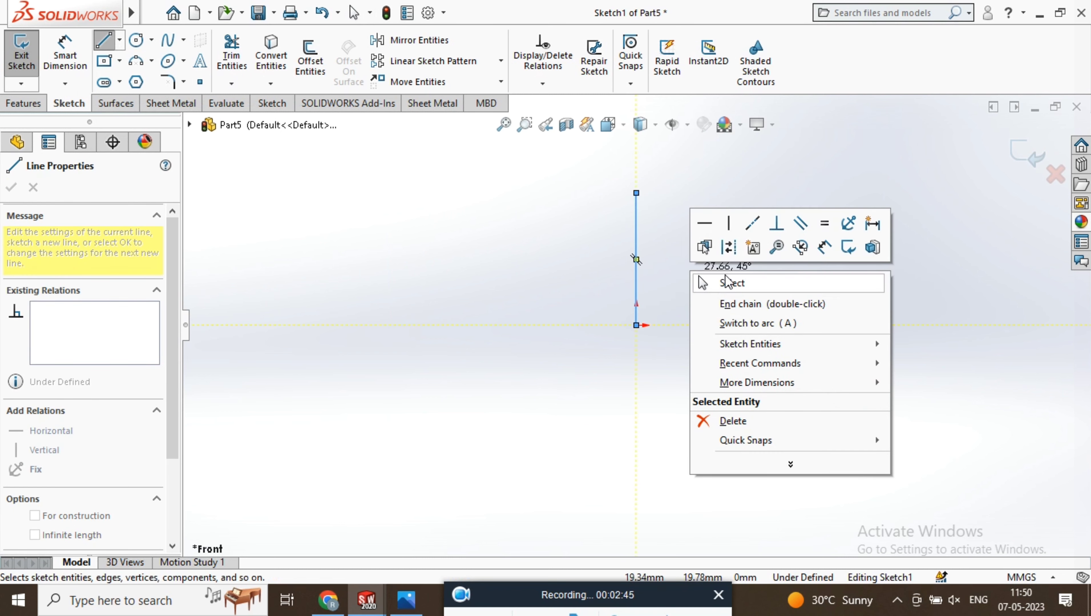
click(729, 246)
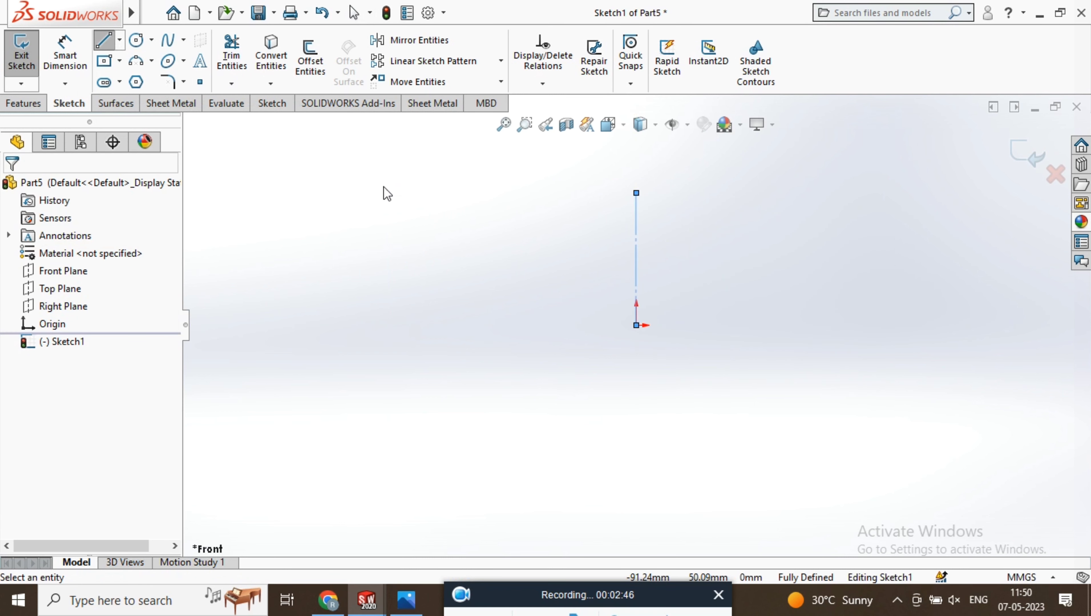
Dimension the vertical construction line's length to 42 mm
click(69, 51)
click(636, 243)
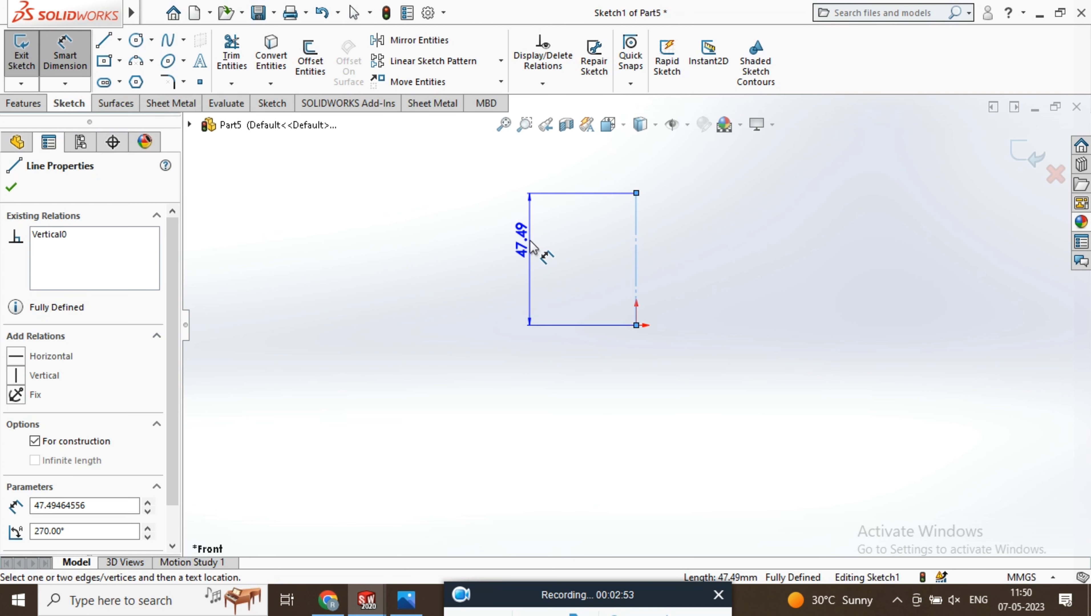
click(534, 247)
text(42)
key(Return)
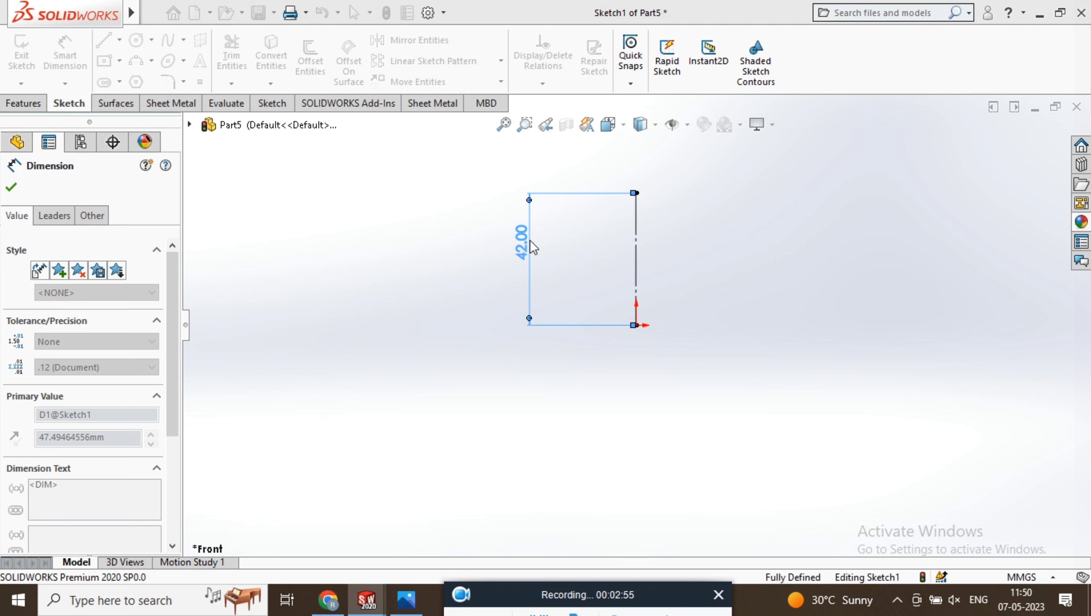
click(78, 54)
Sketch a closed L-shaped profile about 29 mm from the centreline, with its base level with the origin and a parallel-sided slanted wall reaching the centreline's top height
click(104, 40)
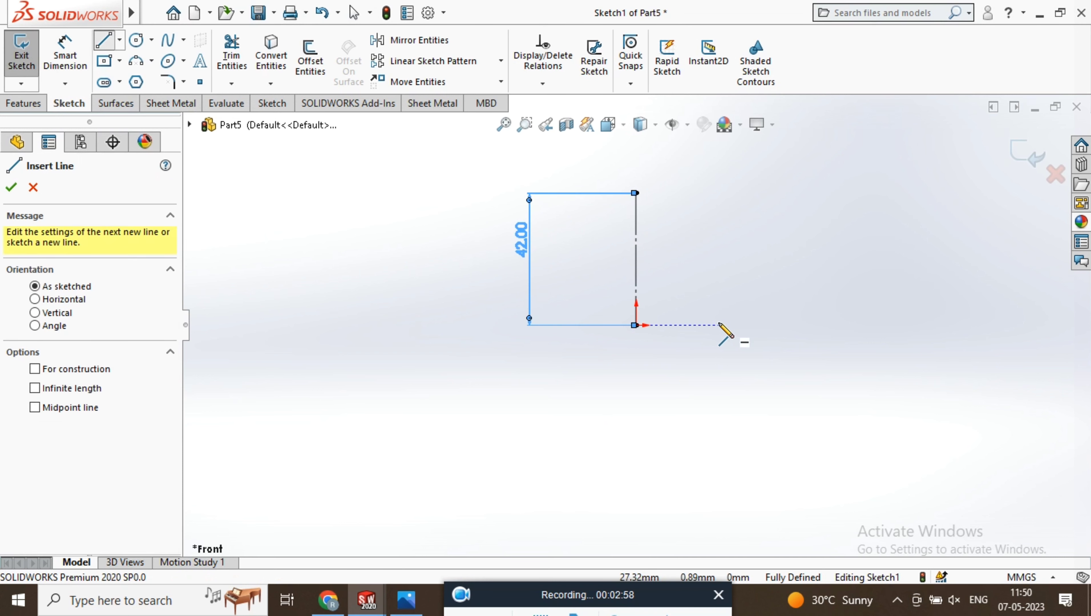
click(727, 287)
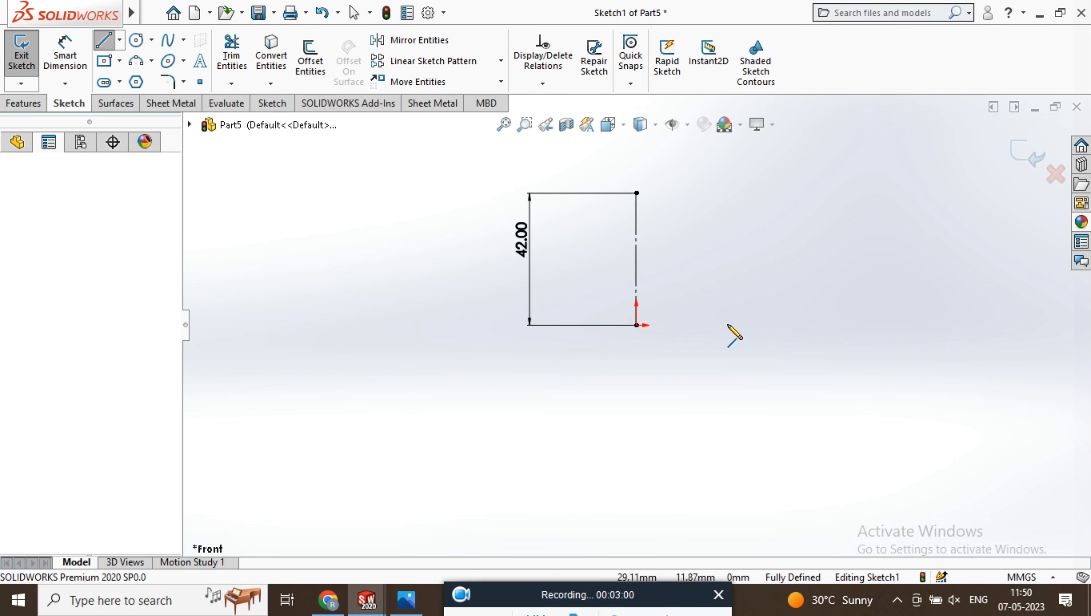
click(727, 325)
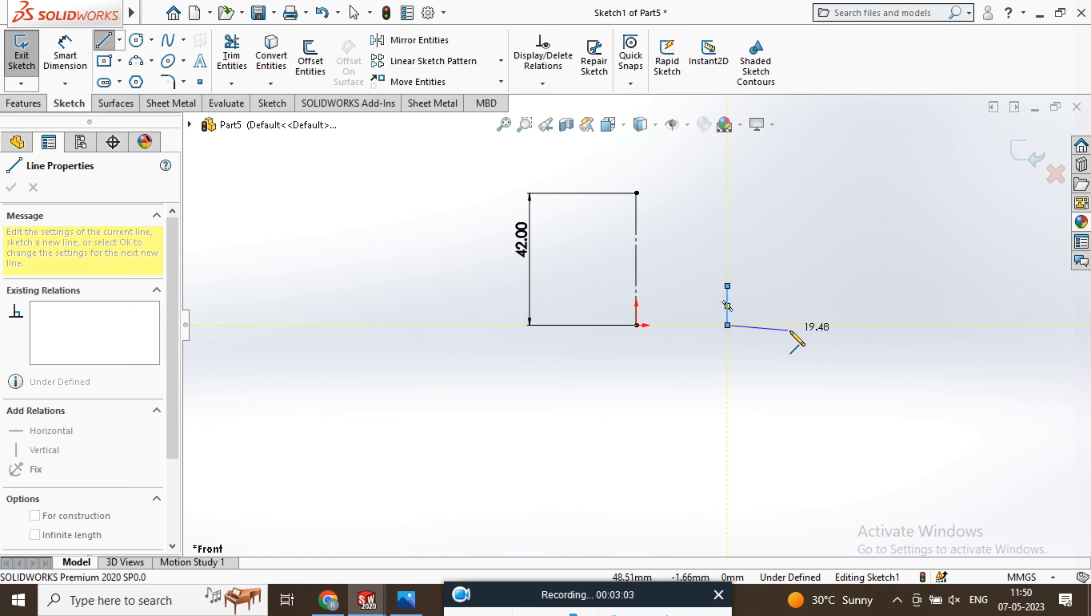
click(804, 325)
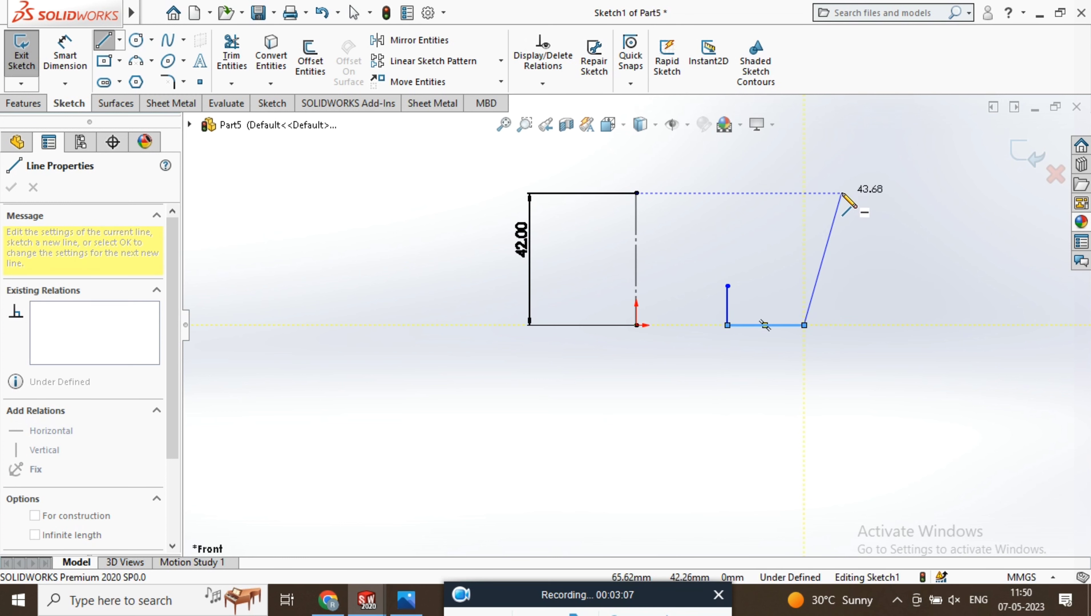
click(842, 193)
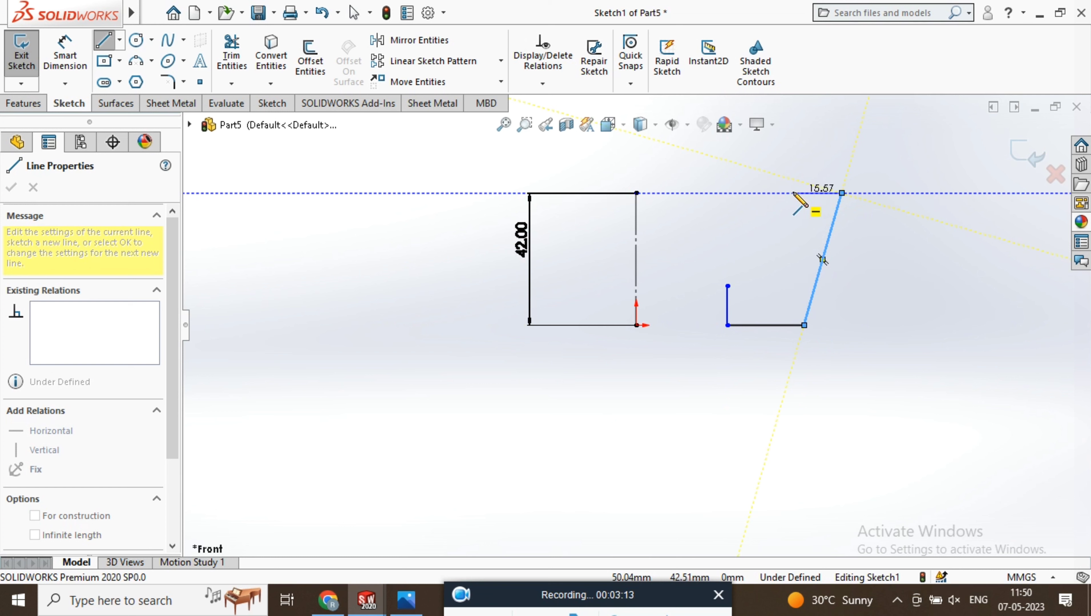
click(793, 193)
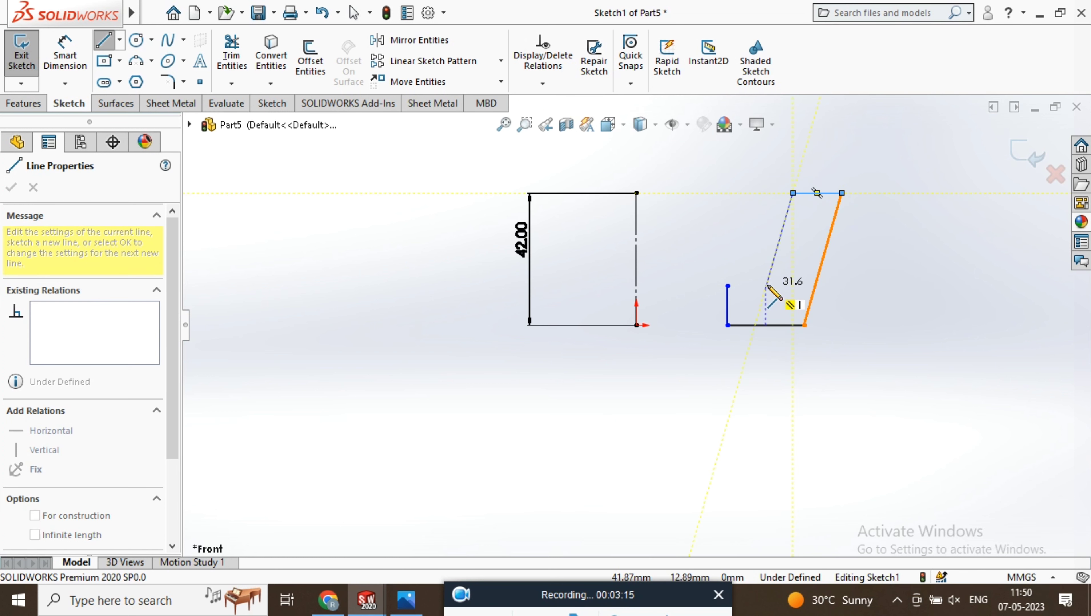
click(727, 285)
right_click(716, 213)
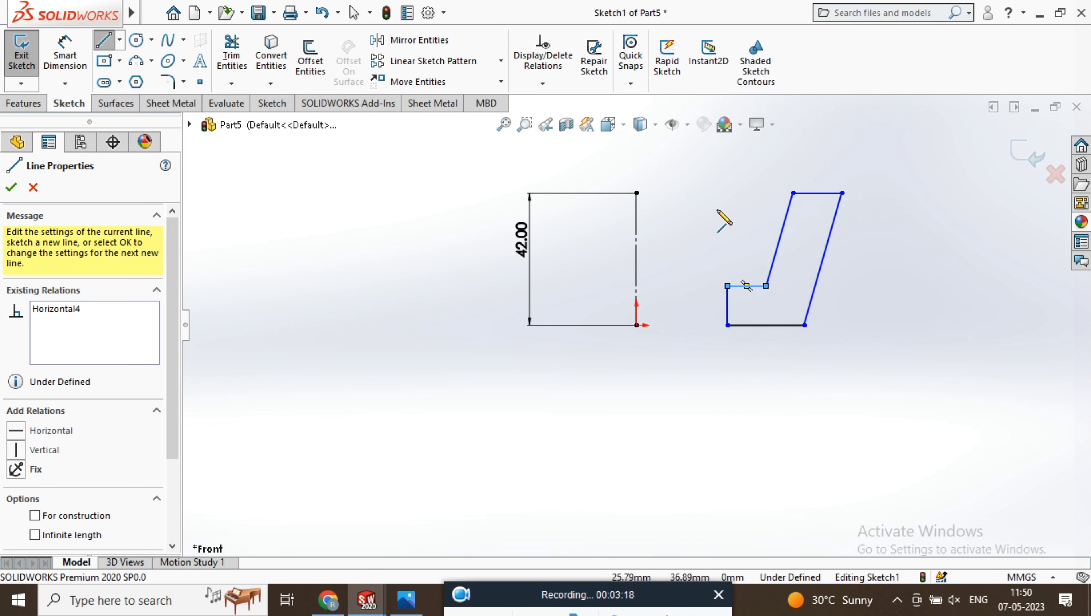
click(739, 223)
Dimension the distance from the centreline to the profile's short inner vertical edge to 11.5 mm
click(59, 54)
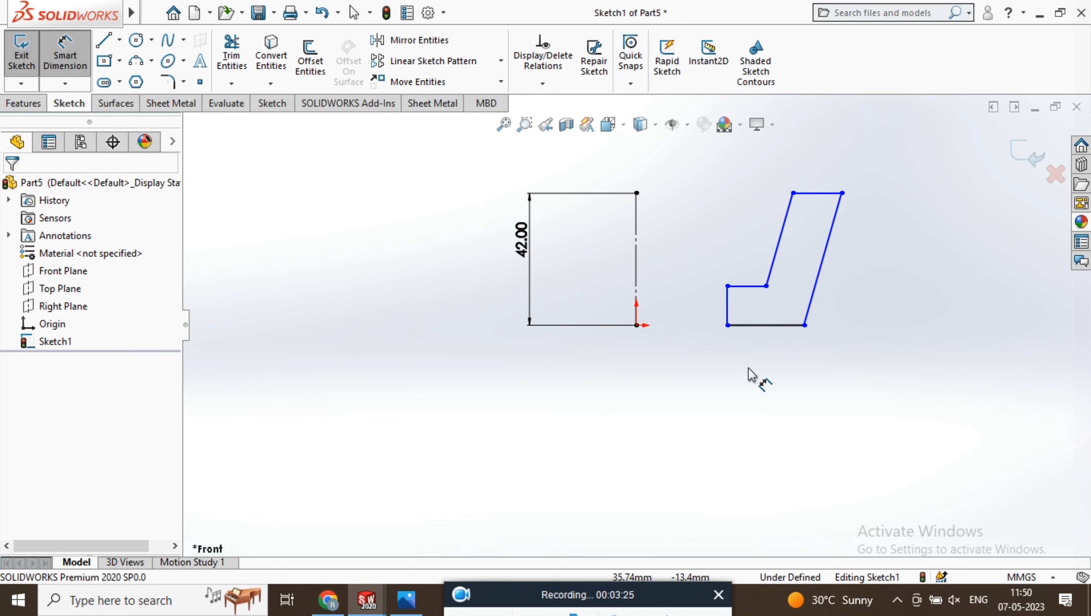
click(637, 288)
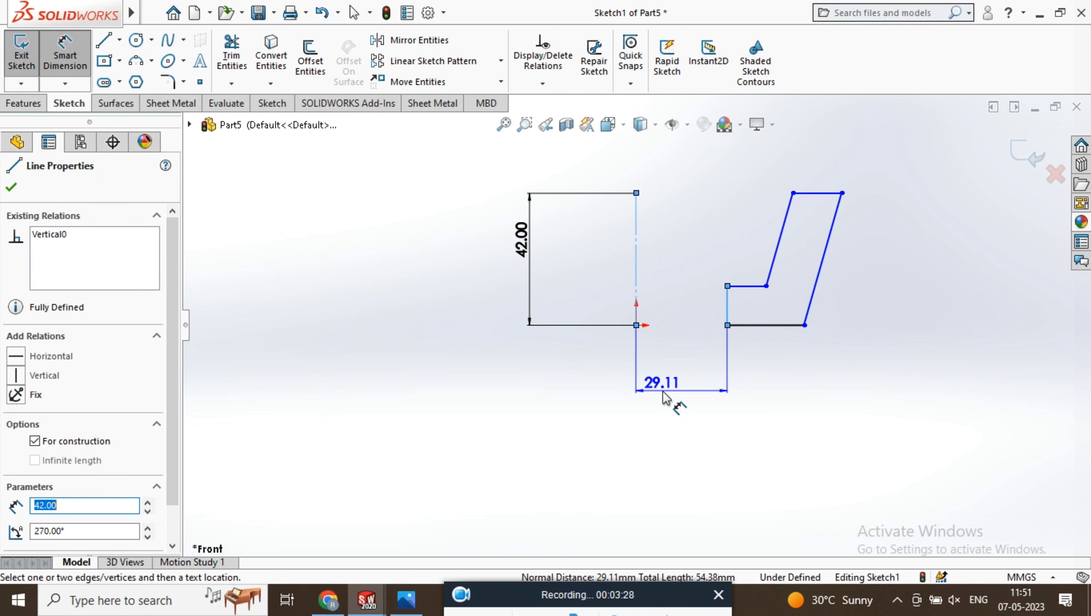
click(661, 395)
text(11.5)
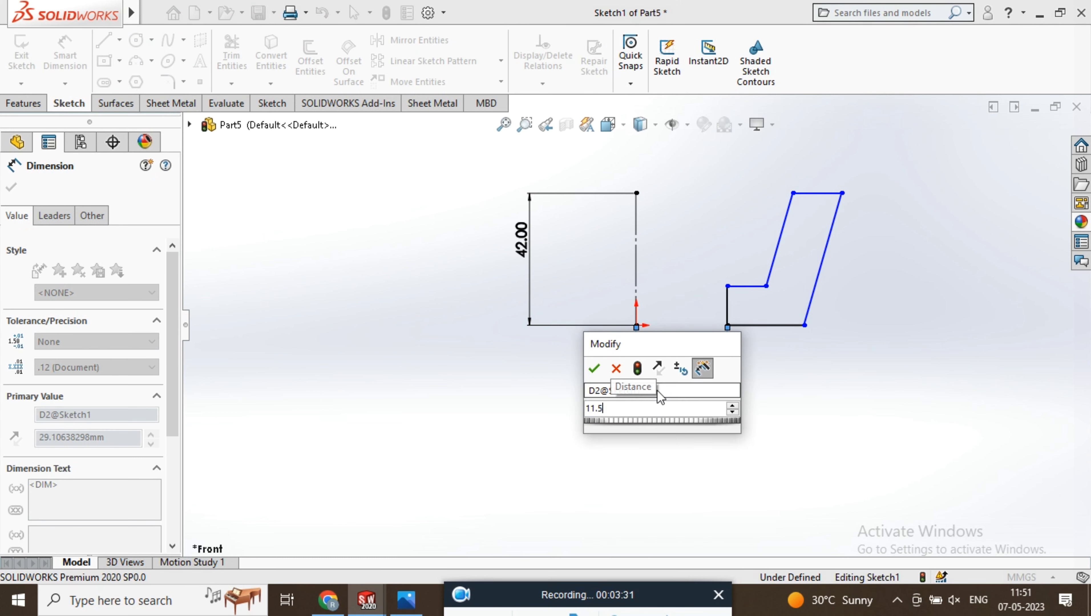
key(Return)
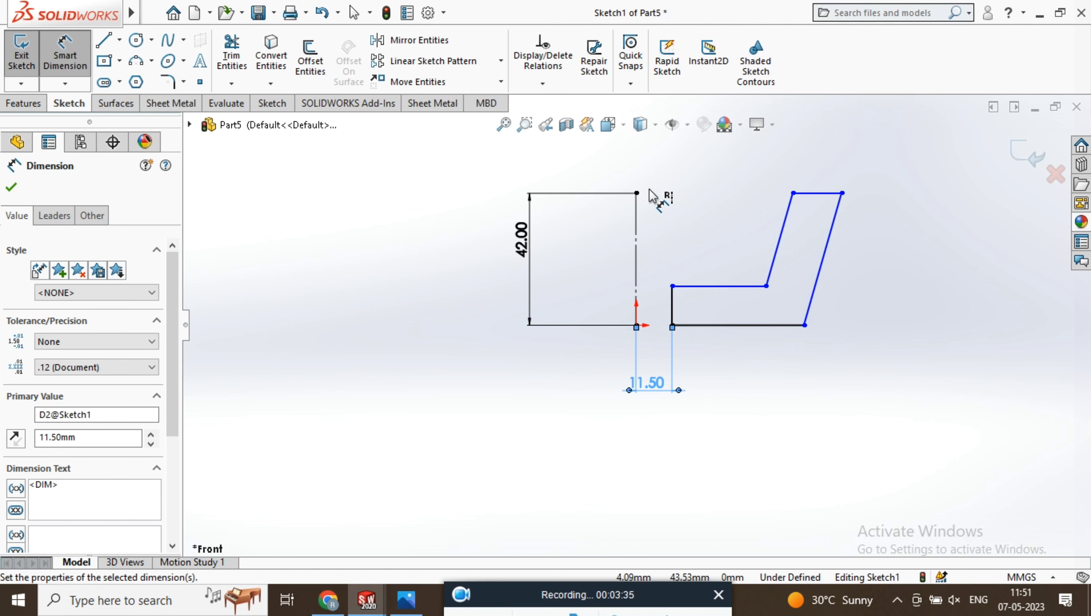
Dimension the profile's upper outer corner 32 mm from the centreline's top endpoint and move the lower outer corner directly beneath it
click(636, 193)
click(841, 192)
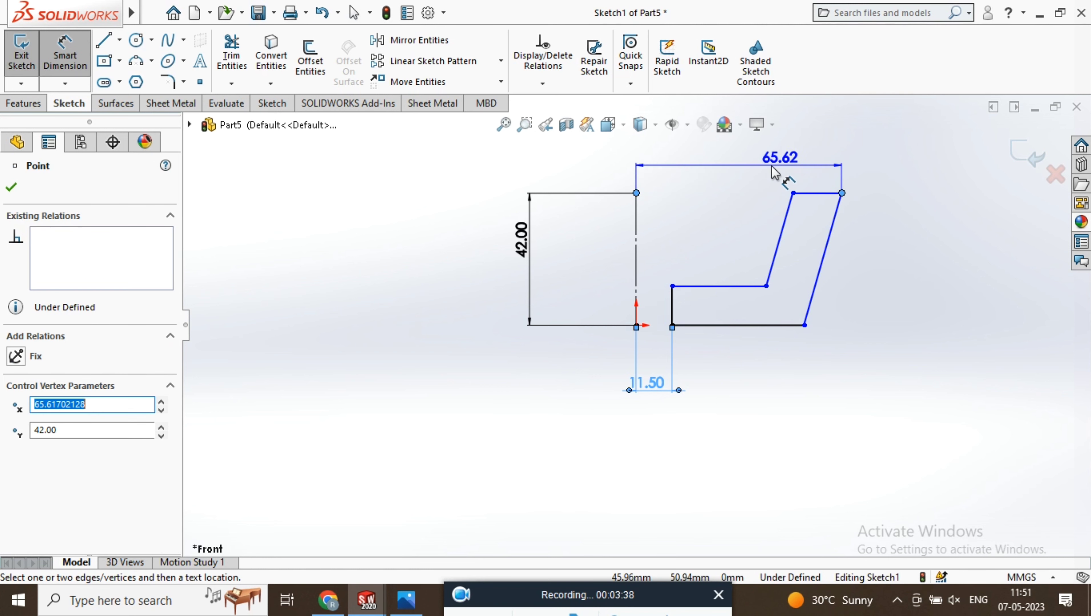
click(738, 171)
text(32)
key(Return)
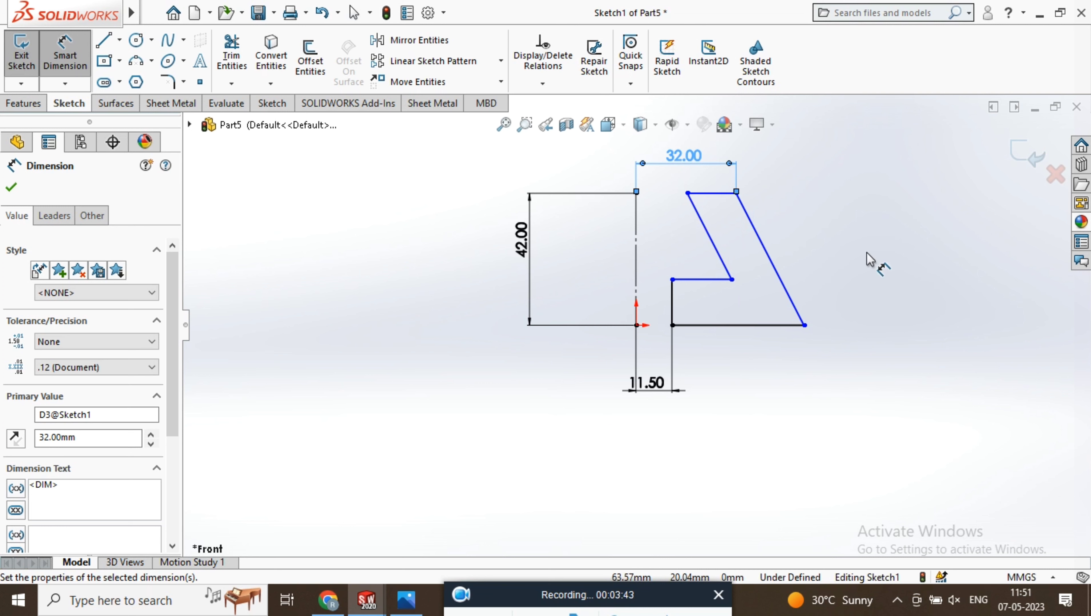
key(Escape)
drag(804, 326, 737, 325)
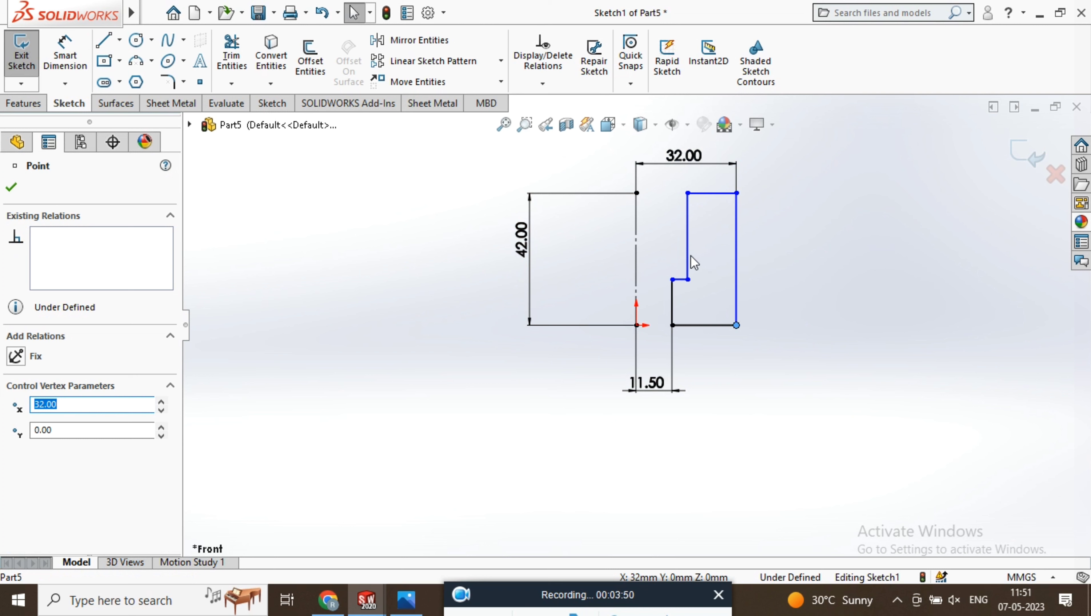
Dimension the distance from the centreline to the inner corner where the step meets the wall to 19 mm
click(687, 280)
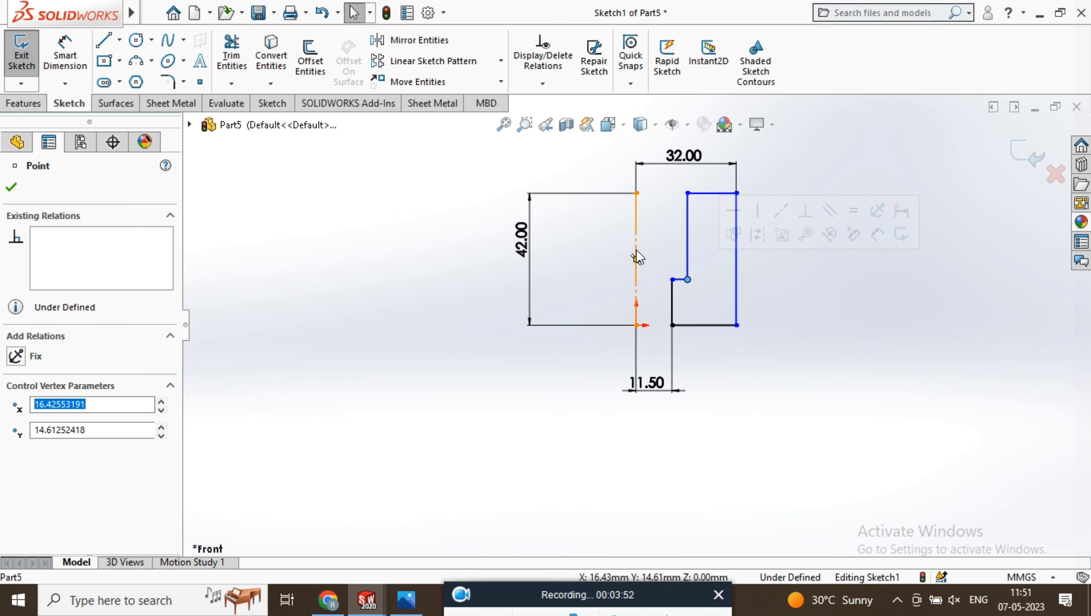
click(69, 45)
click(689, 280)
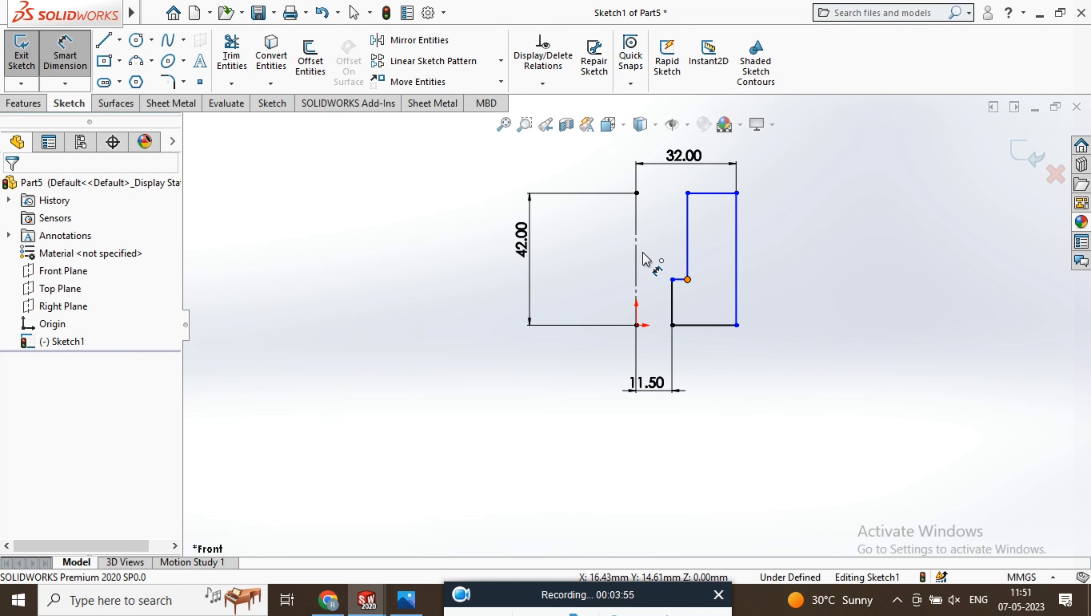
click(637, 255)
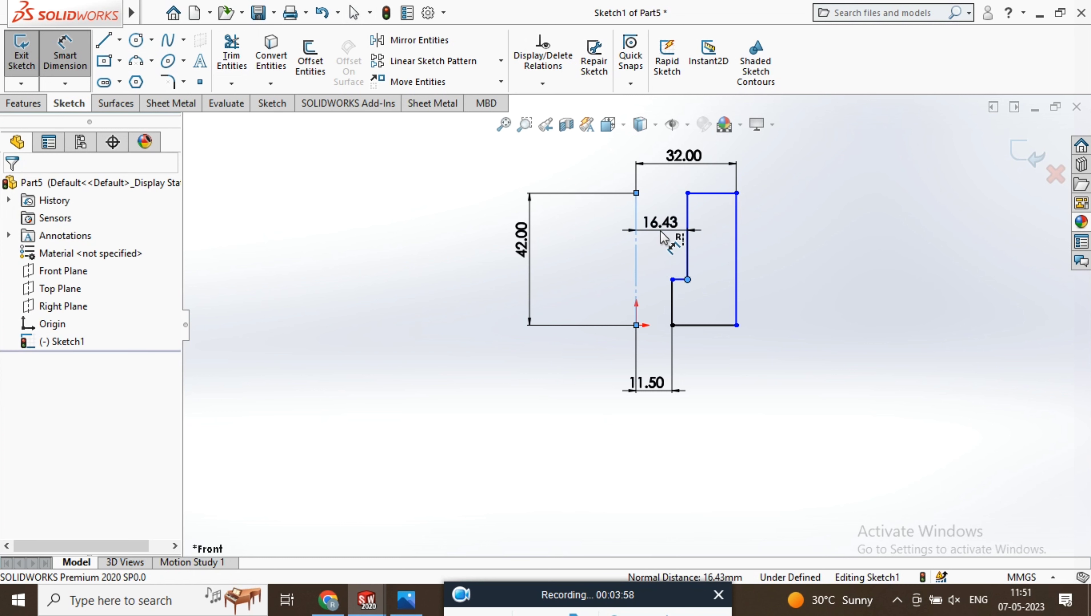
click(662, 237)
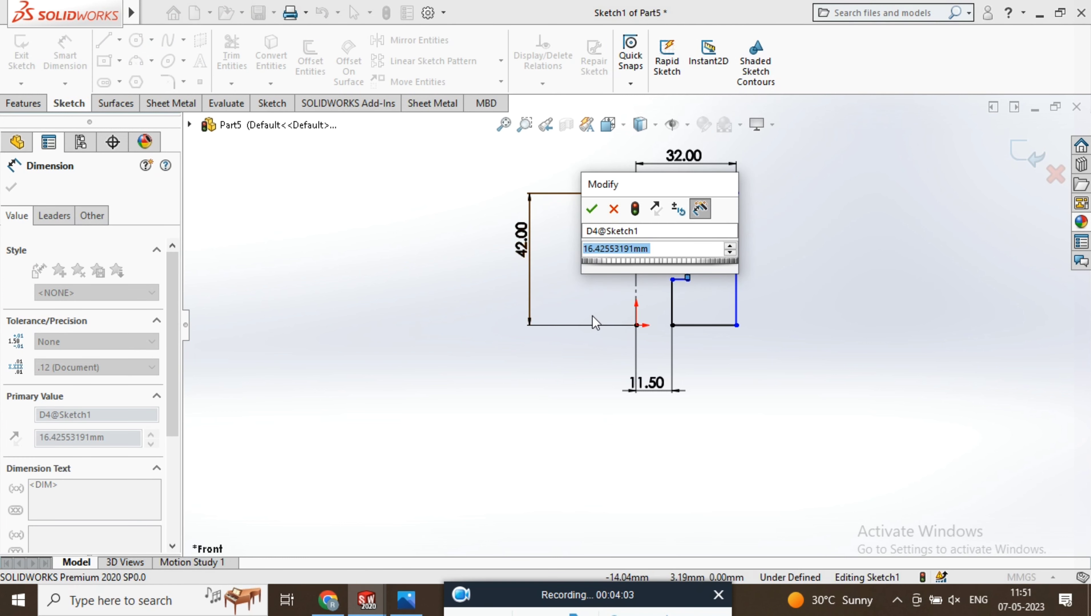
text(1)
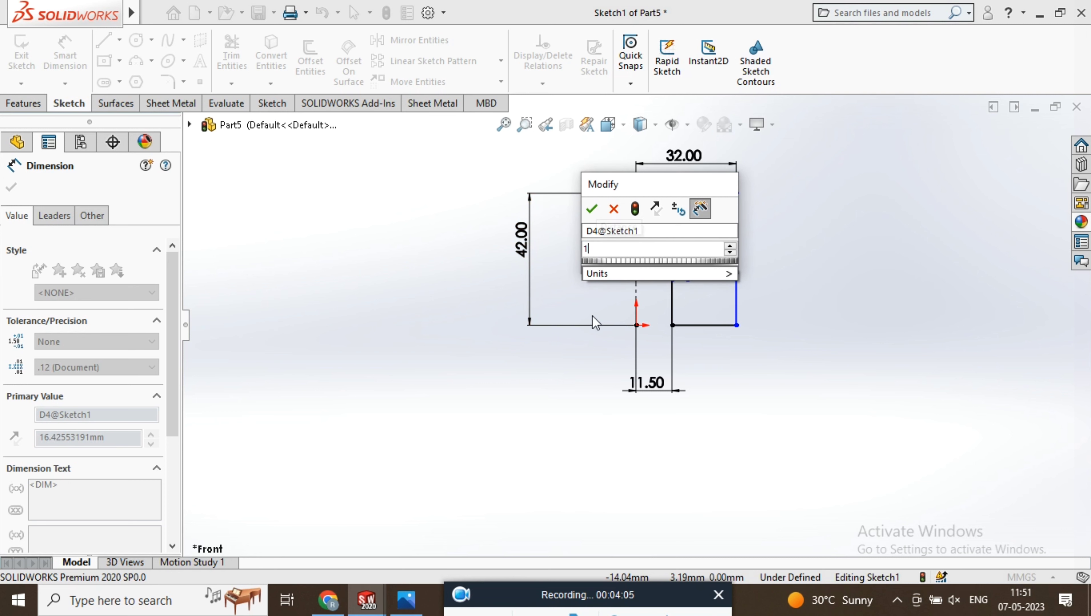
text(9)
key(Return)
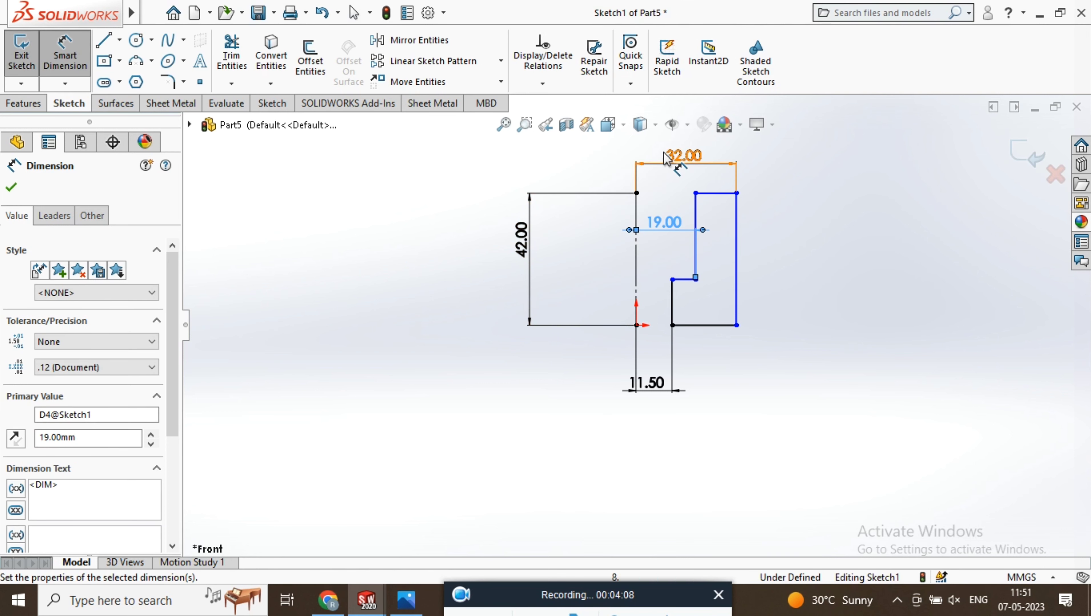
Move the wall's upper inner corner outward so that both wall lines slant away from the centreline
scroll(719, 240, up, 2)
scroll(540, 372, down, 5)
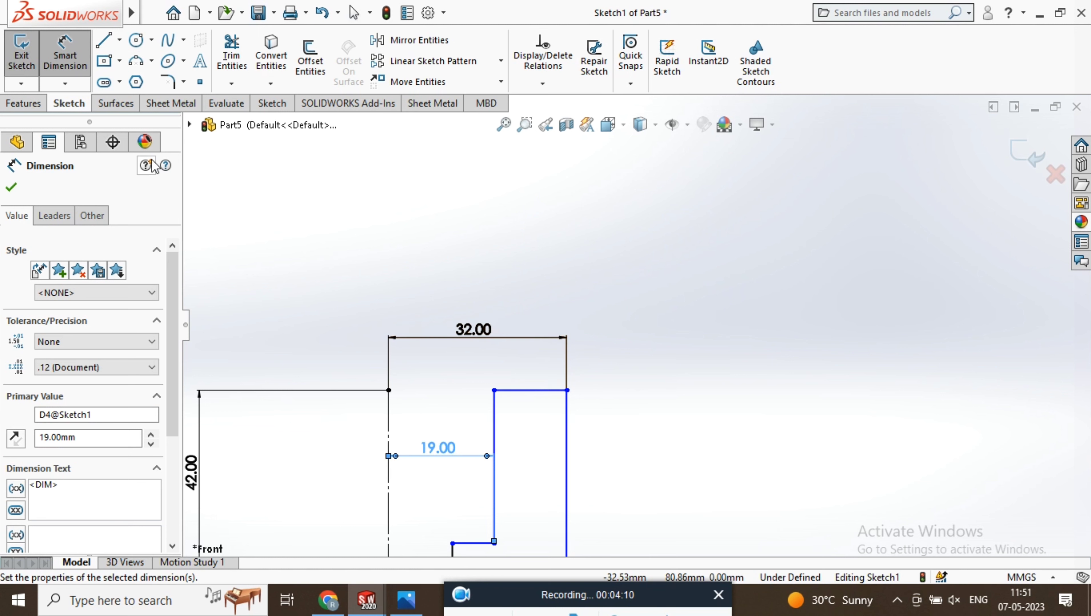
click(69, 55)
drag(494, 390, 526, 396)
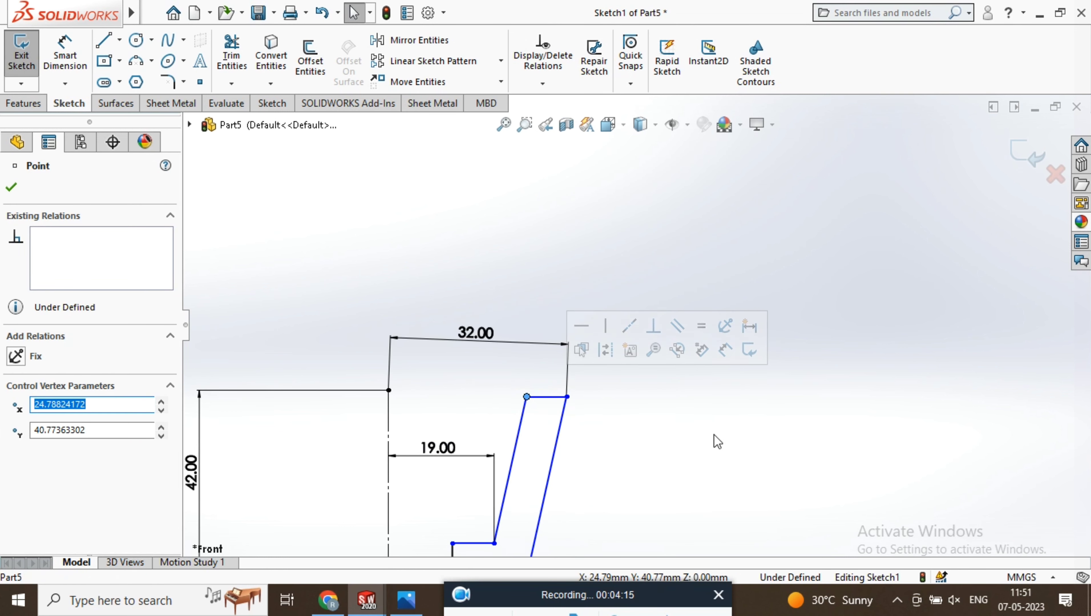
Dimension the wall thickness between the two slanted parallel lines to 6 mm
scroll(619, 406, up, 3)
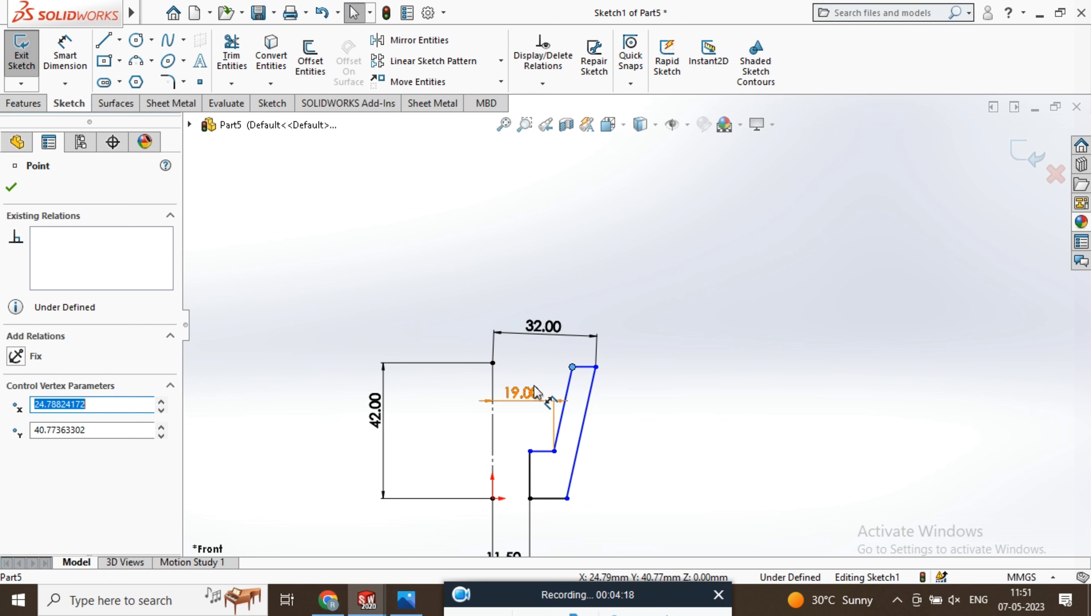
scroll(597, 426, up, 1)
scroll(597, 426, down, 3)
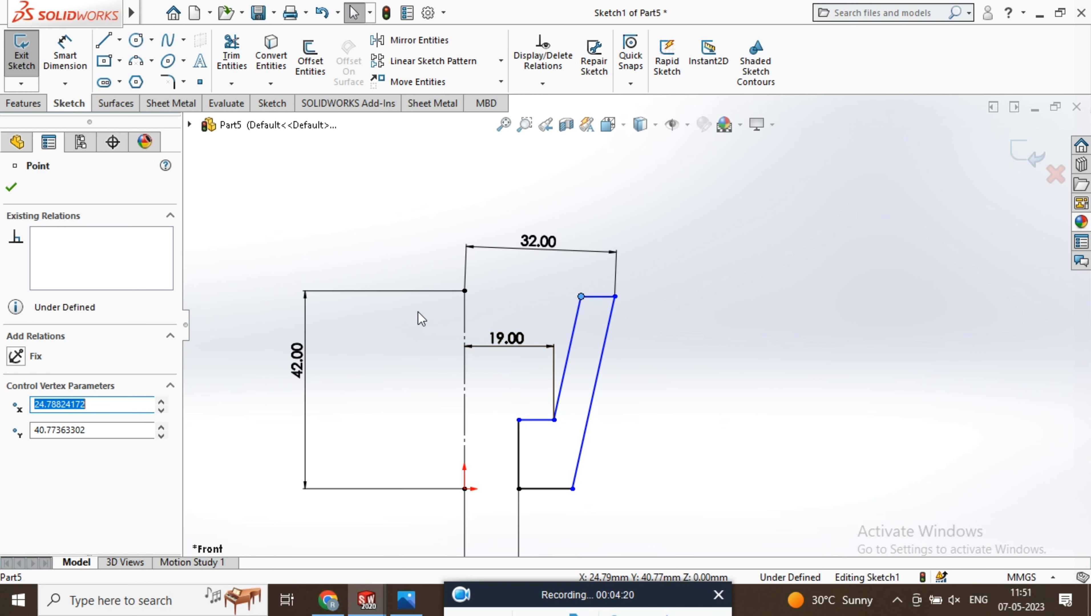
click(63, 57)
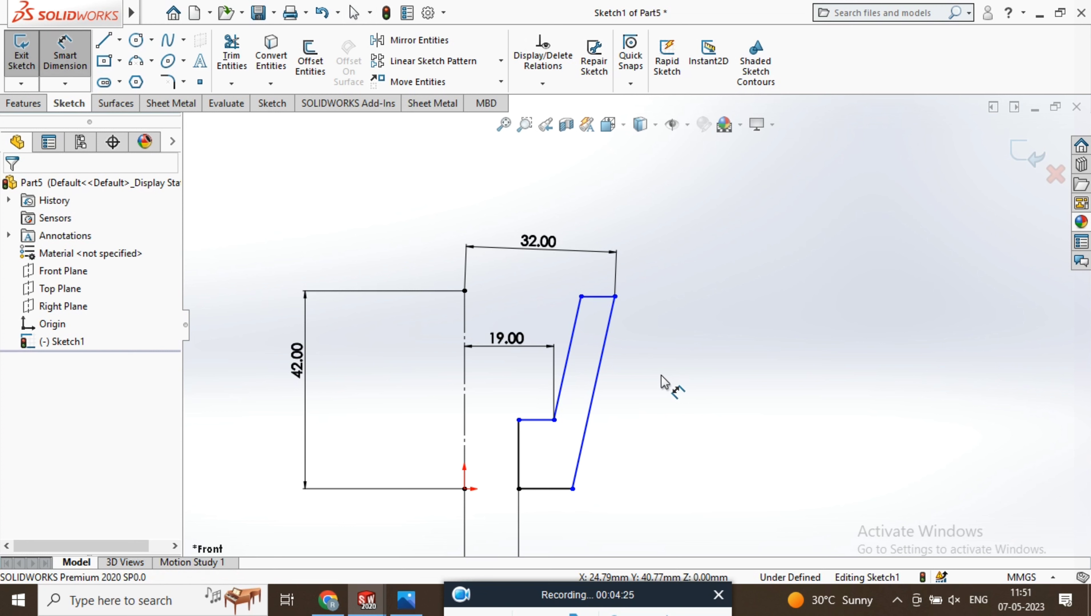
click(604, 346)
click(571, 345)
click(632, 233)
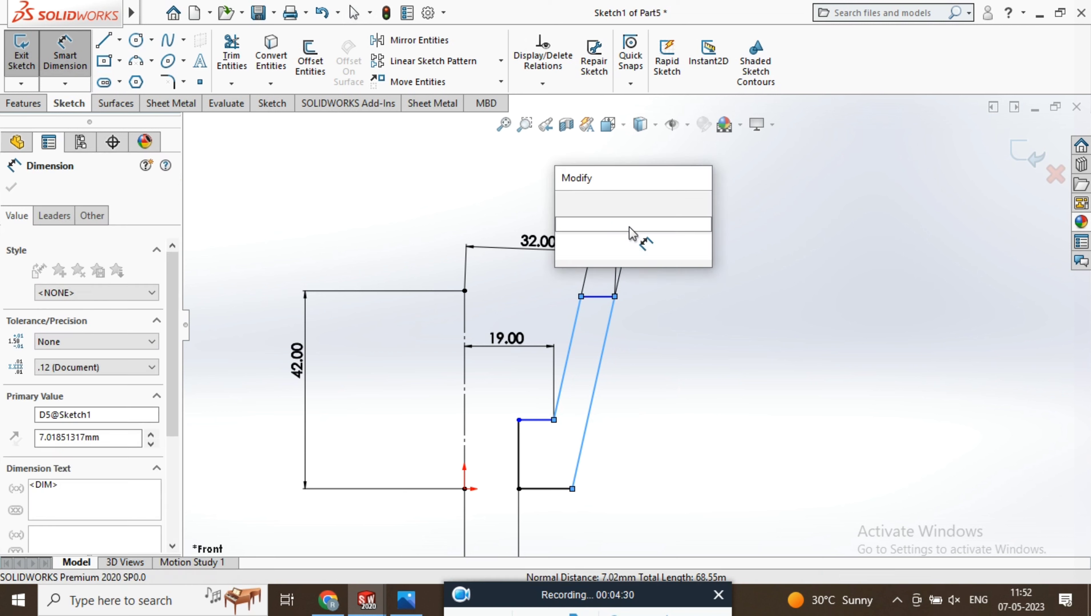
text(6)
key(Return)
key(Escape)
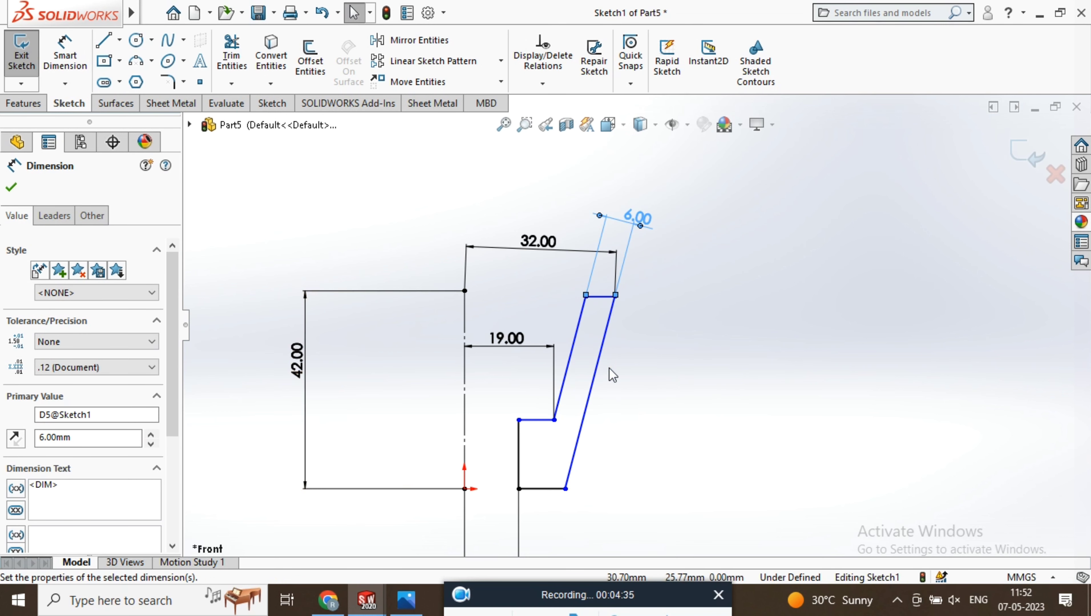
Inspect the existing relations of the two slanted wall lines
click(598, 362)
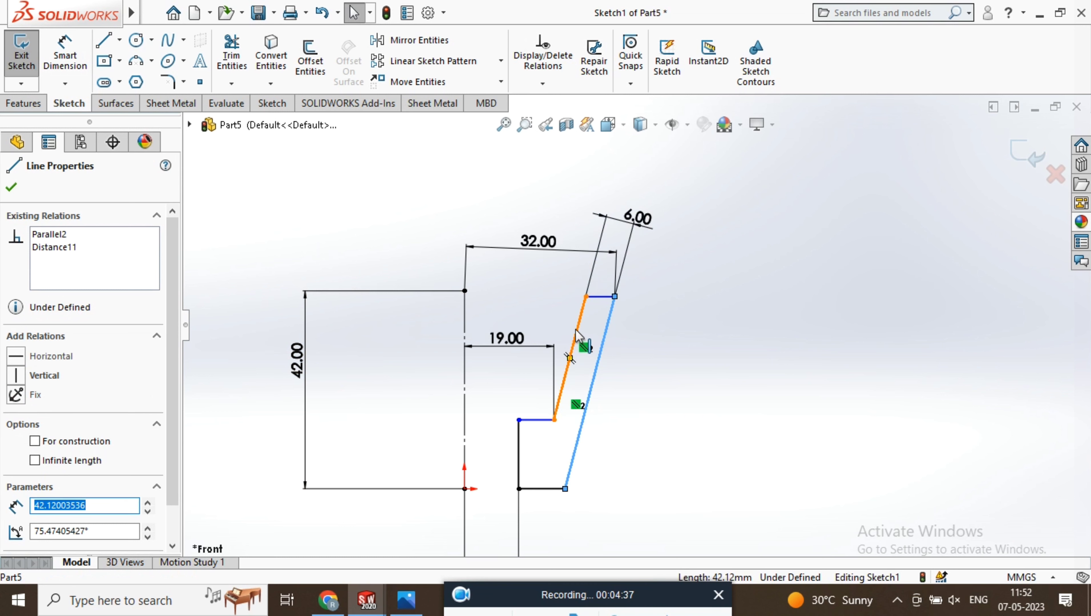
ctrl+click(576, 334)
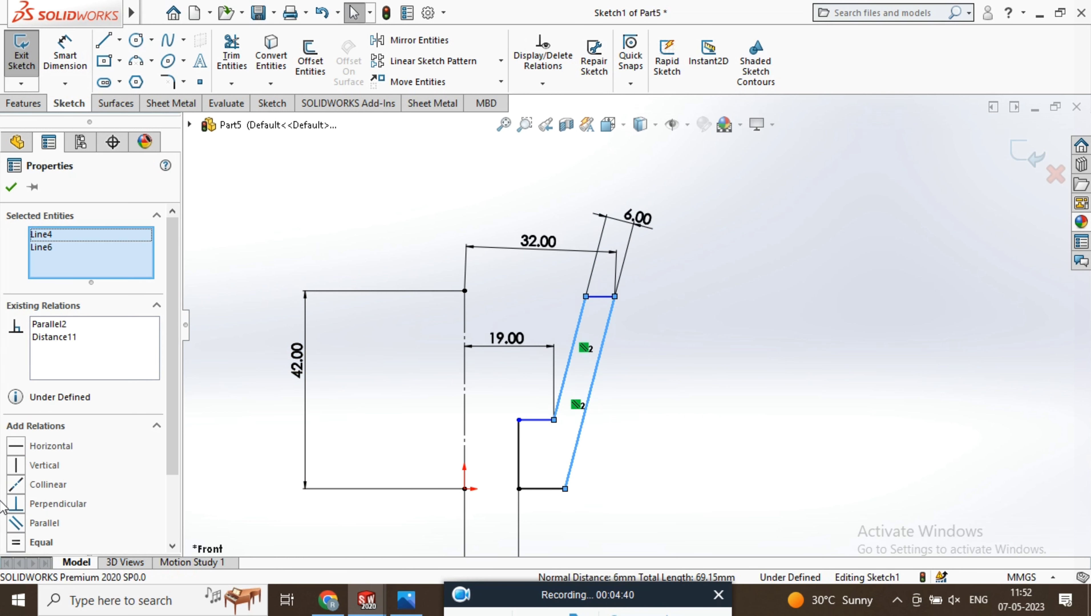
click(745, 323)
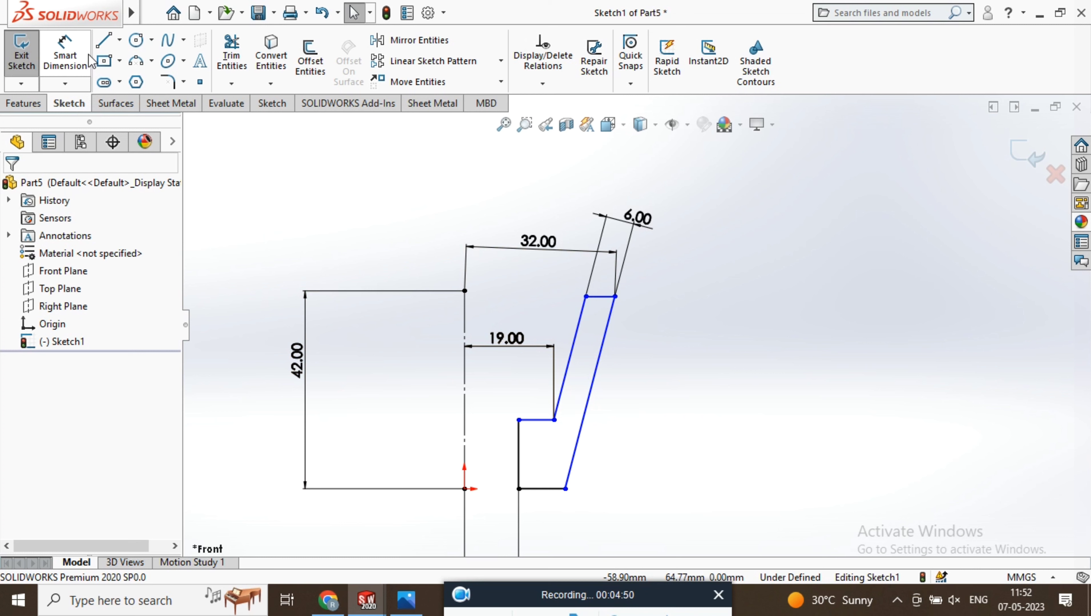
Dimension the height of the profile's short inner vertical edge to 12 mm
click(65, 56)
click(519, 442)
click(713, 466)
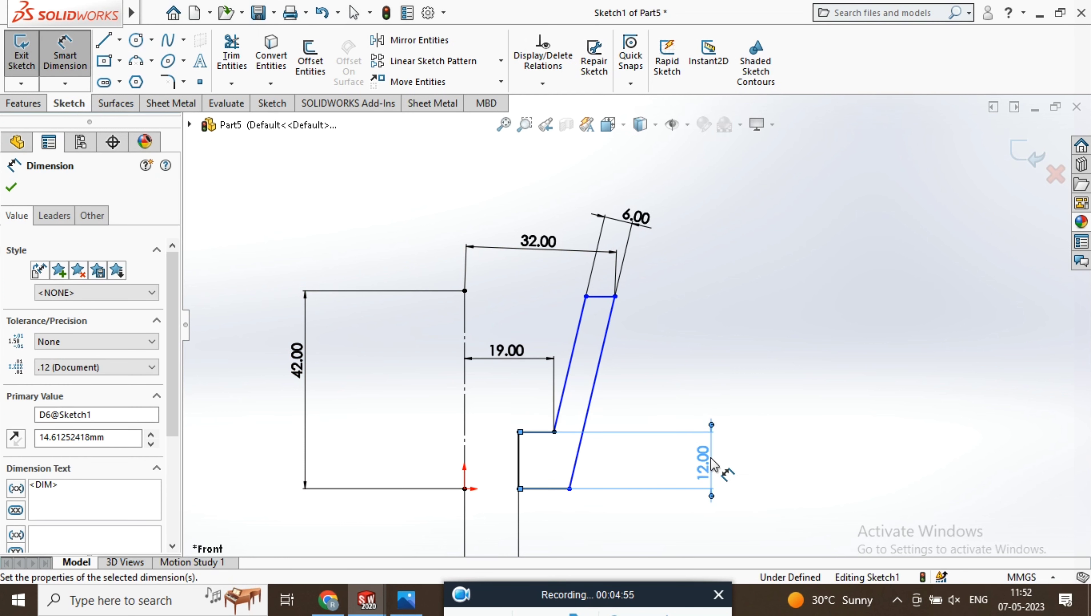
Set the value of the dimension on the profile's short inner vertical edge to 12 mm
text(12)
key(Return)
scroll(634, 330, up, 5)
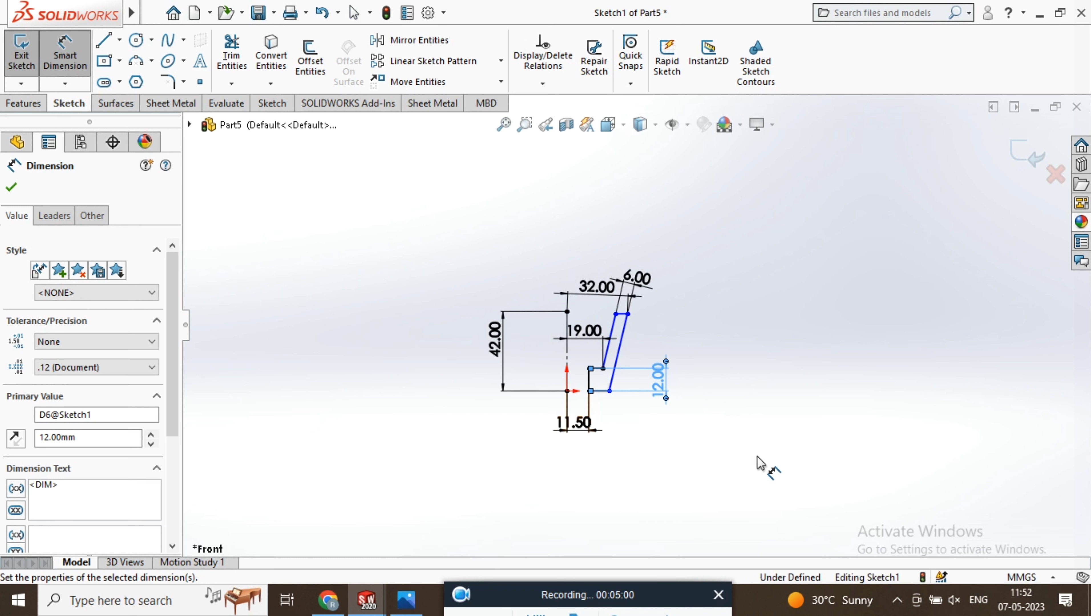
scroll(675, 288, down, 4)
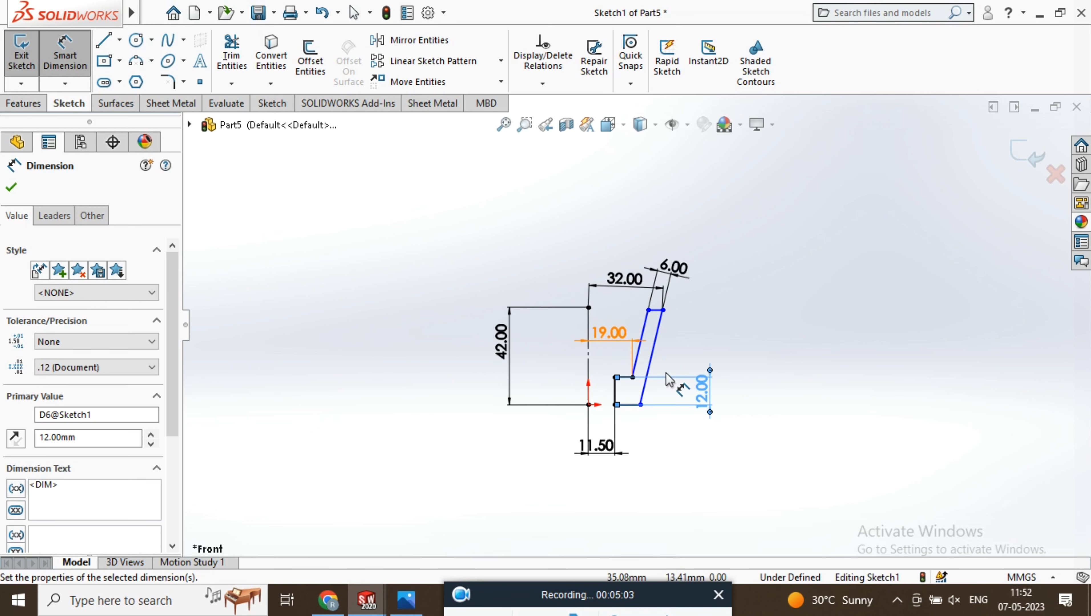
click(719, 284)
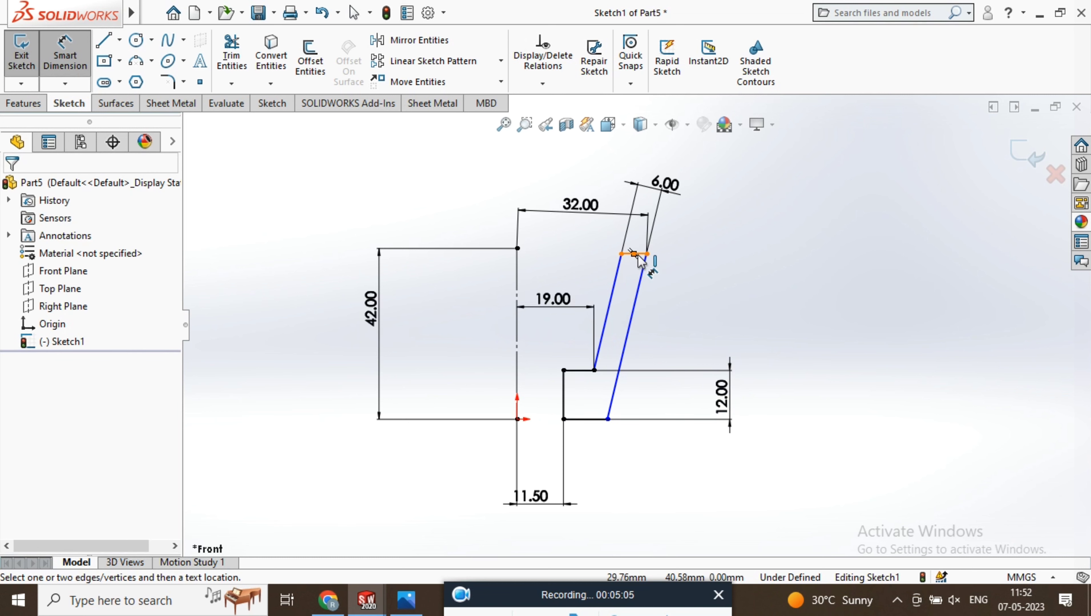
key(Escape)
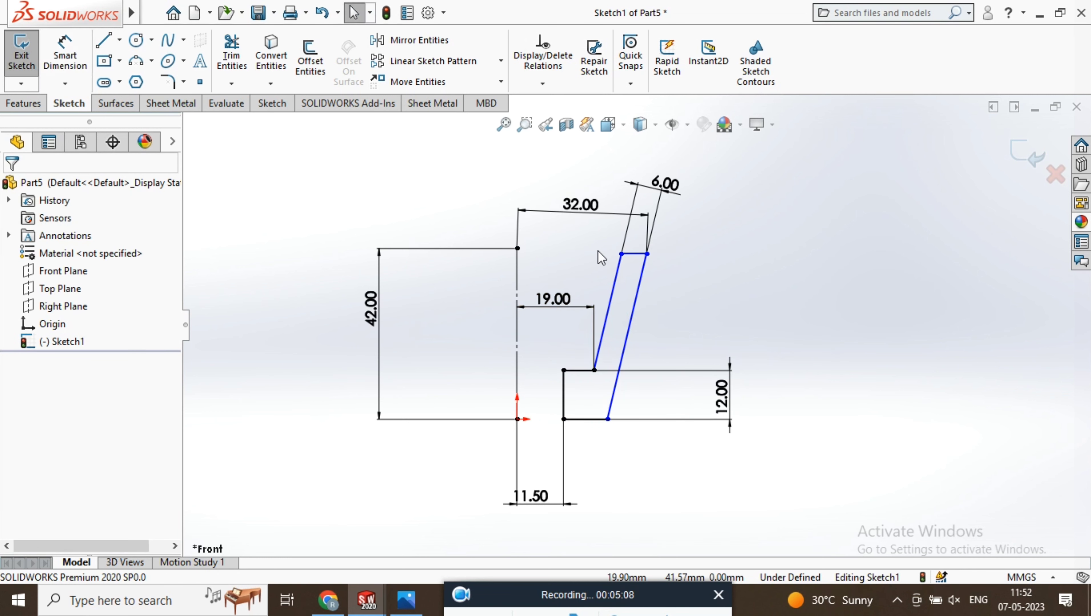
Inspect the relations of the profile's top edge, alone and together with the bottom edge
click(634, 255)
click(608, 261)
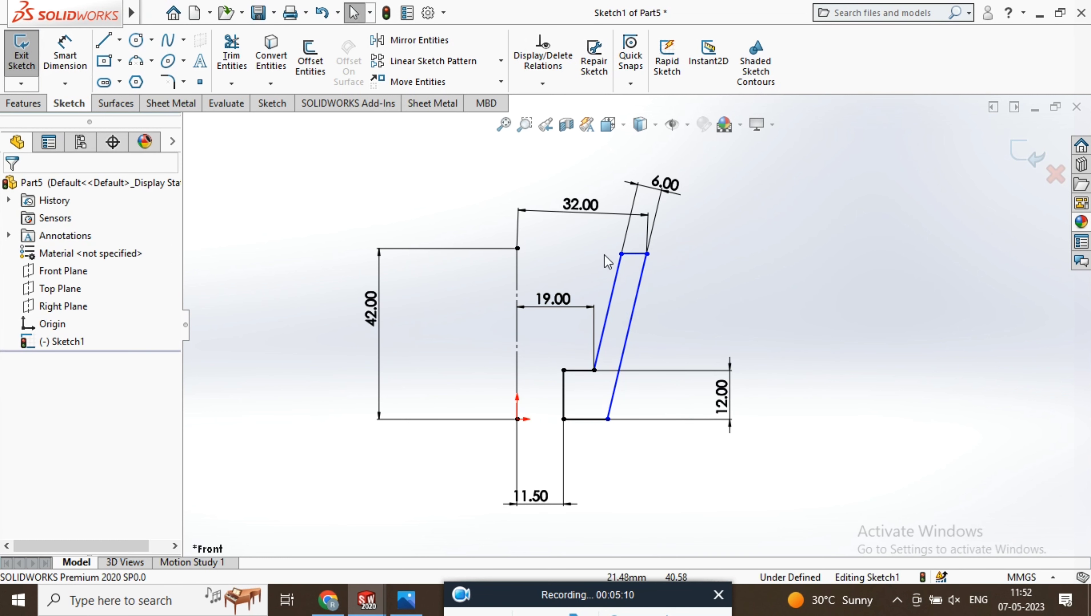
click(634, 254)
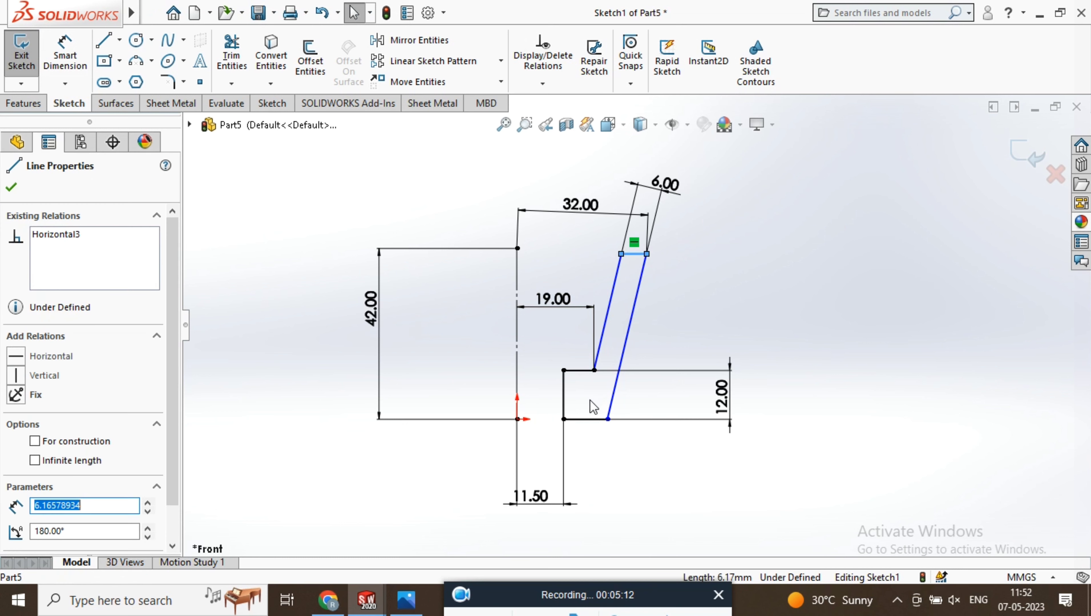
ctrl+click(592, 421)
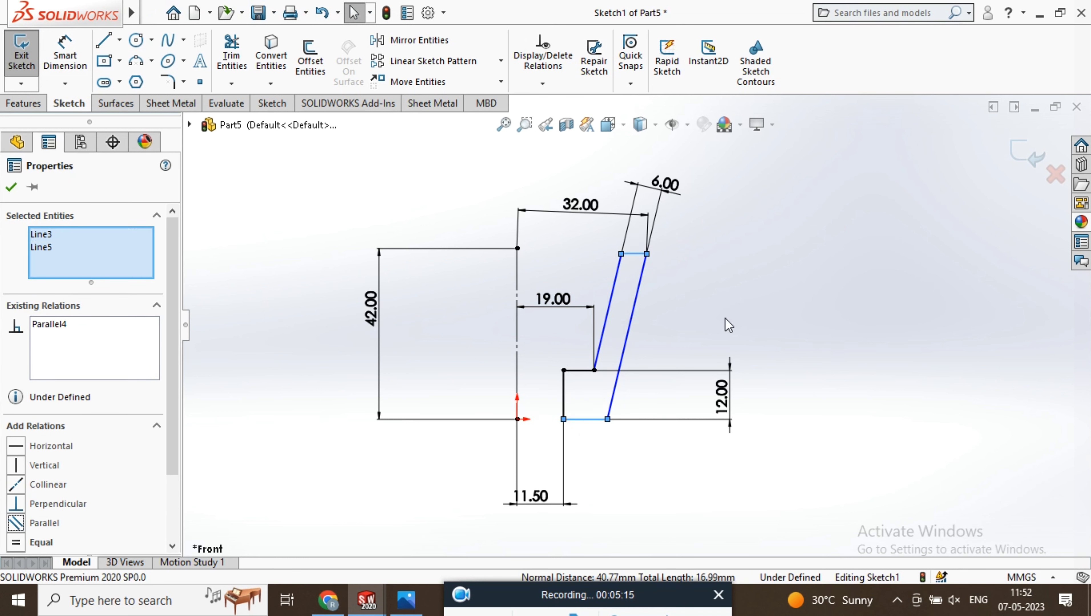
click(849, 309)
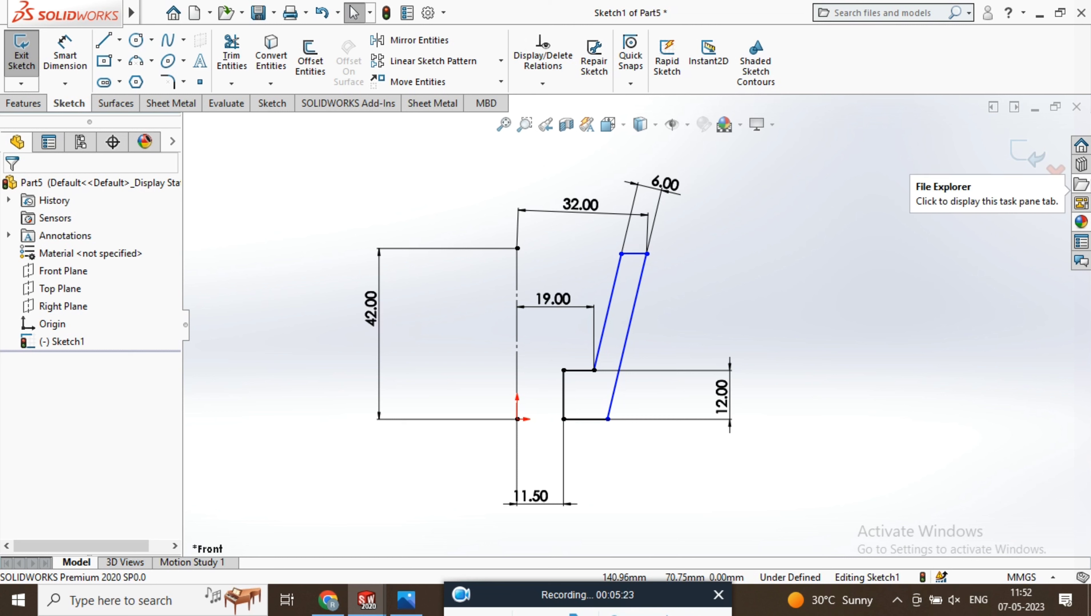
Close the profile sketch and revolve it 360 degrees about the vertical centreline as a solid
click(1054, 169)
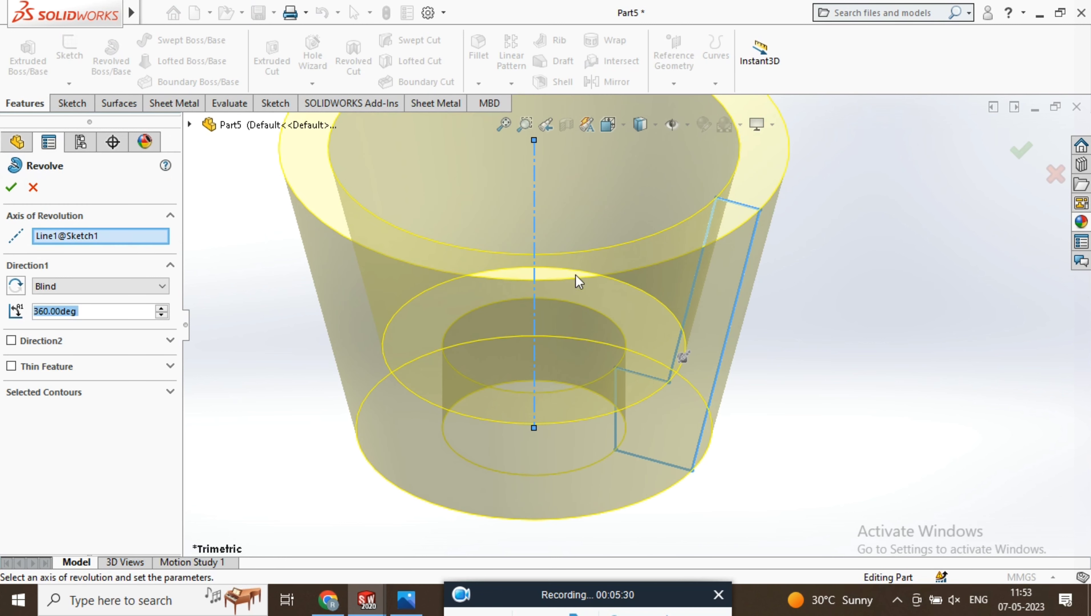
scroll(579, 281, up, 5)
middle_drag(626, 309, 588, 259)
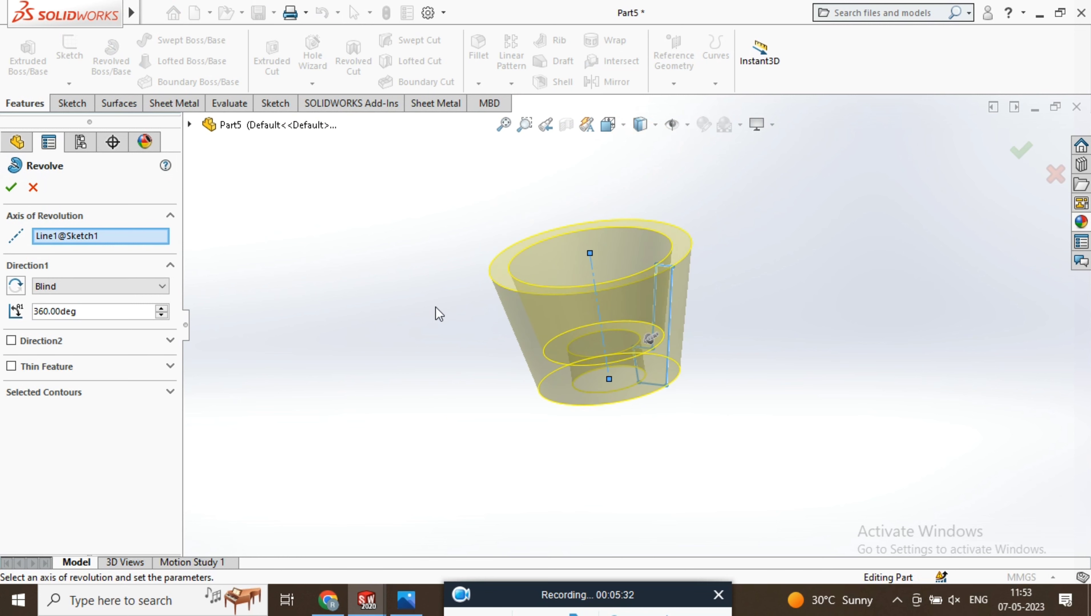
click(16, 192)
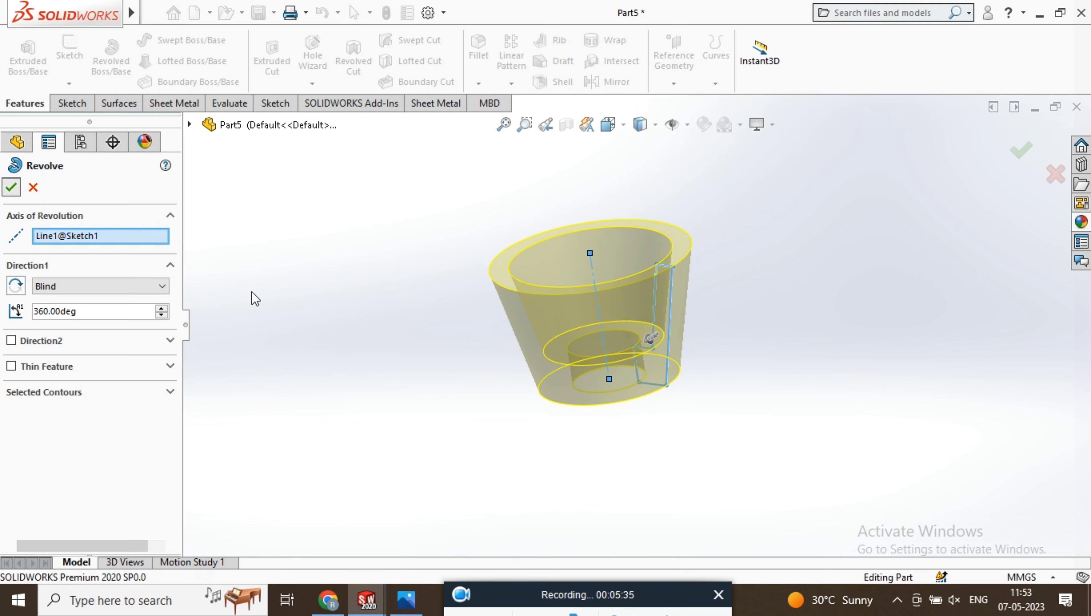
Apply a plain white background scene to the revolved cup
middle_drag(616, 287, 612, 484)
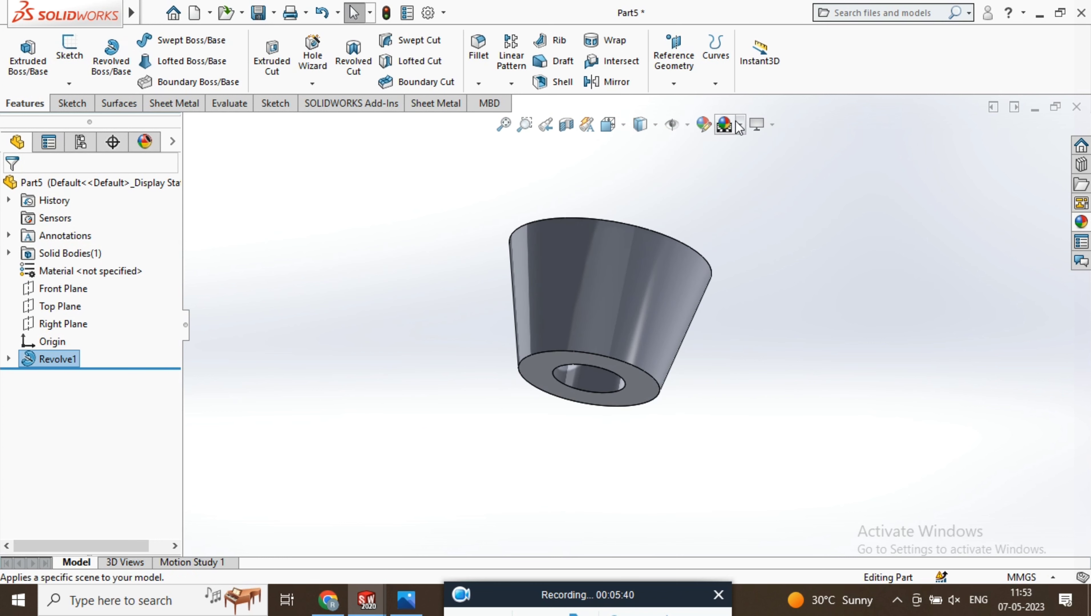
click(725, 125)
click(760, 163)
middle_drag(737, 239, 599, 307)
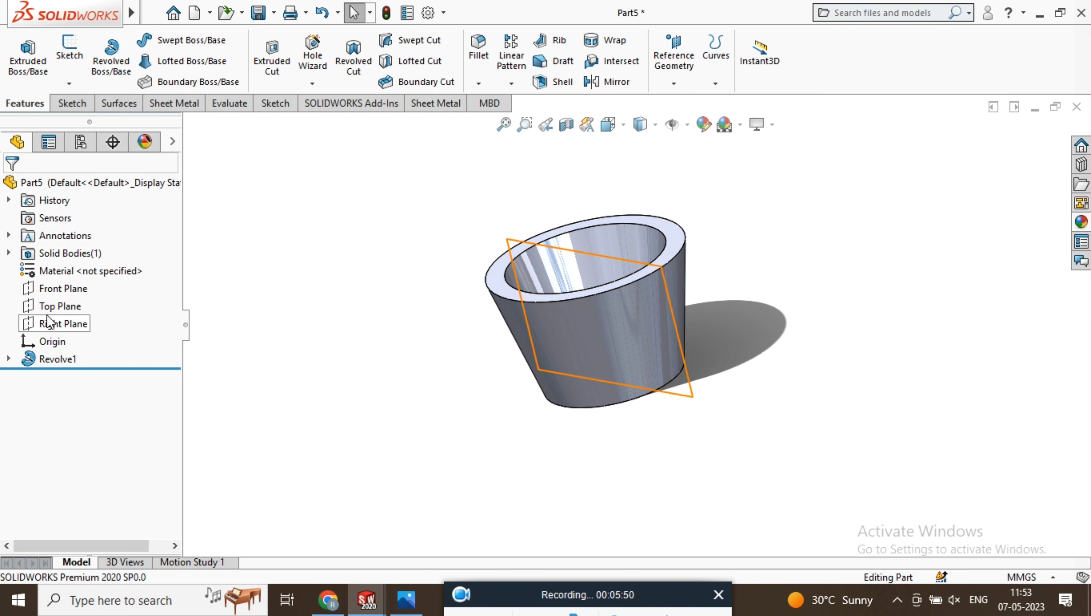
Start a sketch on the Right Plane and draw a circle about 6 mm in diameter centred on the midpoint of the cup's top edge
click(48, 292)
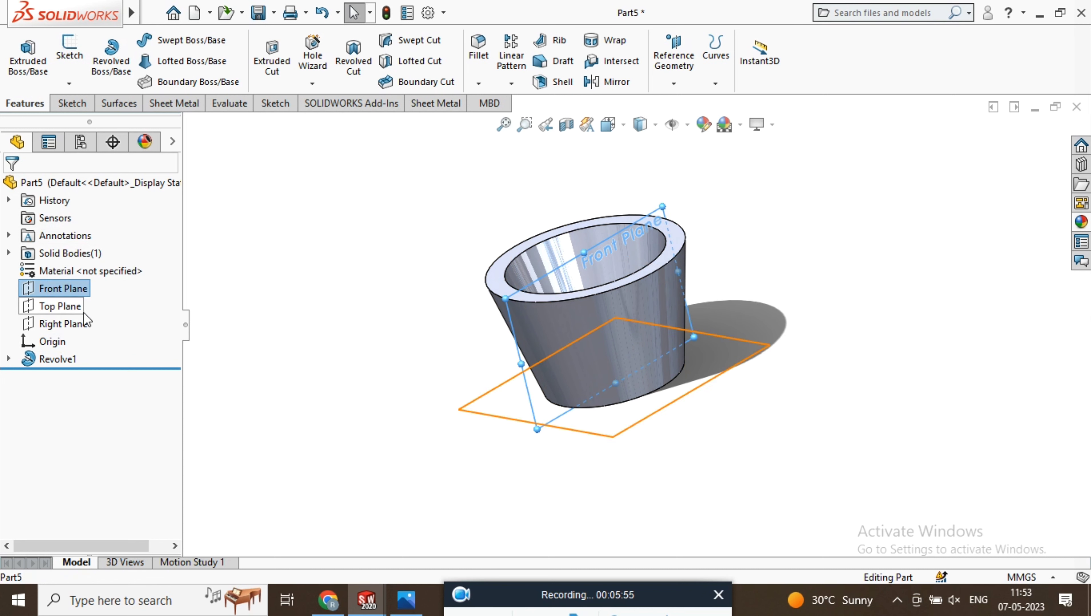
click(74, 324)
right_click(48, 325)
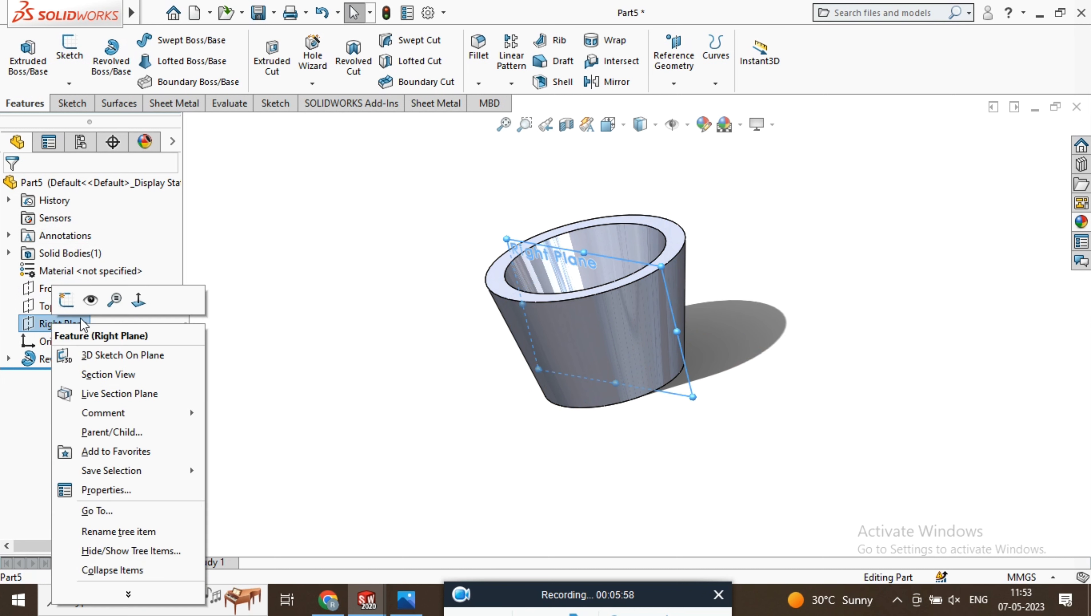
click(141, 304)
right_click(413, 350)
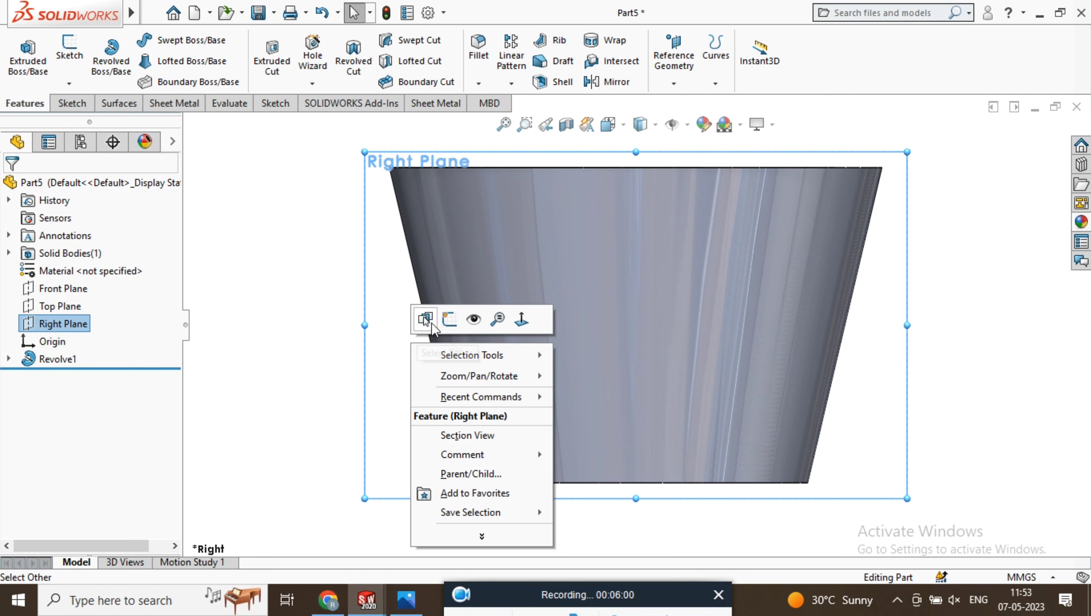
click(509, 322)
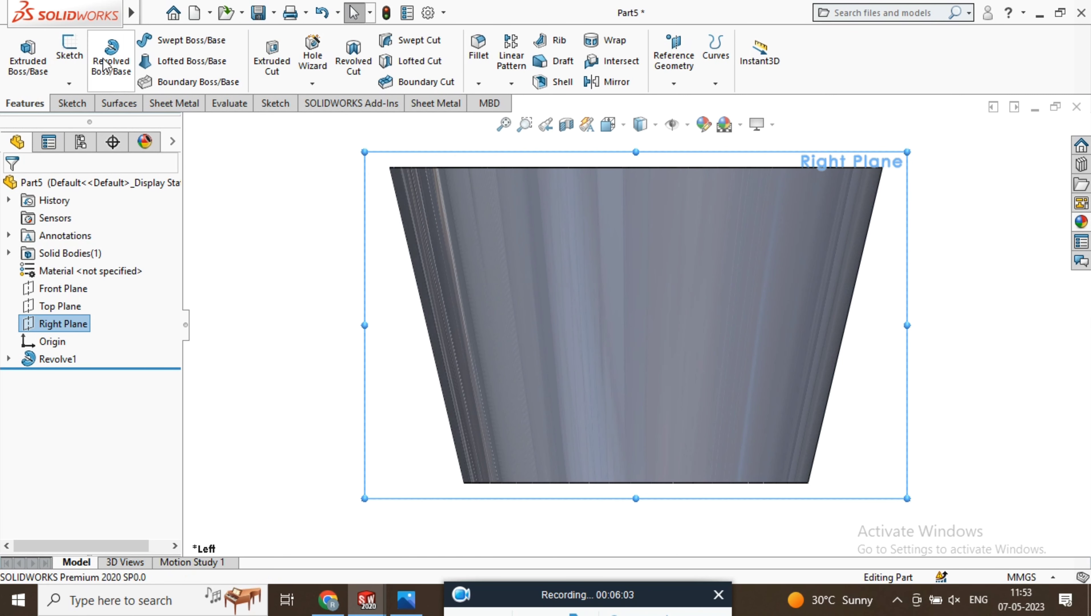
click(74, 54)
click(136, 41)
drag(636, 168, 654, 190)
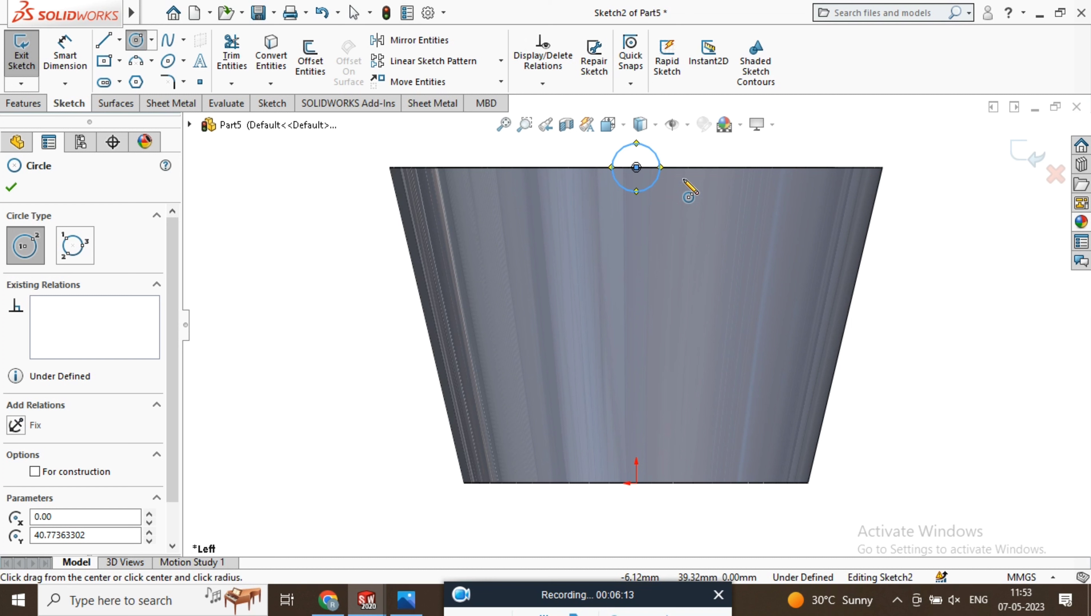
Dimension the circle's diameter to 10 mm and close the sketch
click(83, 53)
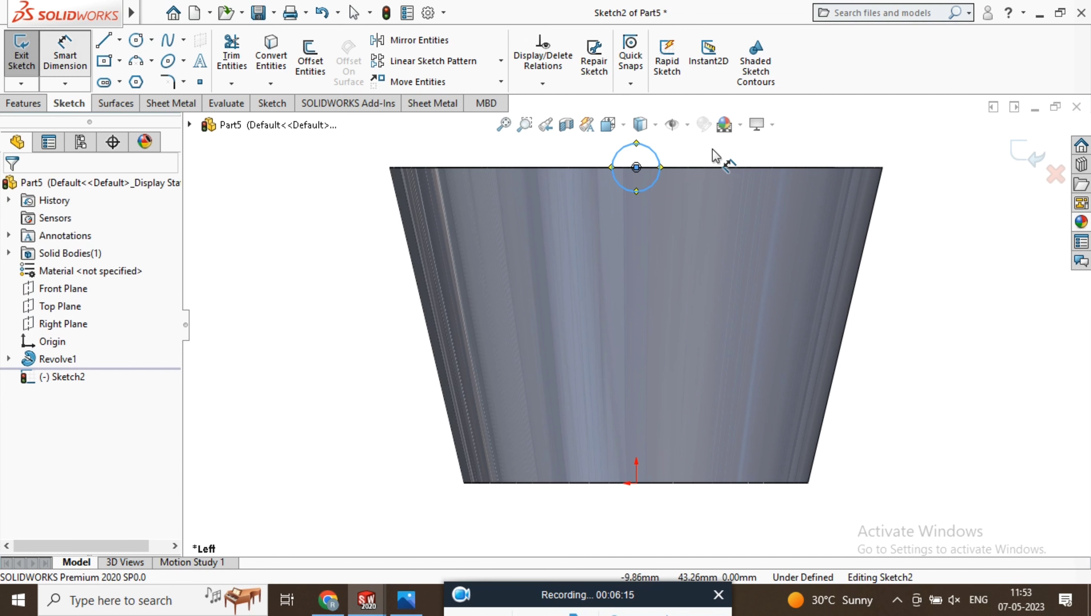
click(655, 162)
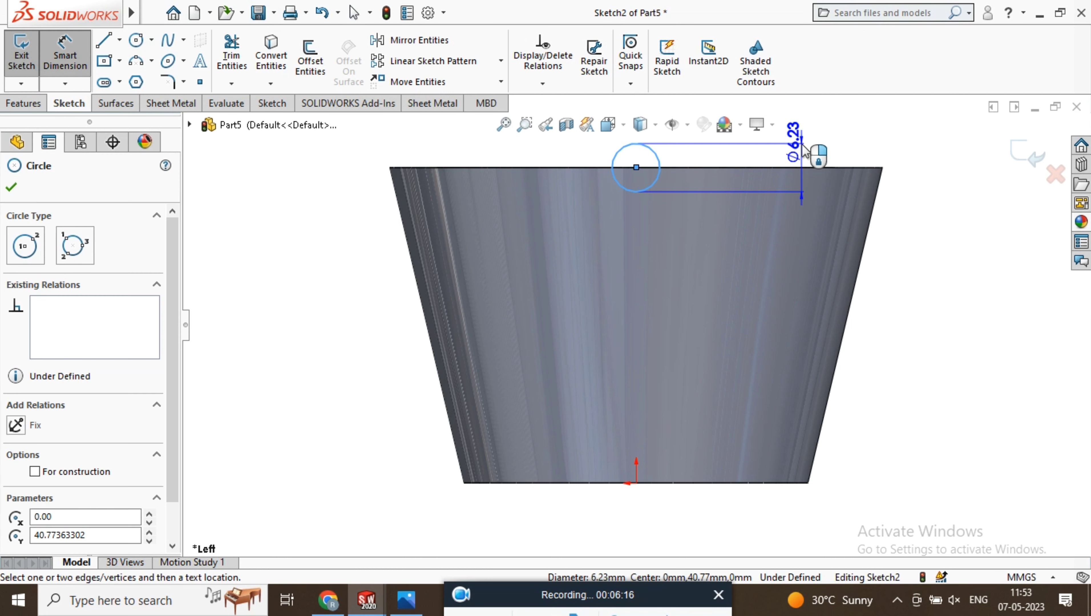
click(839, 159)
text(10)
key(Return)
key(f)
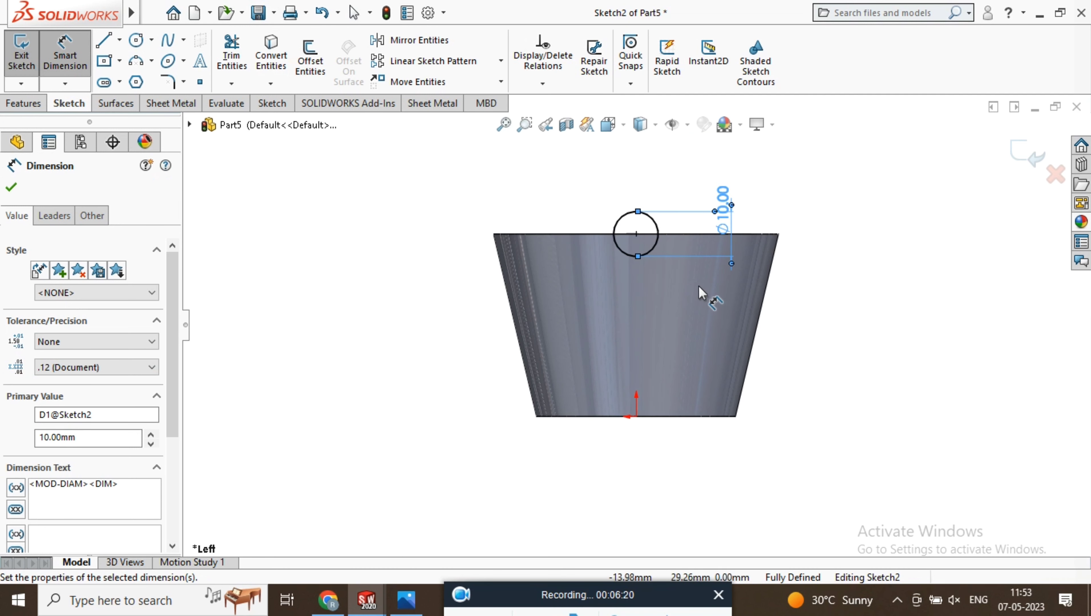
key(Escape)
click(1027, 154)
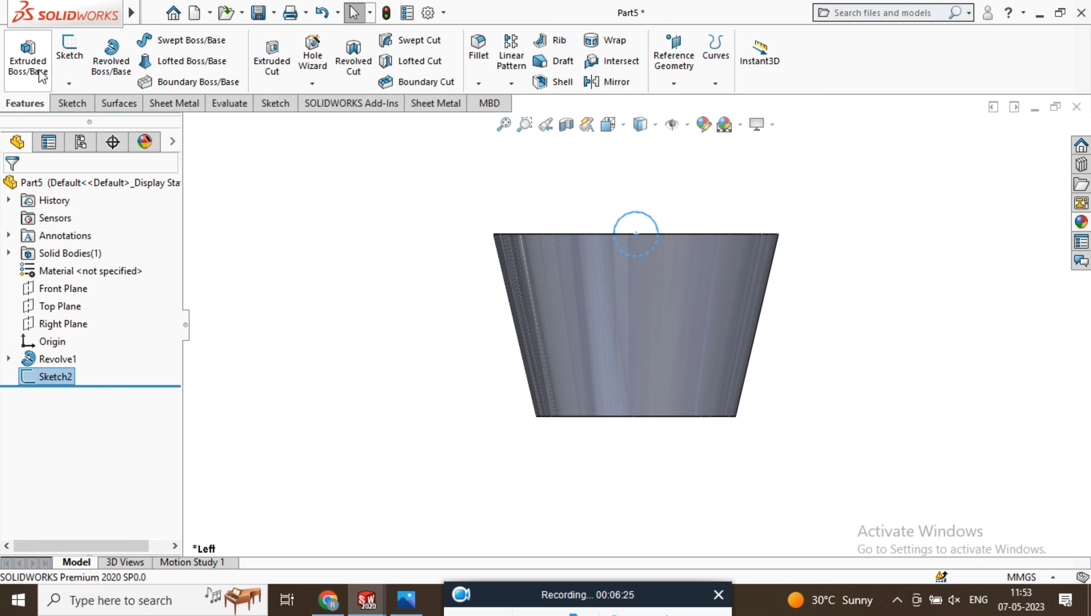
Cut-extrude the circle with the Through All - Both end condition to notch both sides of the cup's rim
click(272, 58)
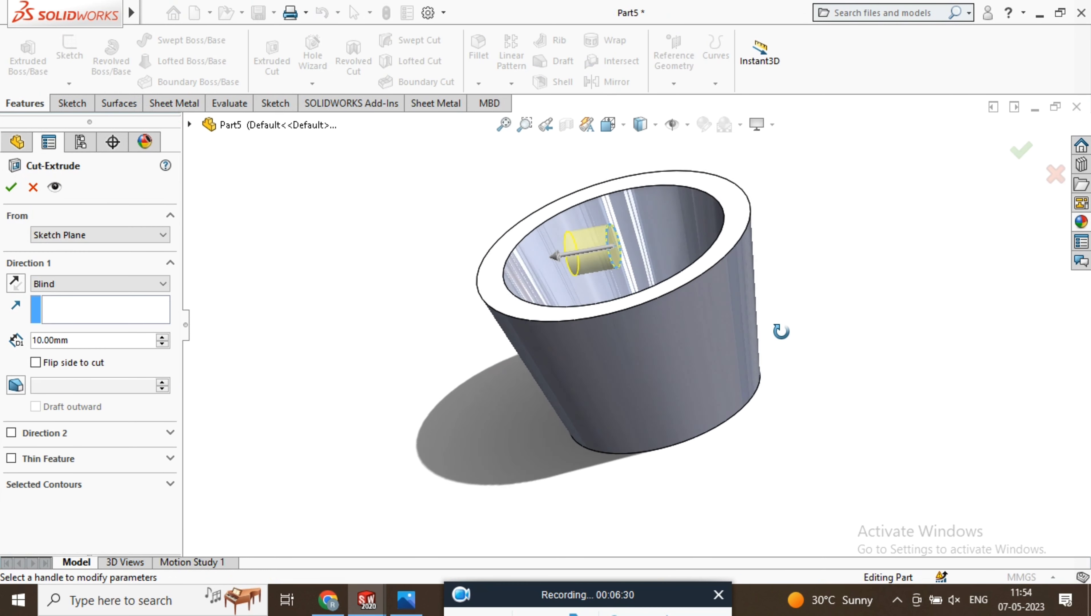
click(76, 285)
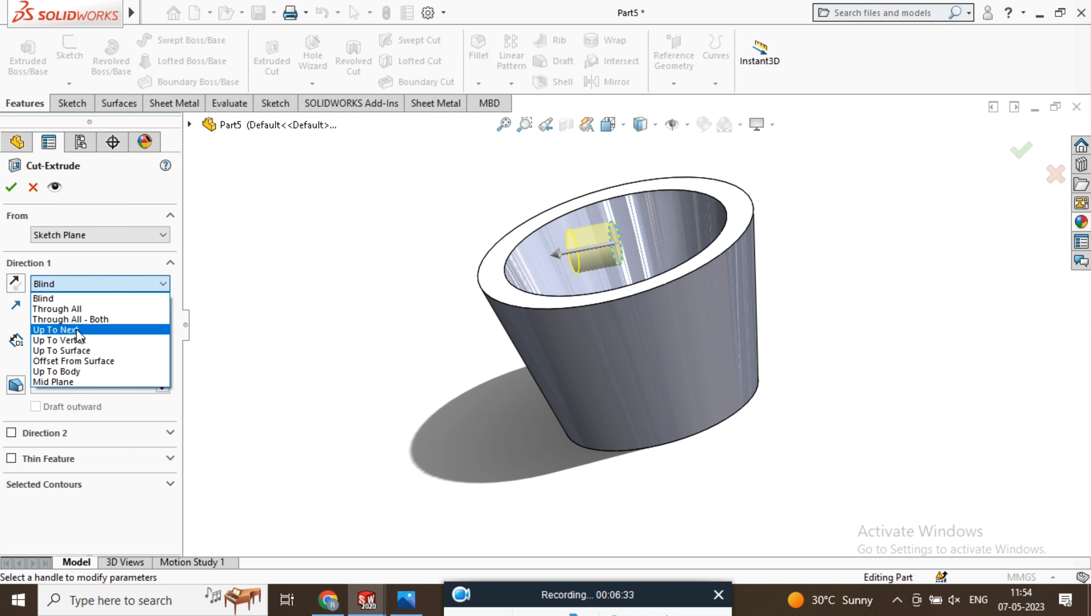
click(87, 320)
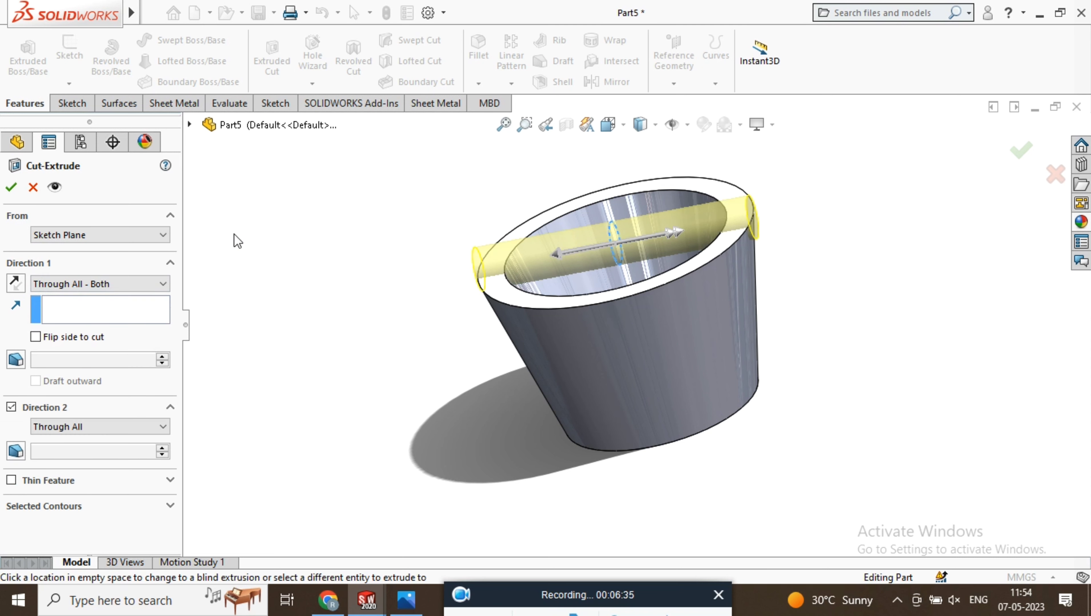
click(135, 287)
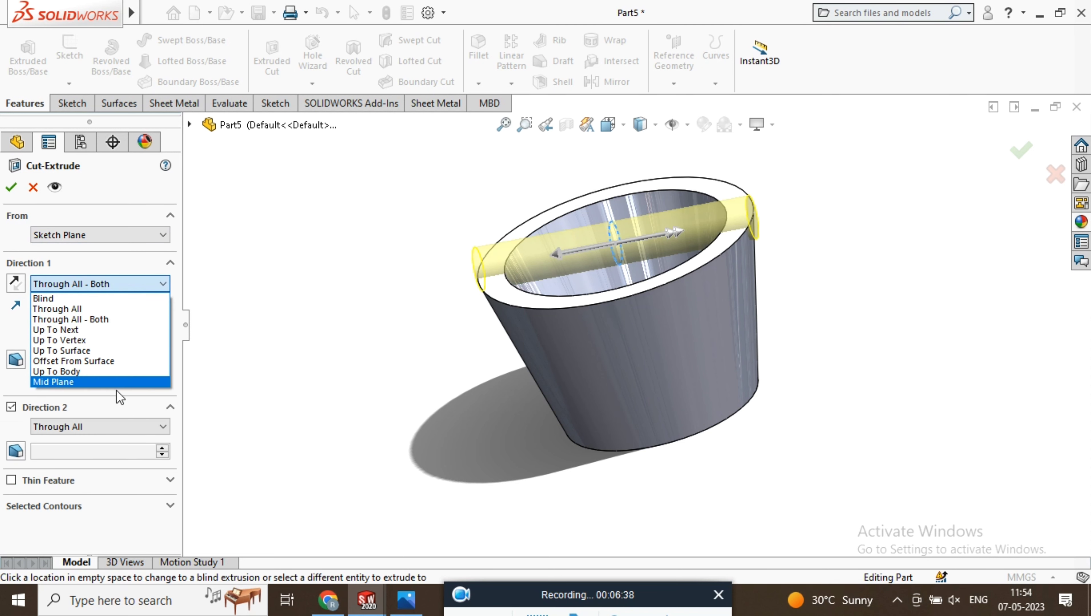
click(274, 248)
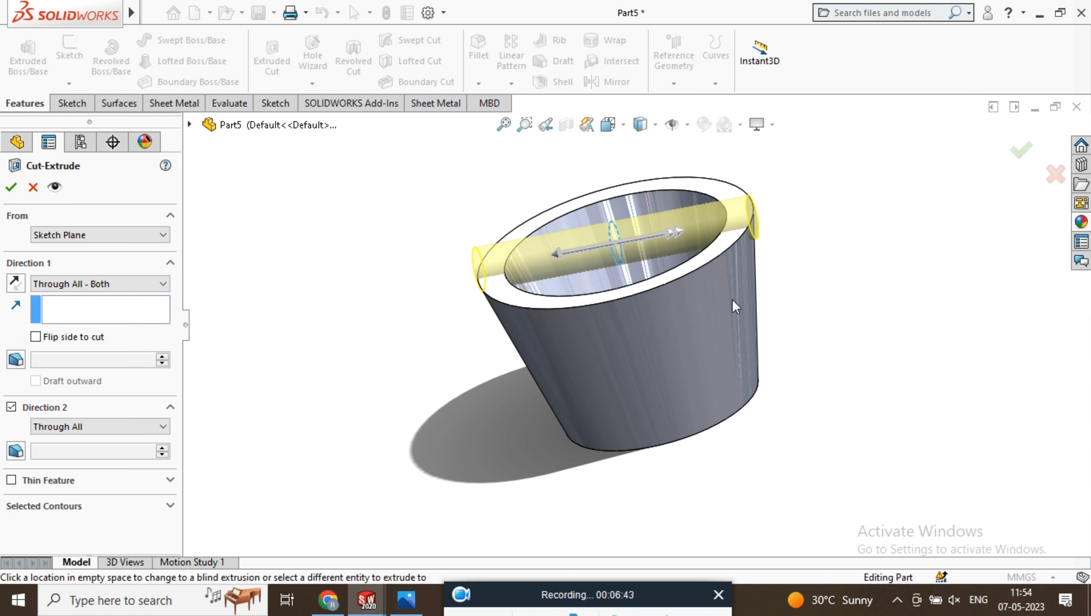
middle_drag(884, 200, 961, 164)
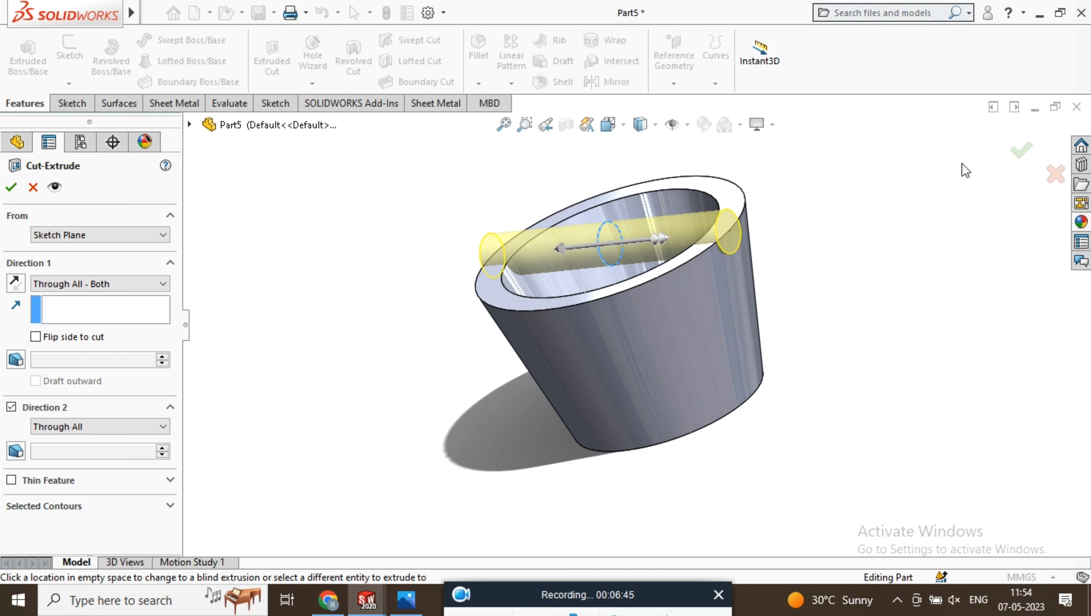
click(1021, 160)
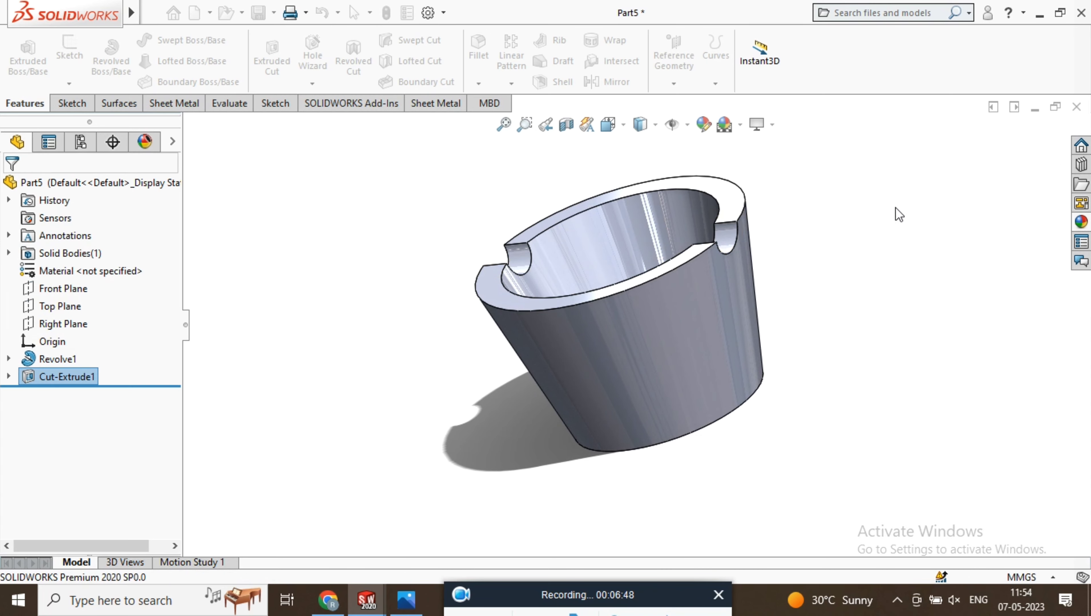
Start a circular pattern of the rim notch cut, using the cup's outer top edge as the direction reference
middle_drag(887, 199, 750, 443)
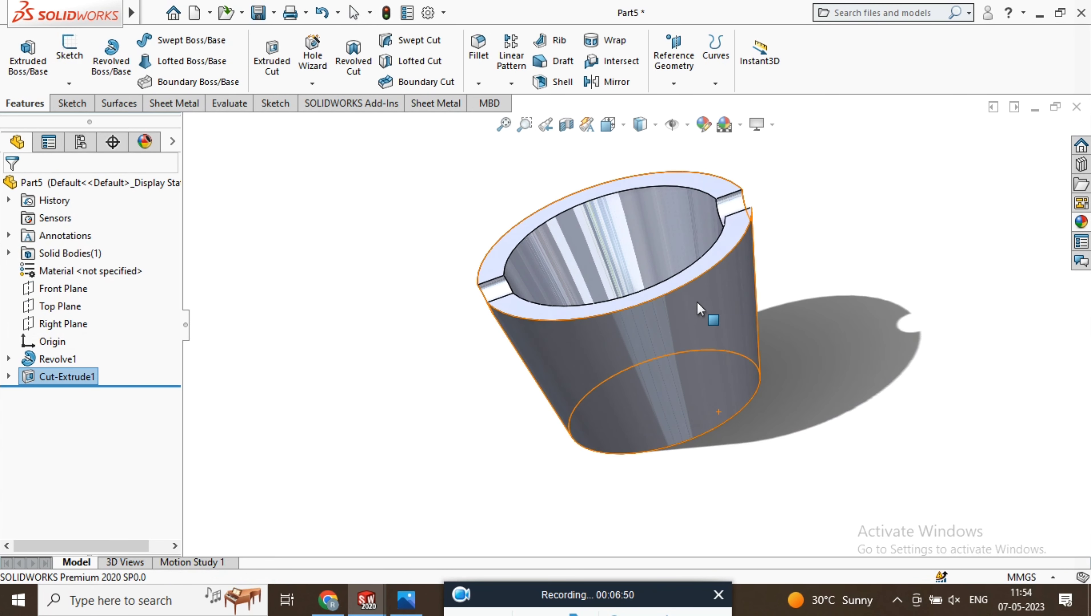
middle_drag(706, 312, 701, 336)
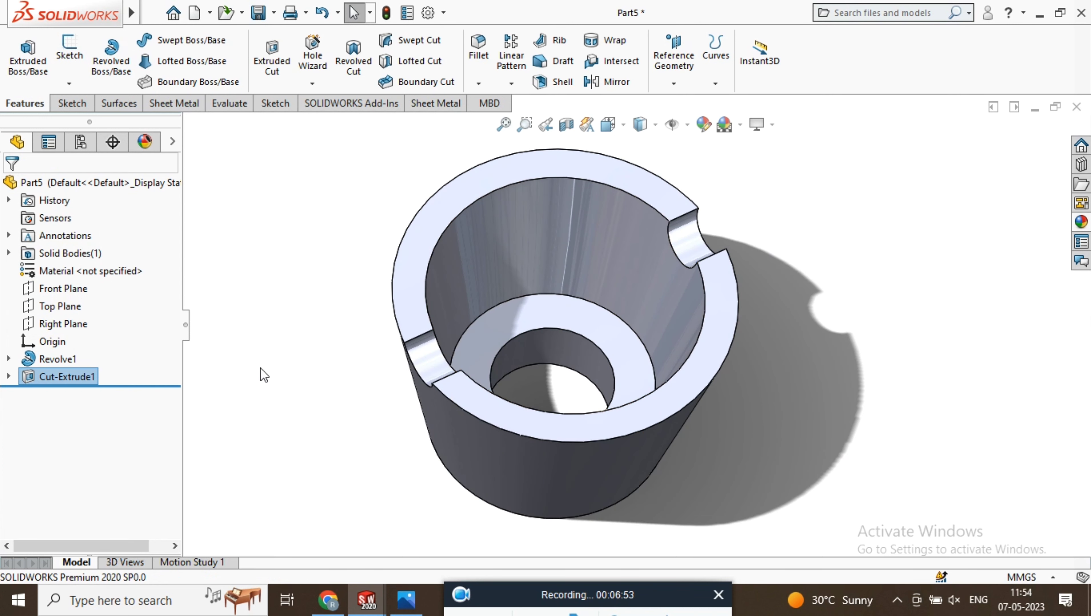
click(514, 82)
click(537, 126)
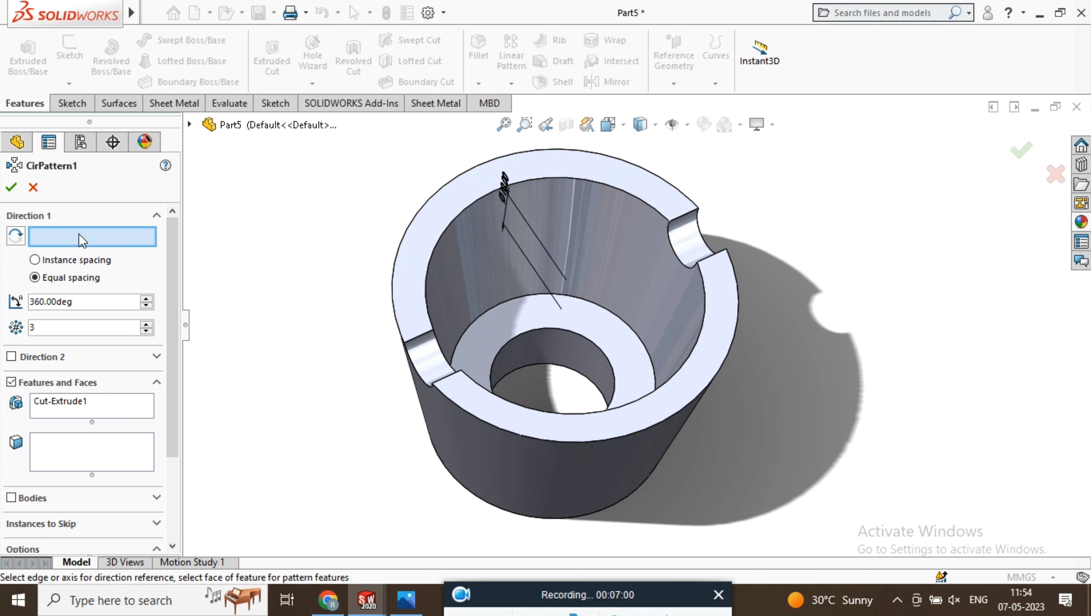
click(727, 367)
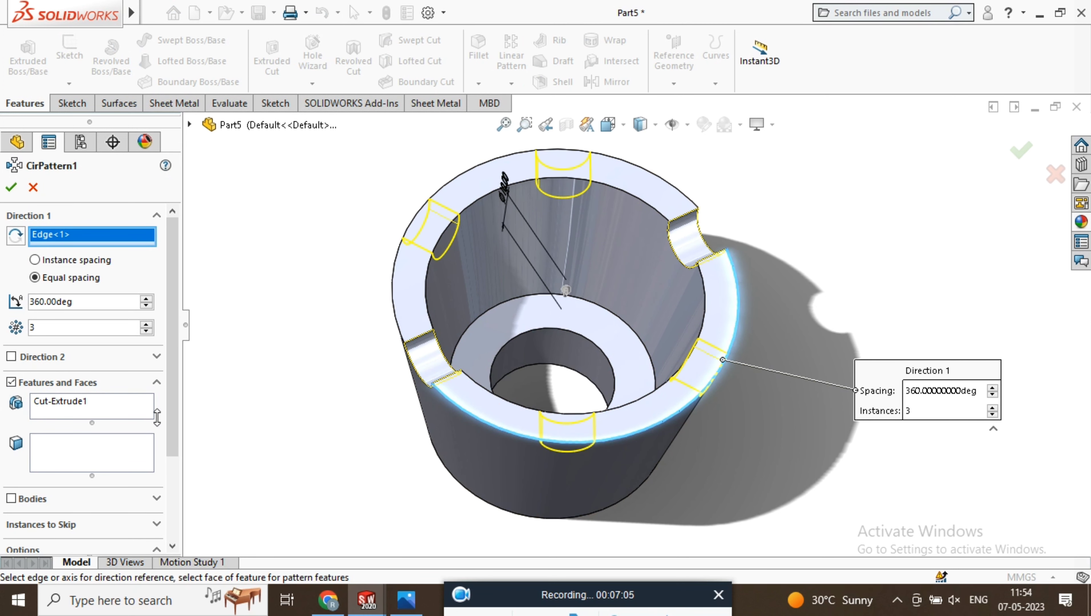
Try the notch pattern with 2 and with 3 instances
middle_drag(836, 292, 648, 414)
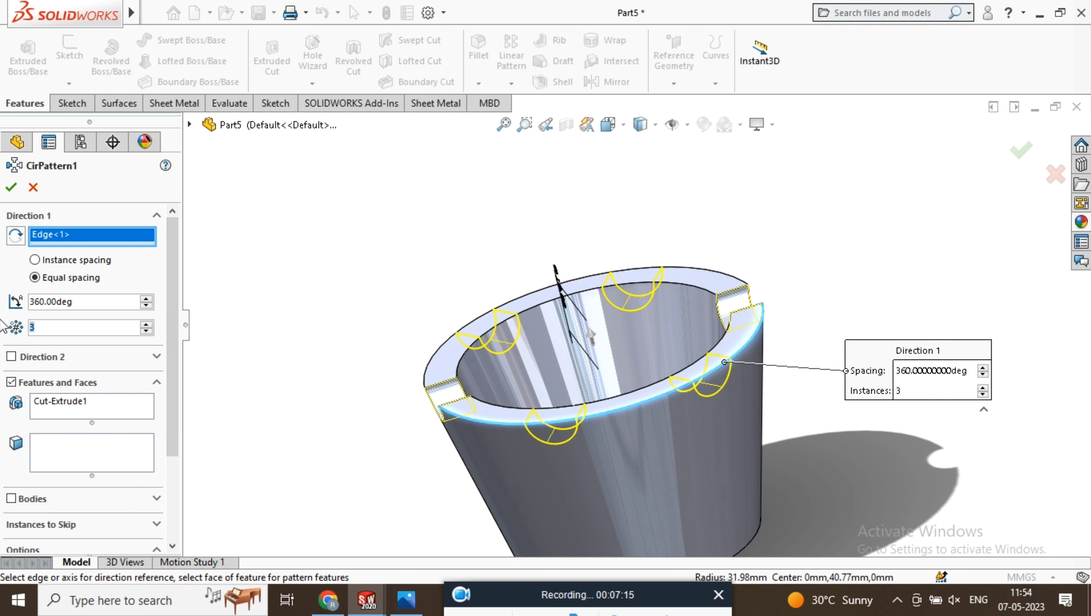
text(2)
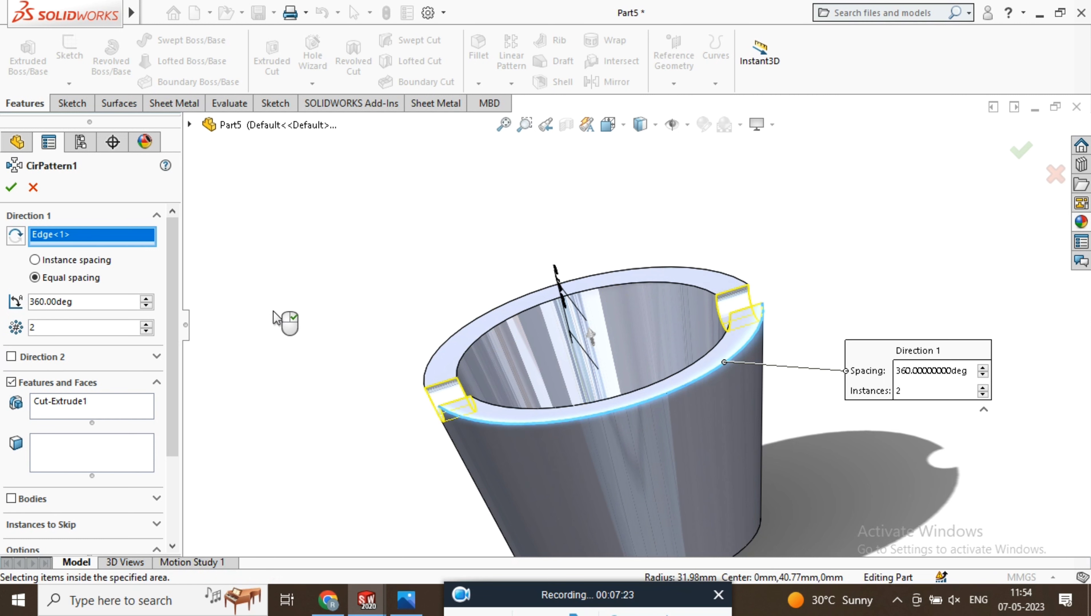
text(3)
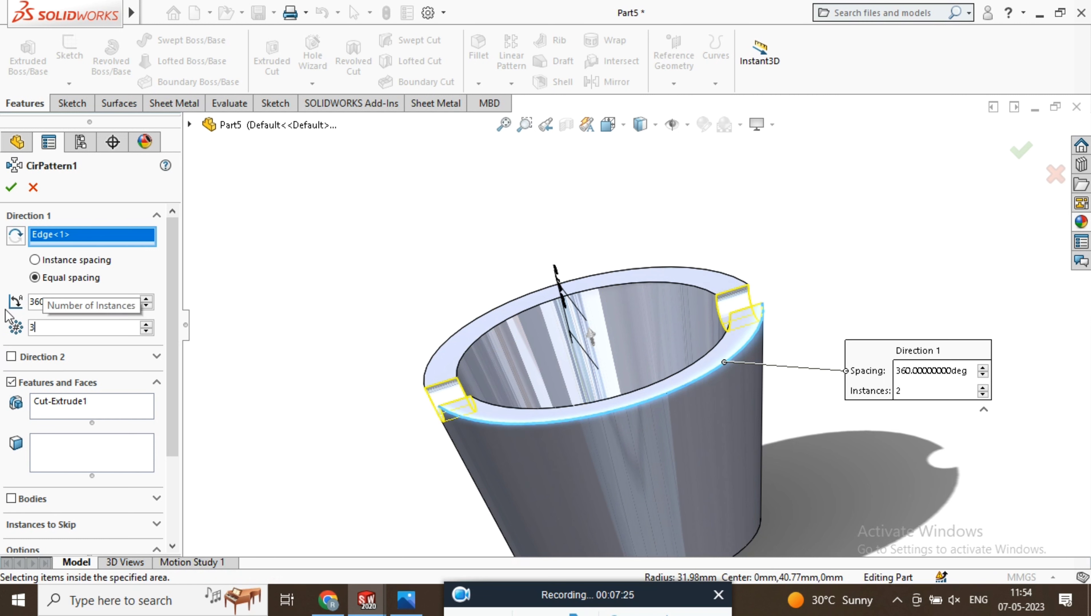
middle_drag(359, 258, 472, 373)
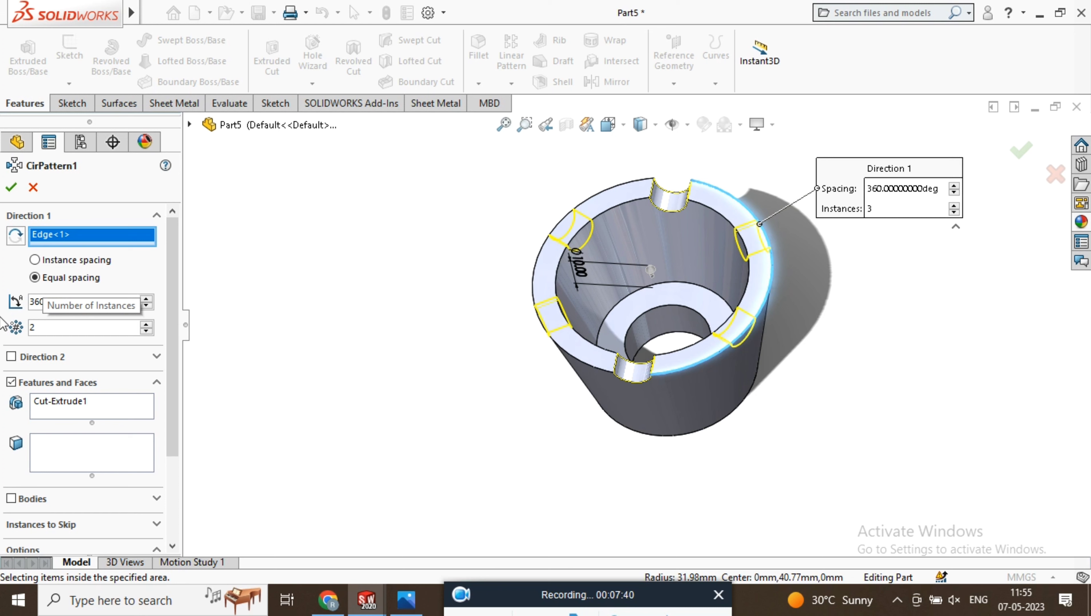
middle_drag(609, 360, 550, 392)
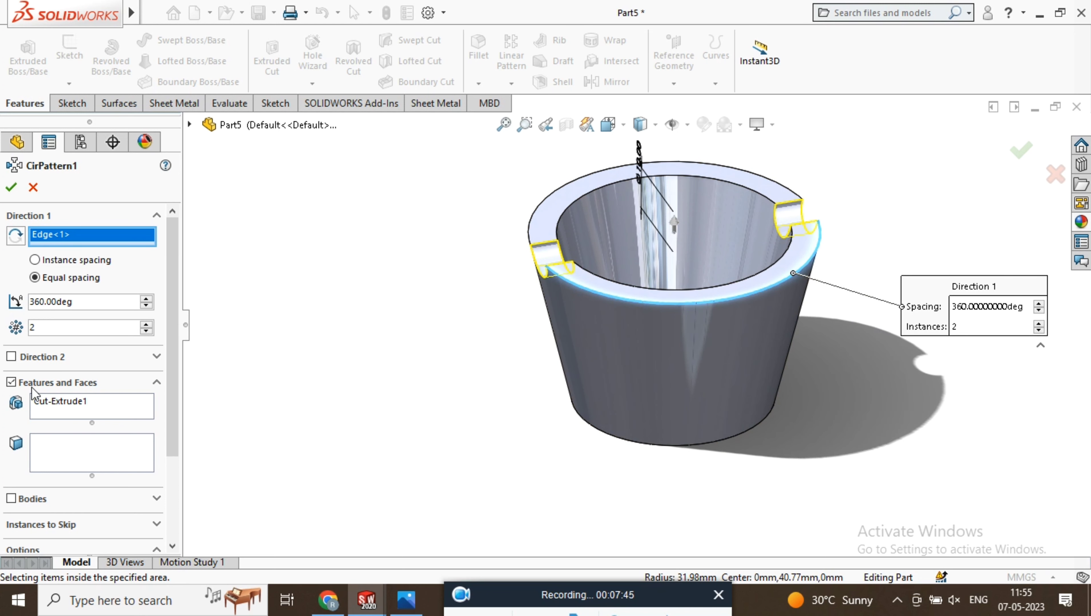
drag(78, 326, 1, 325)
text(3)
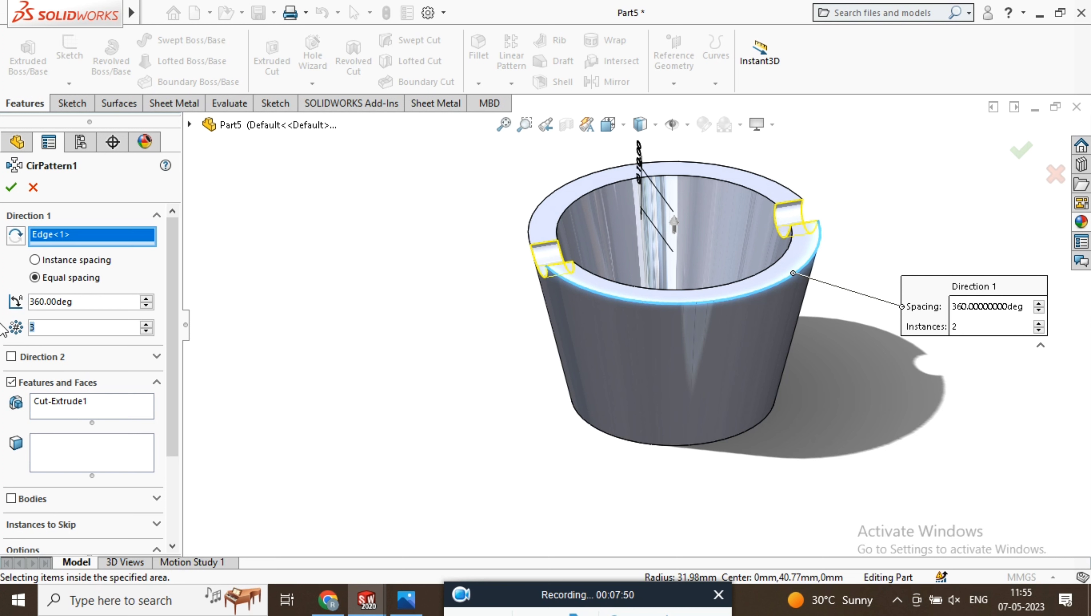
text(4)
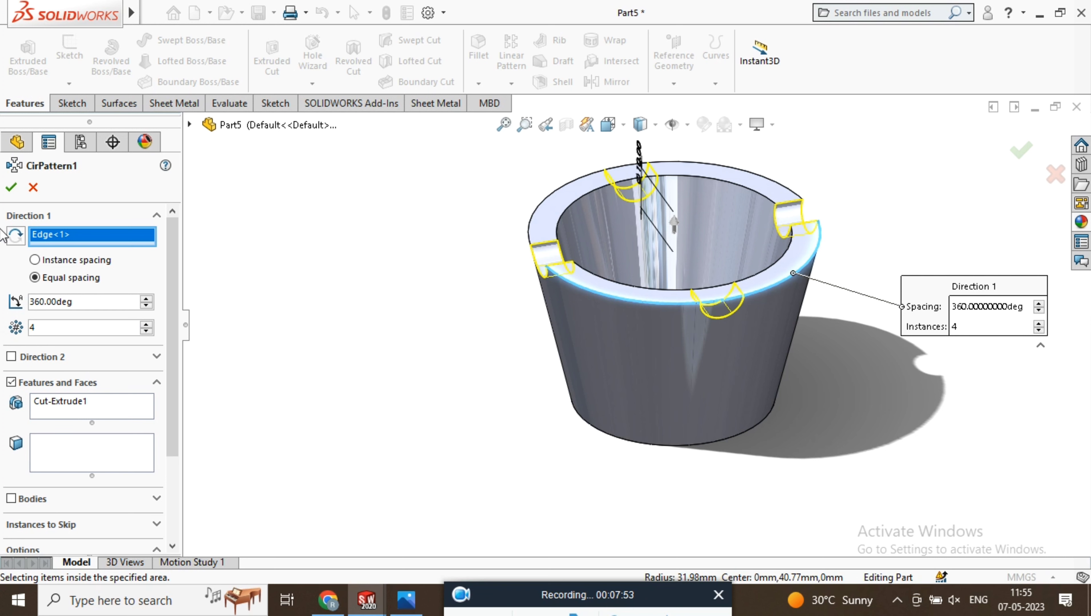
Set the notch pattern to 4 instances equally spaced over 360° and complete it
click(11, 189)
middle_drag(896, 256, 768, 376)
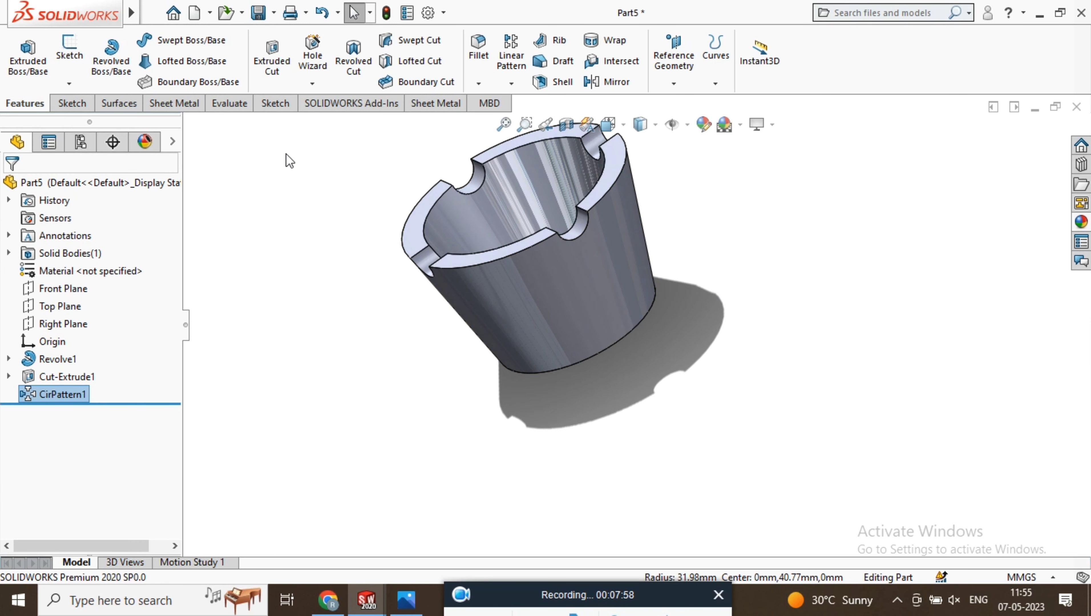
Save the part on the Desktop as "cap head", leaving the existing cap.SLDPRT file unreplaced
click(255, 16)
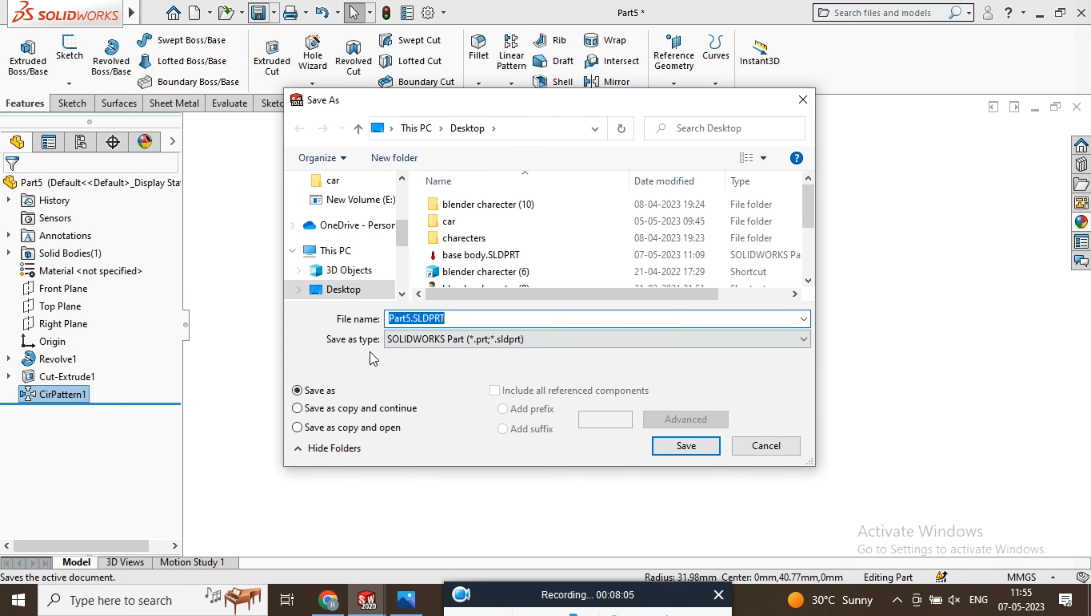
text(cap)
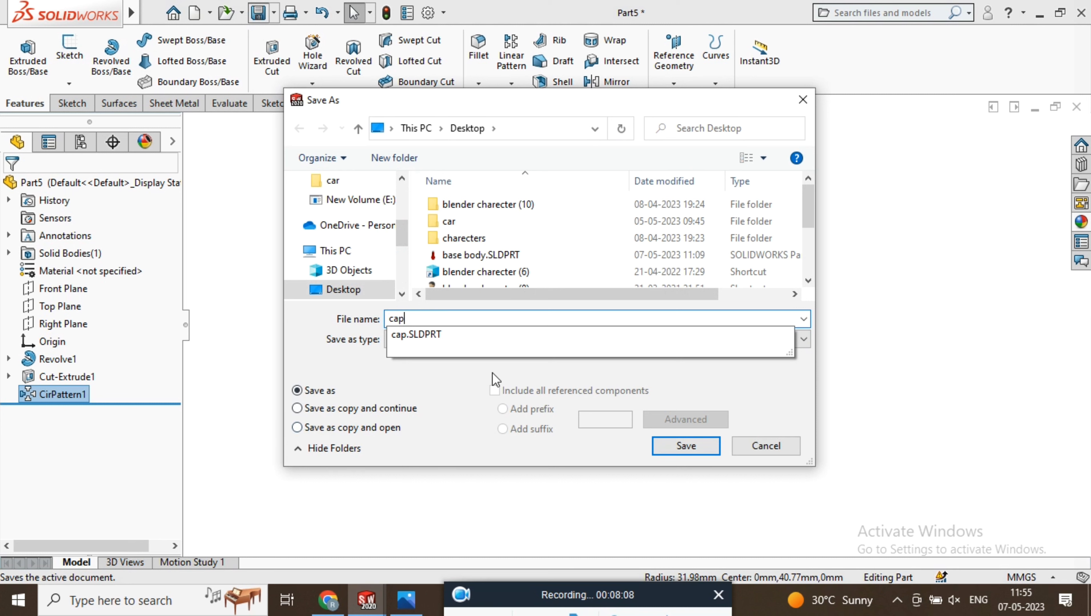
click(695, 451)
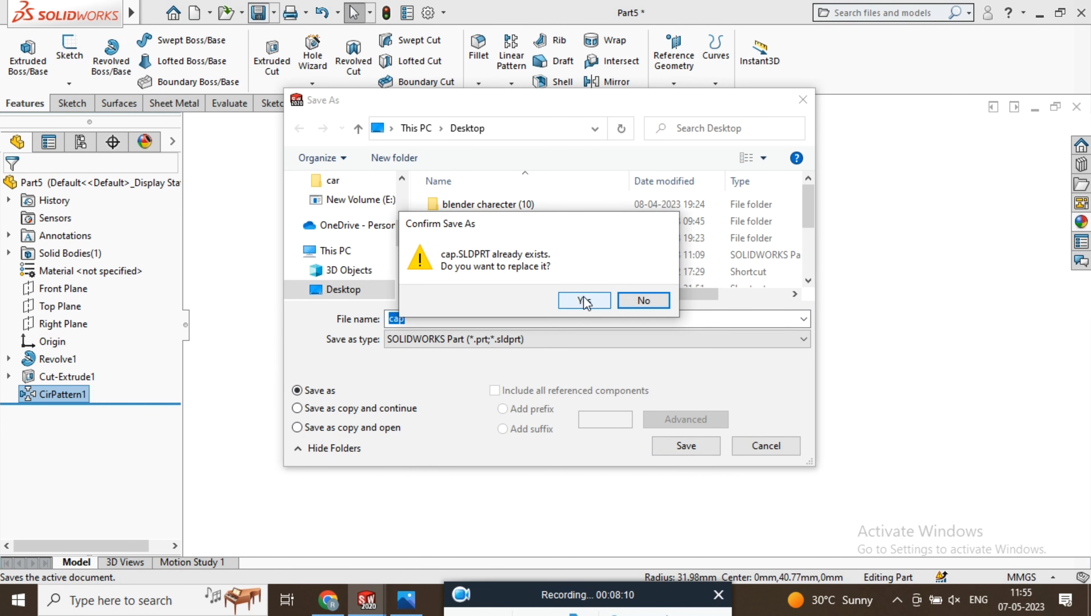
click(643, 300)
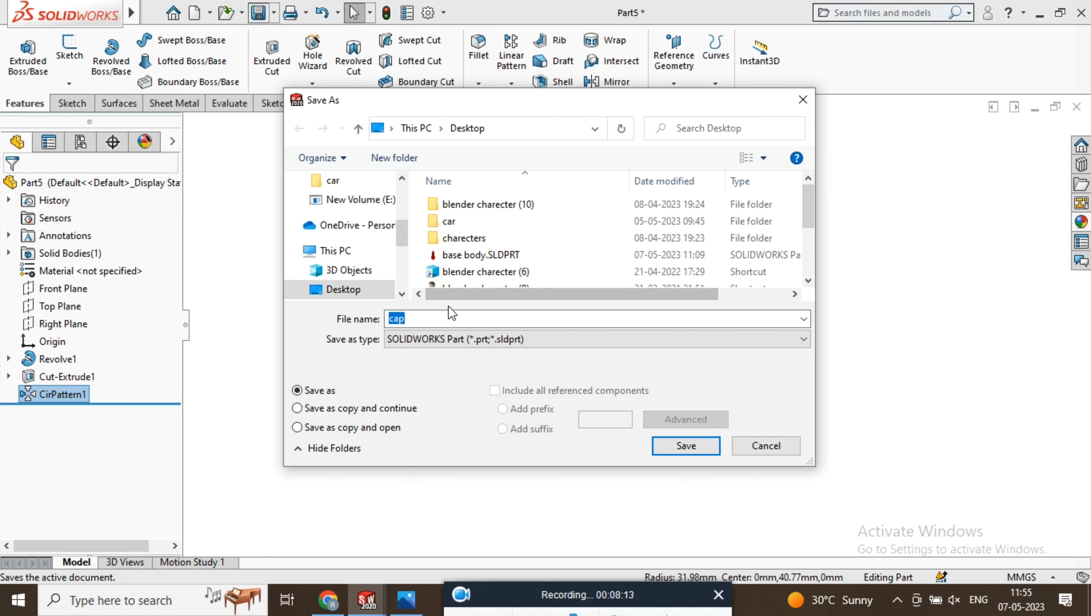
click(436, 318)
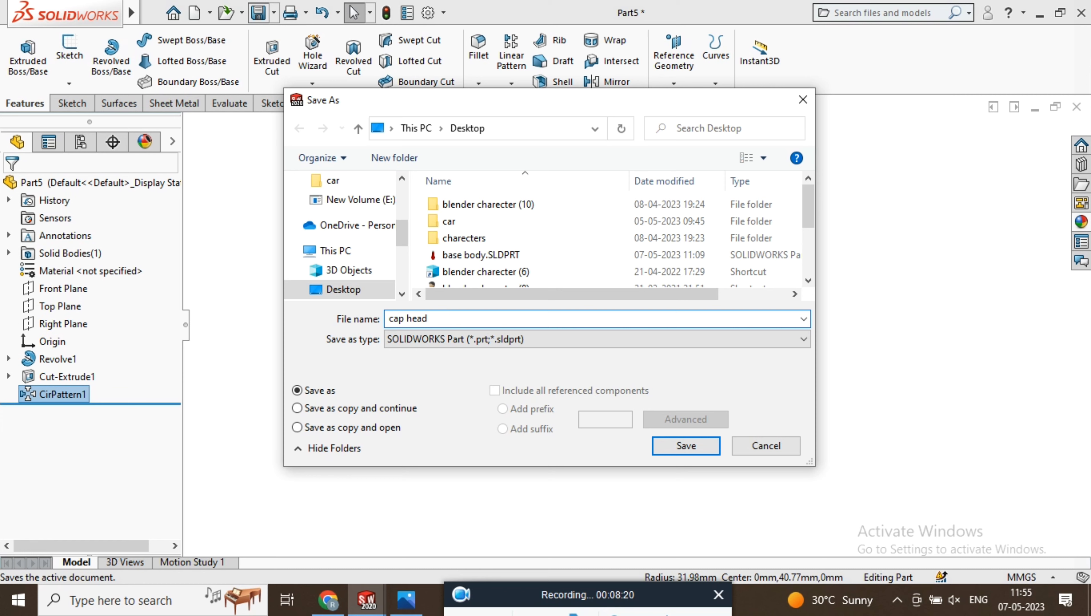
click(676, 445)
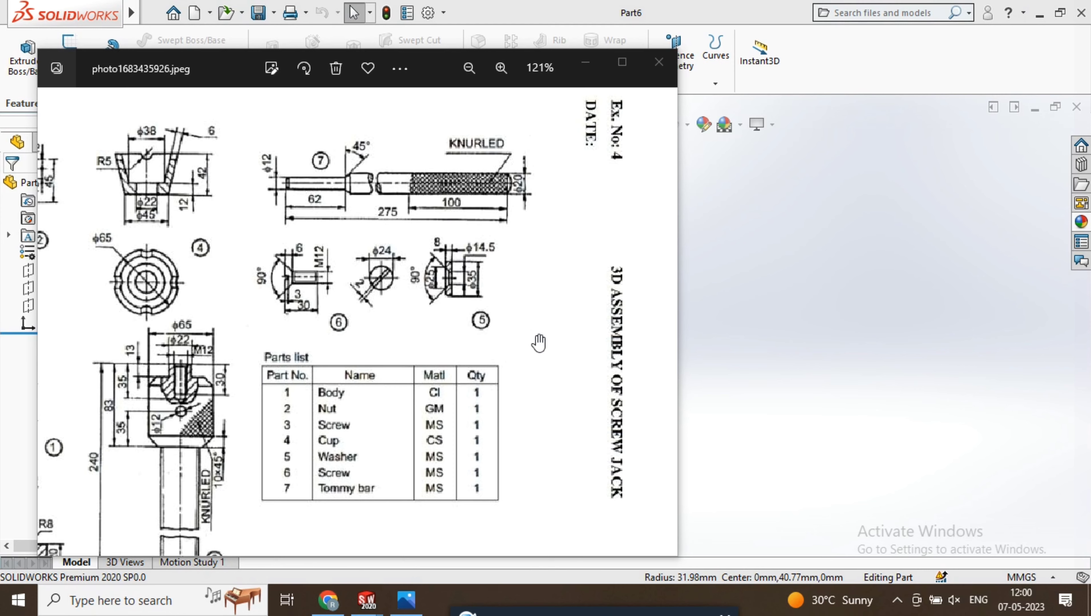
Examine the dimensions of the washer (part 5) in the screw jack reference drawing, and minimize the image viewer
scroll(461, 254, up, 3)
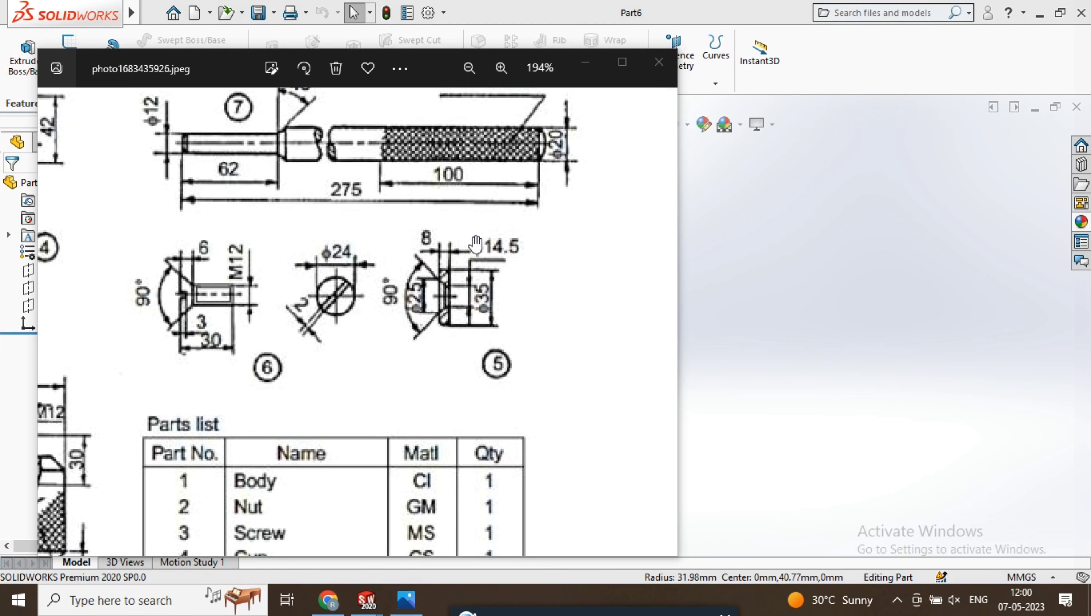
scroll(484, 296, down, 1)
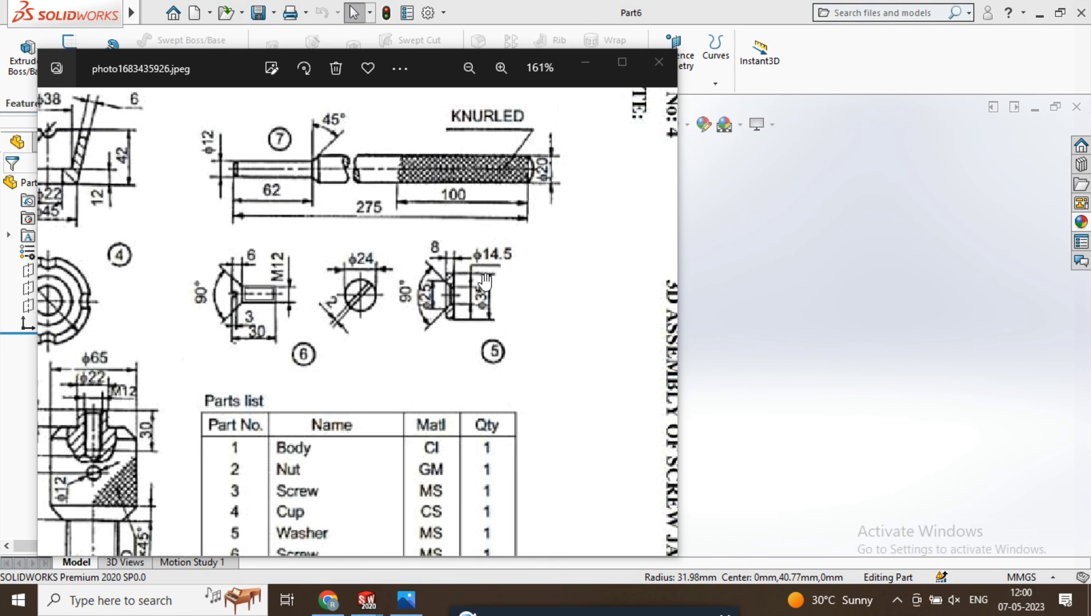
scroll(483, 284, down, 1)
scroll(447, 260, down, 1)
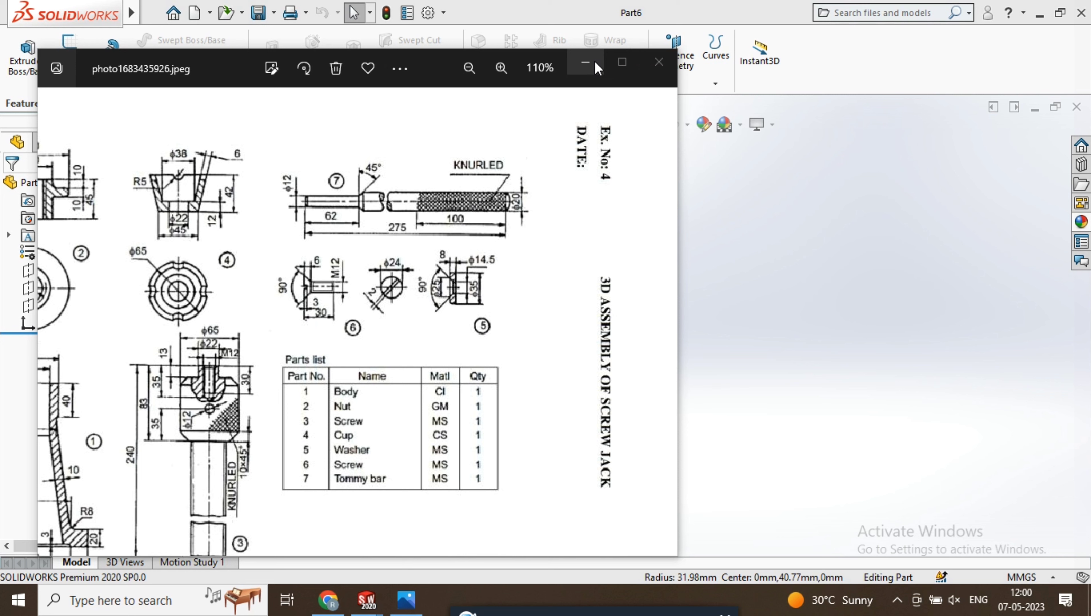
click(585, 64)
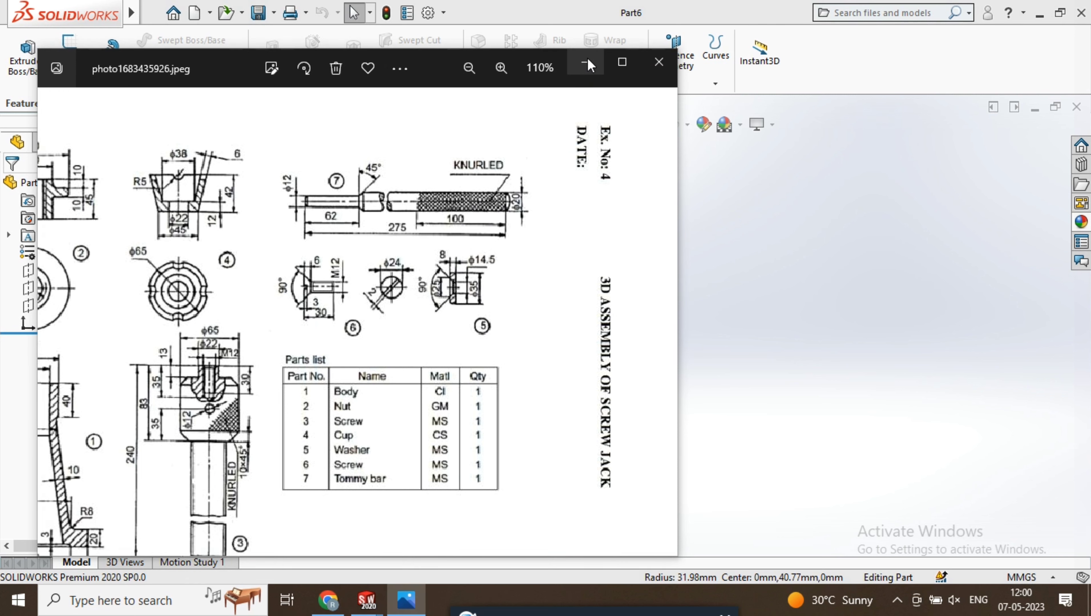
key(alt+v)
key(Escape)
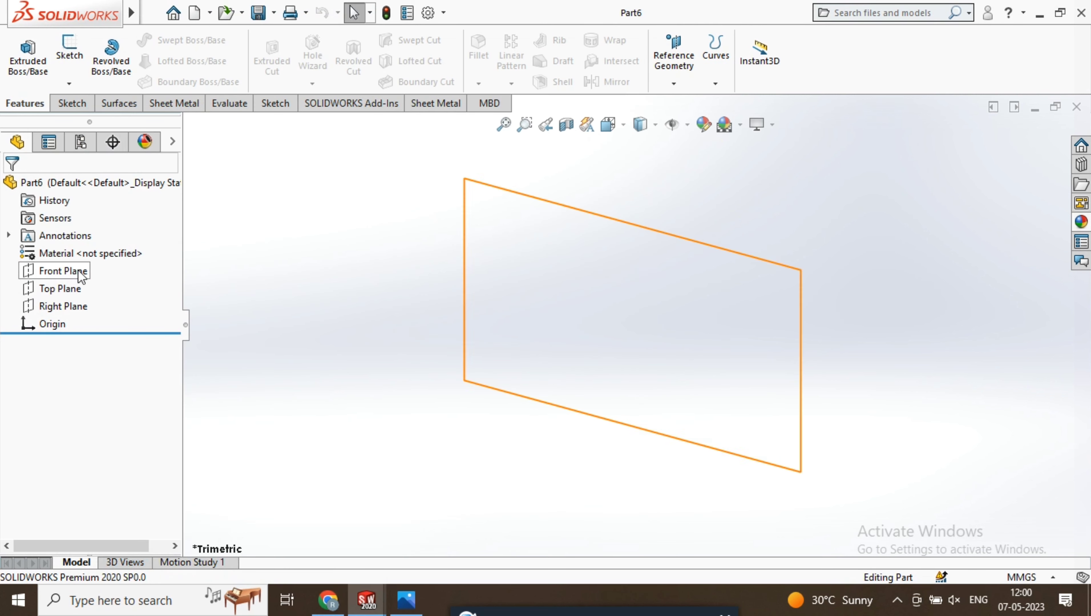
Start a sketch on the Front Plane and draw a corner rectangle about 25 mm high with its lower-left corner at the origin
click(63, 271)
right_click(519, 316)
click(629, 291)
right_click(584, 309)
click(622, 285)
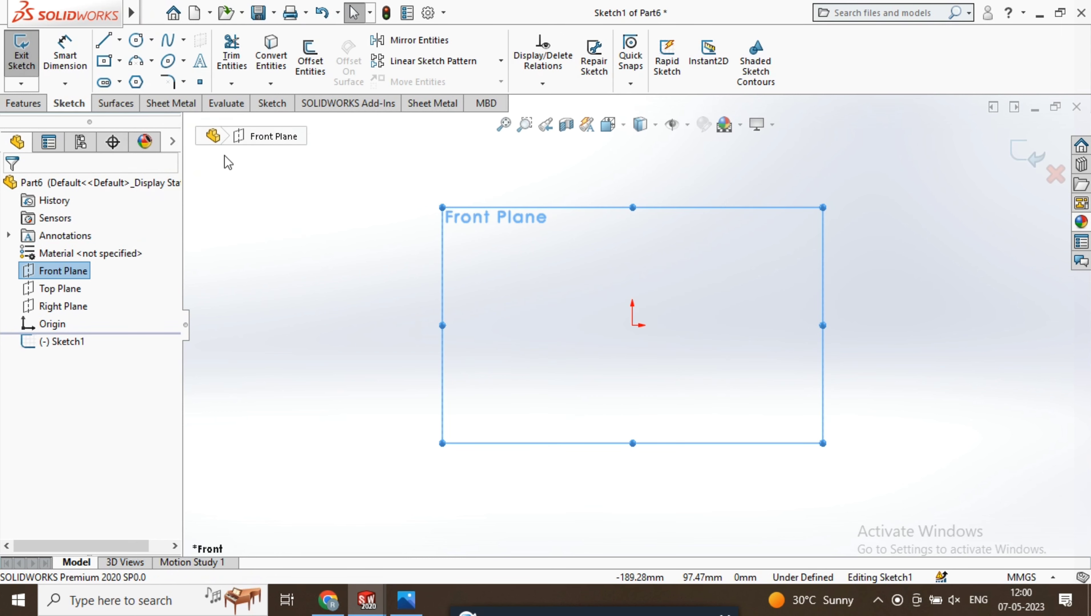
click(119, 60)
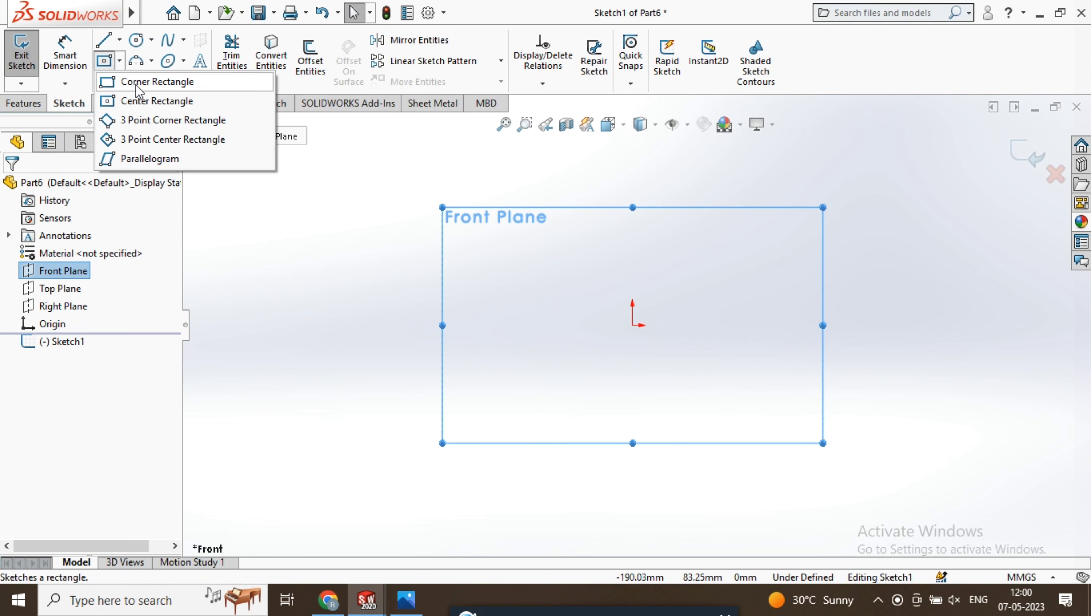
click(137, 86)
click(632, 325)
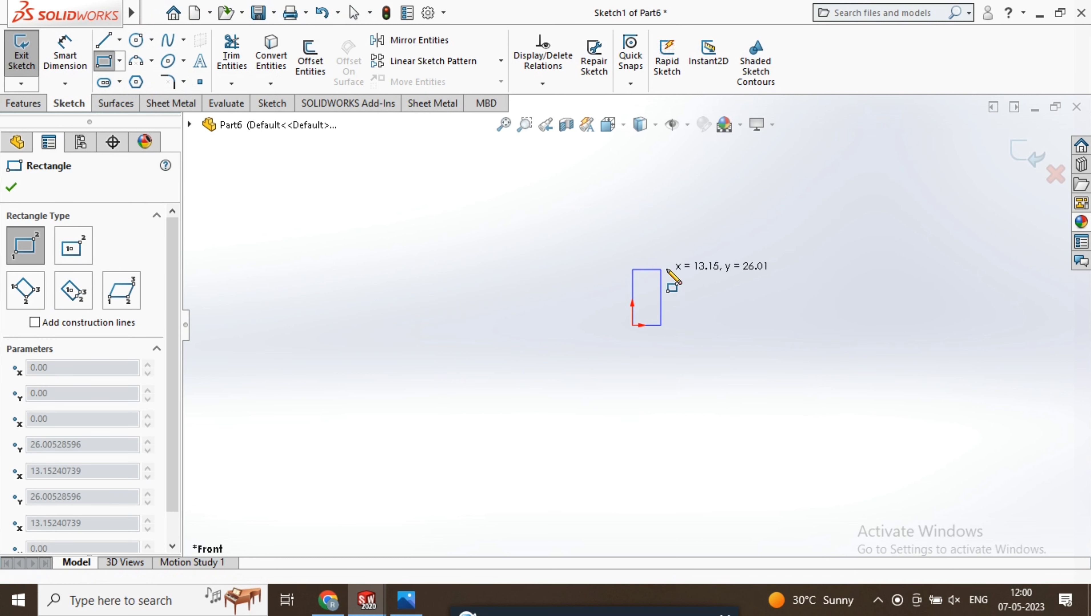
click(799, 271)
Dimension the rectangle to 8 mm high and 17.5 mm wide
click(65, 52)
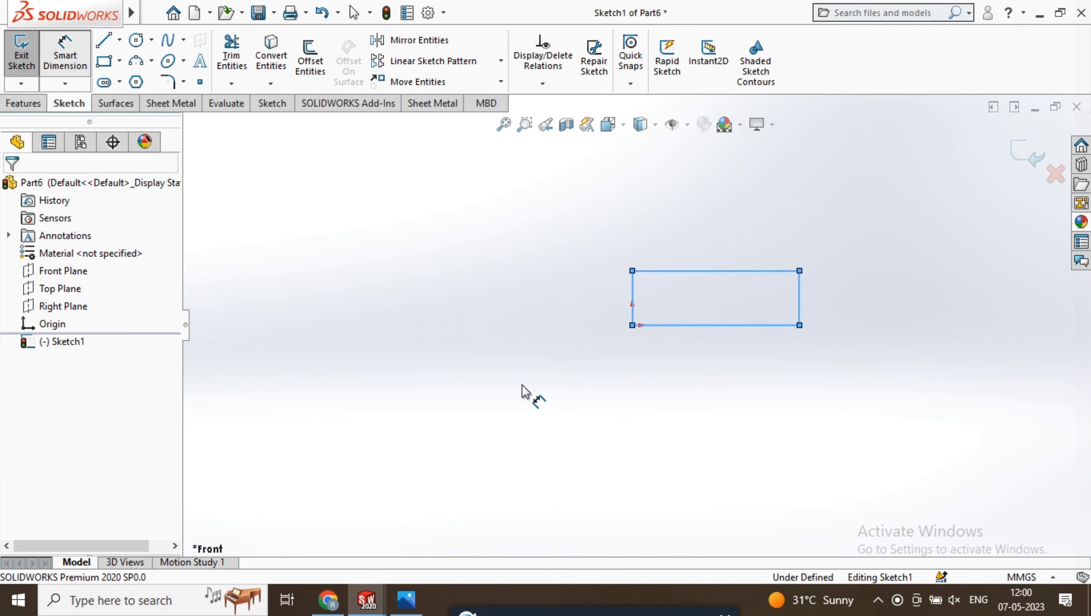
click(804, 309)
click(886, 308)
text(8)
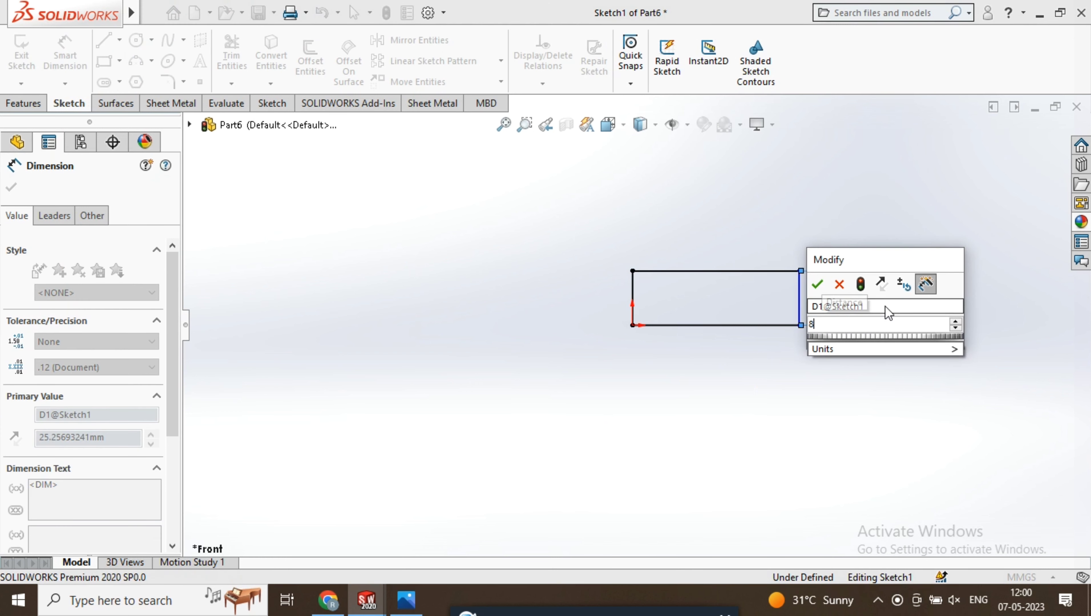
key(Return)
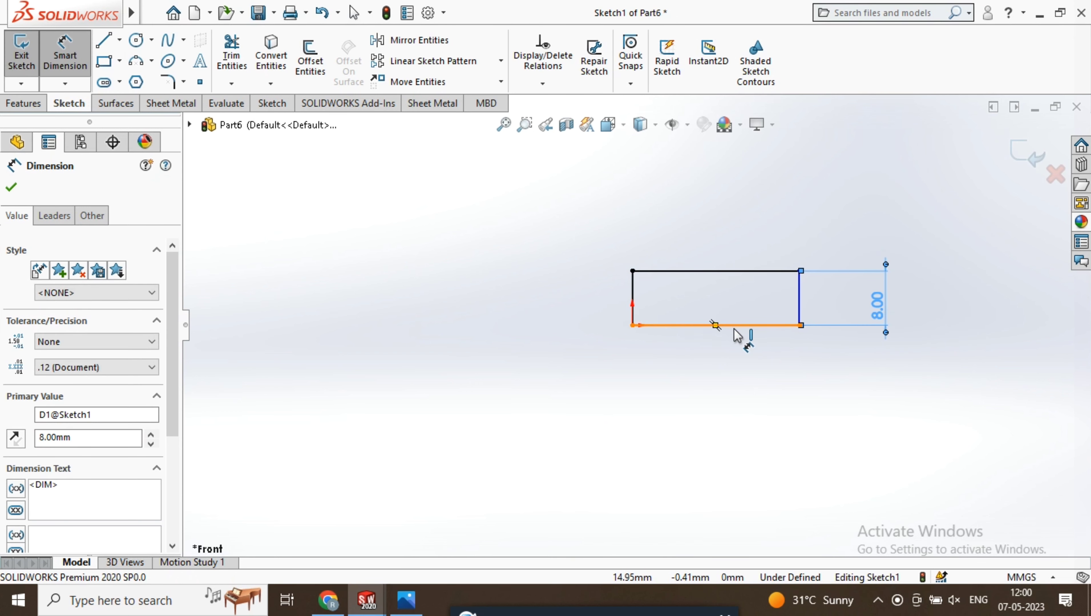
click(735, 326)
click(734, 389)
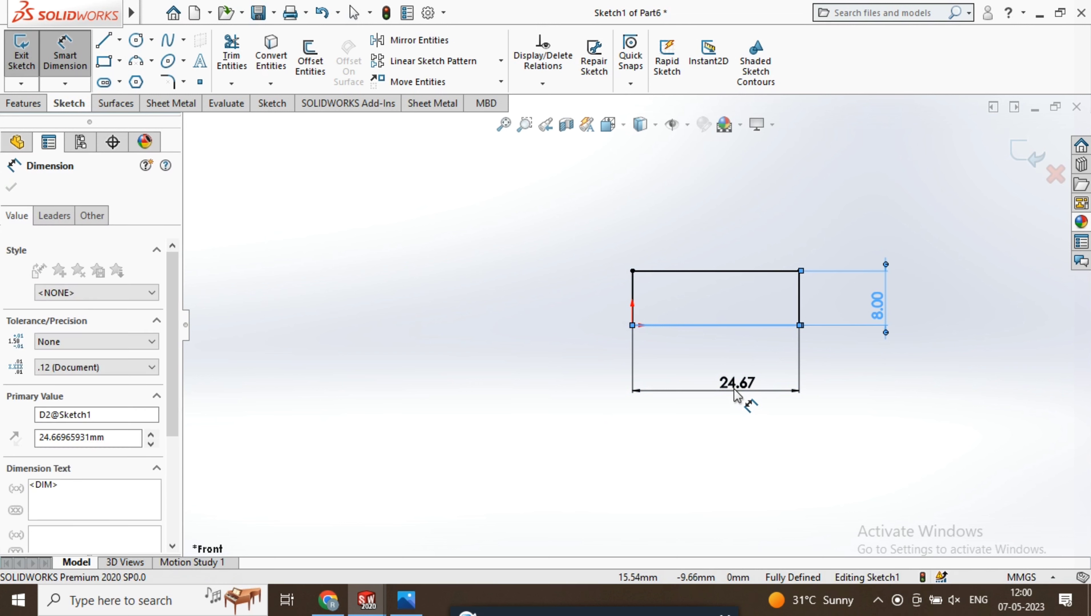
text(17)
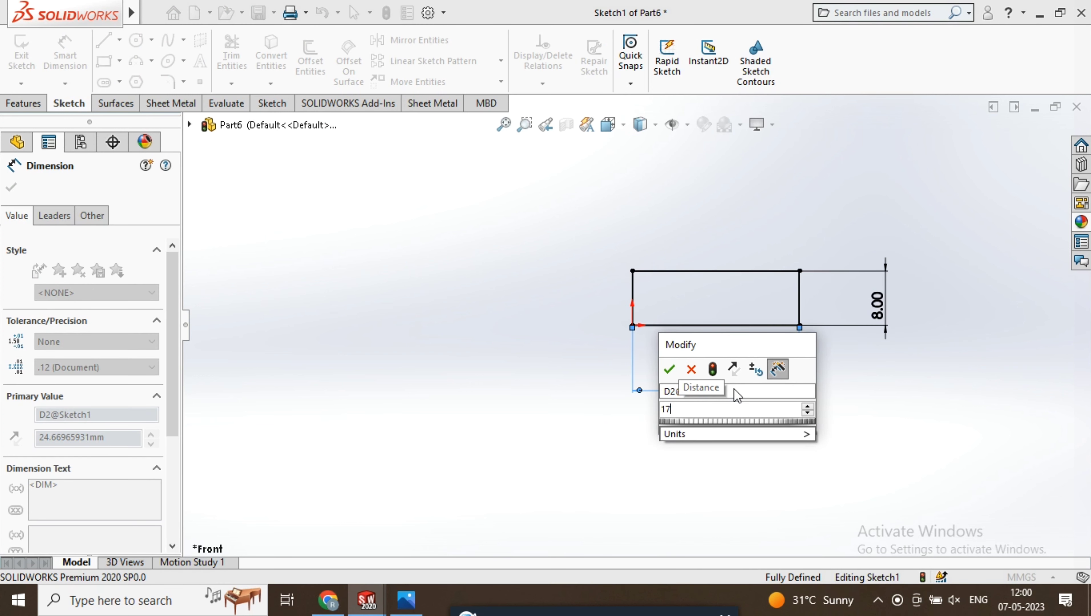
text(.5)
key(Return)
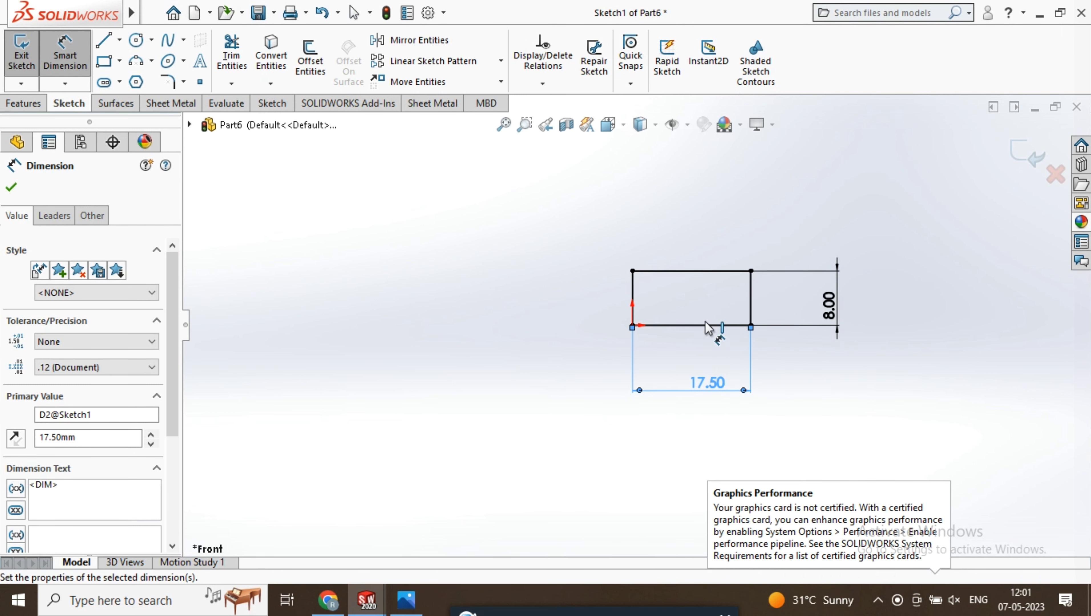
click(11, 188)
click(23, 103)
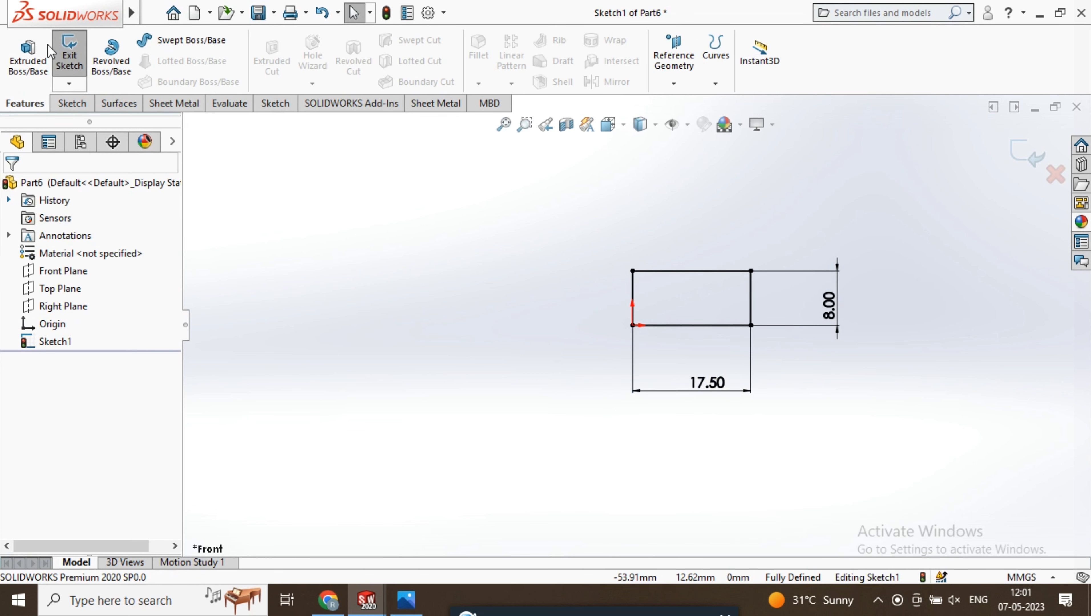
click(31, 57)
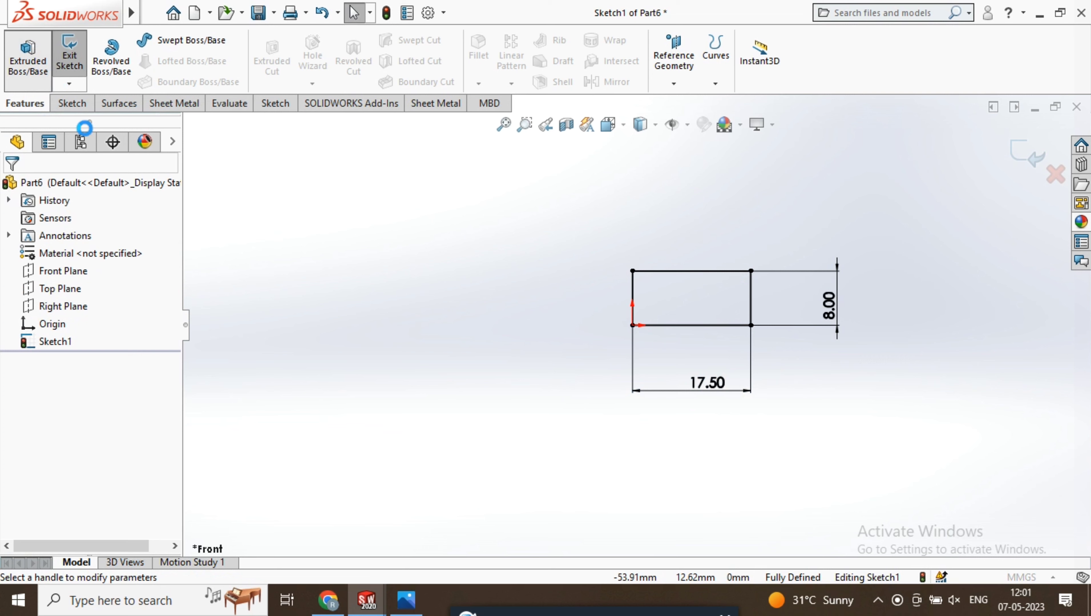
click(33, 187)
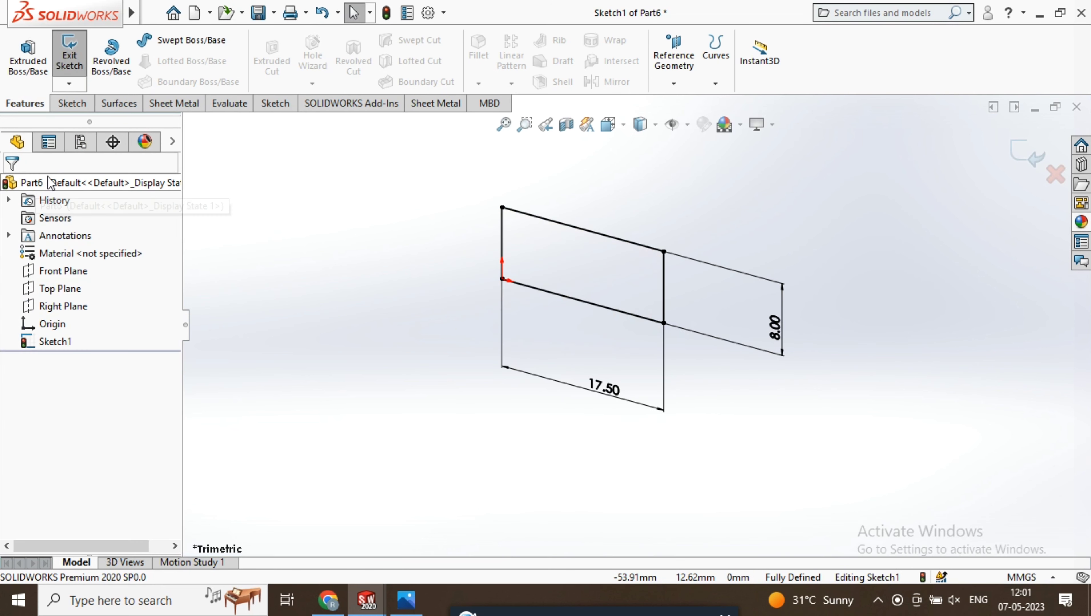
Revolve the rectangular profile 360 degrees about its vertical edge at the origin to form a solid disc
click(99, 55)
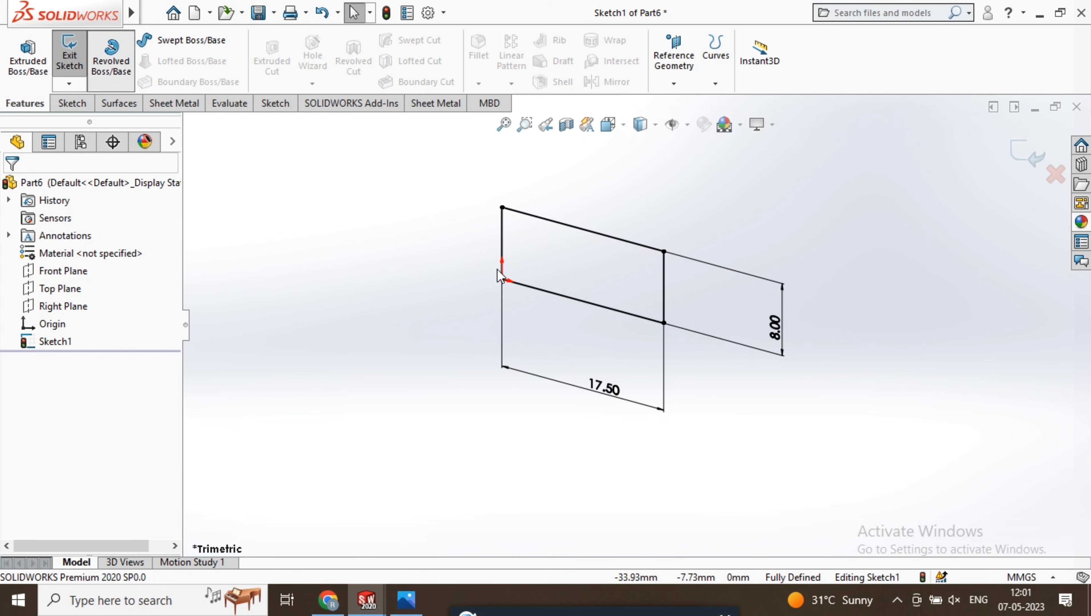
click(501, 242)
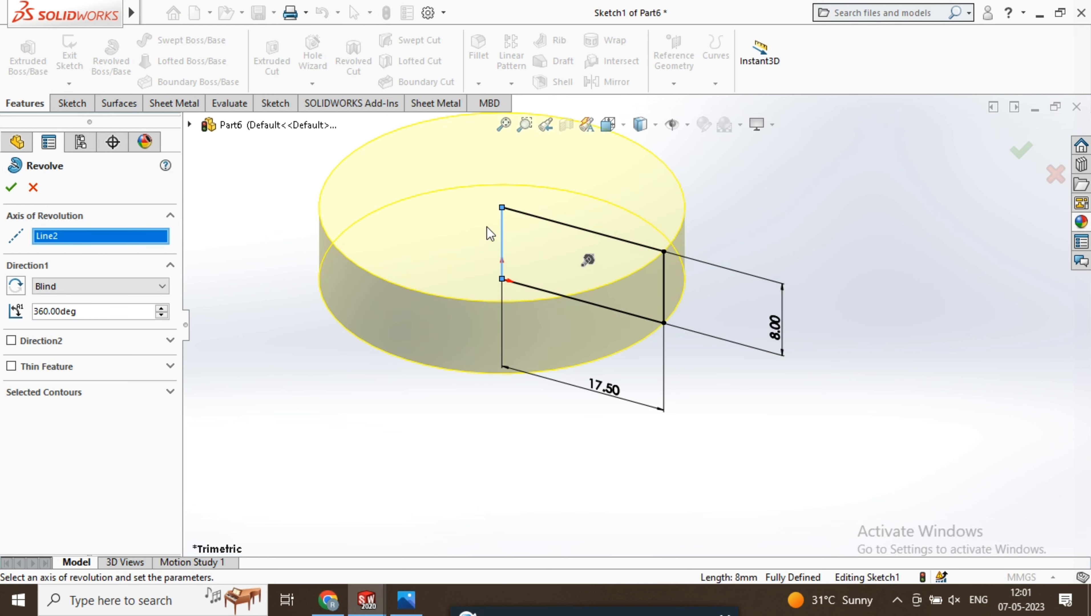
middle_drag(487, 227, 536, 340)
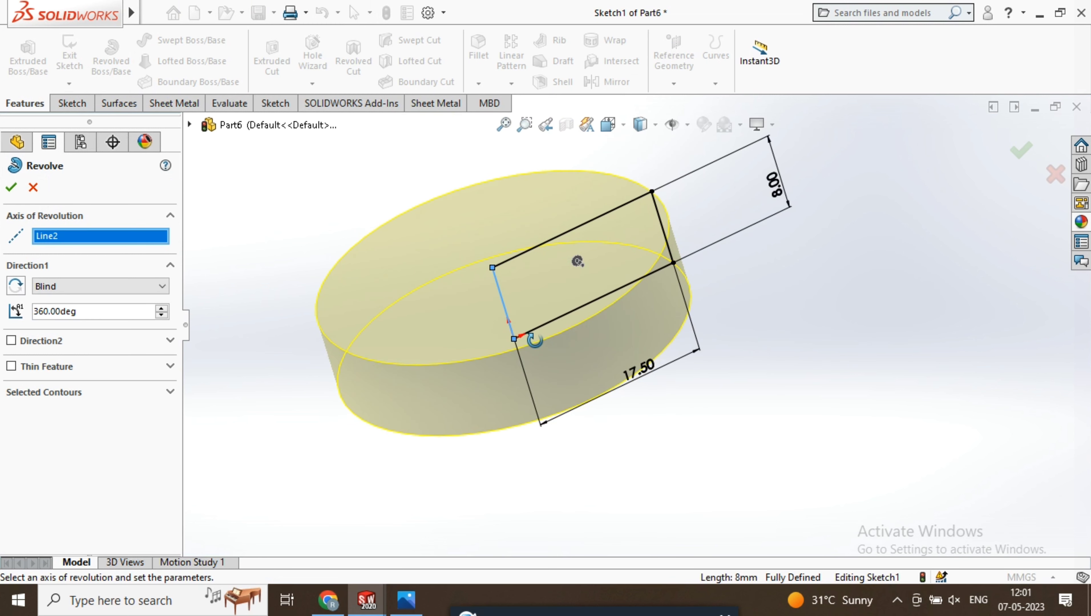
click(10, 187)
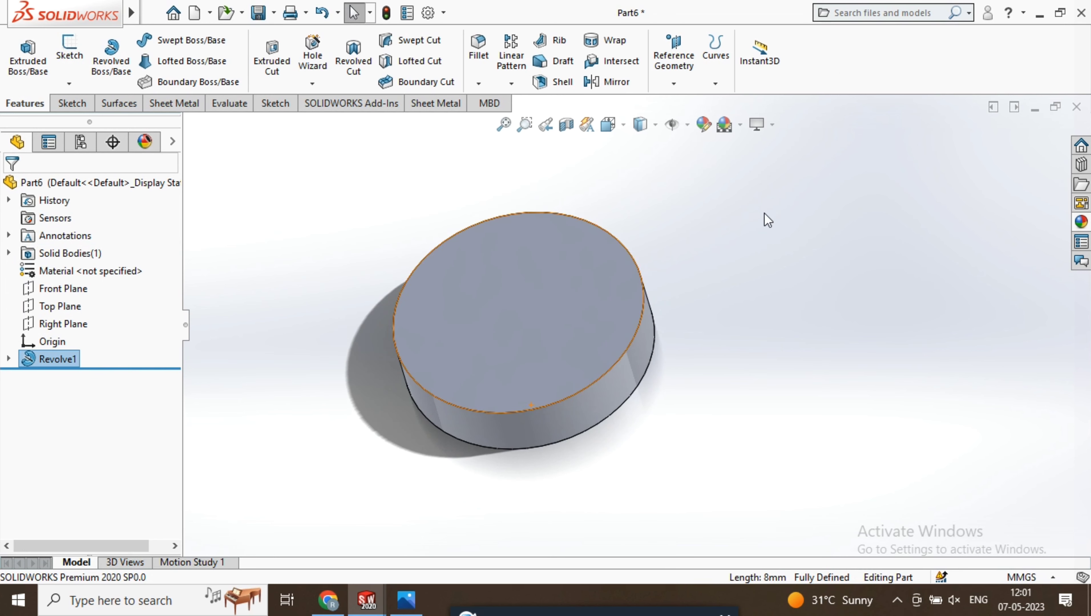
Adjust the model's view display settings and apply a scene with a plain white background
click(772, 125)
click(811, 163)
middle_drag(735, 240, 621, 358)
scroll(621, 358, up, 3)
click(772, 125)
click(781, 149)
middle_drag(726, 199, 747, 259)
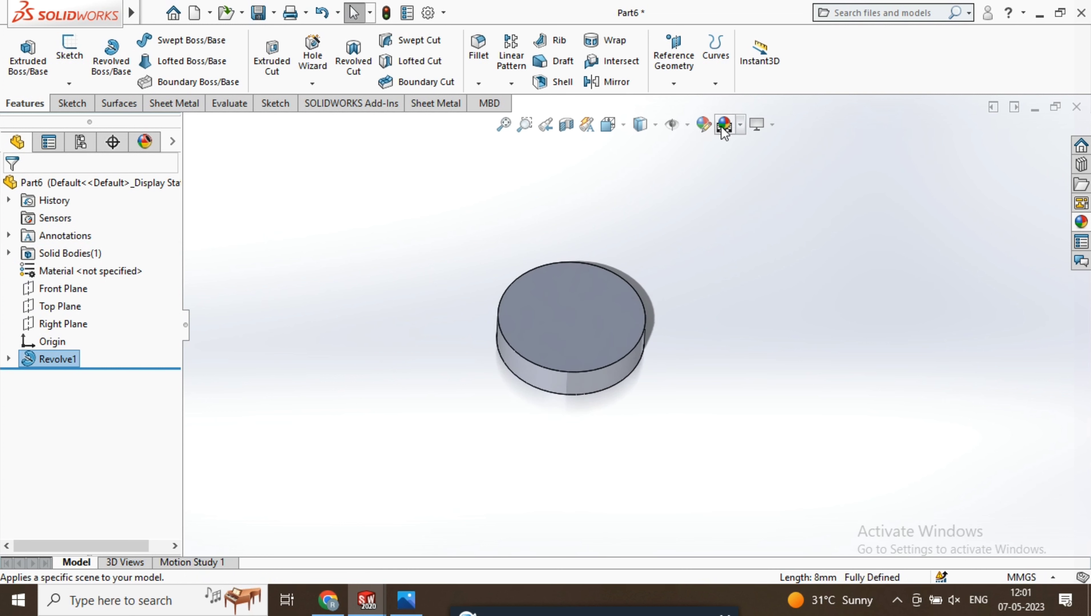
click(741, 125)
click(755, 166)
middle_drag(665, 292, 470, 427)
scroll(470, 427, up, 2)
scroll(492, 401, down, 7)
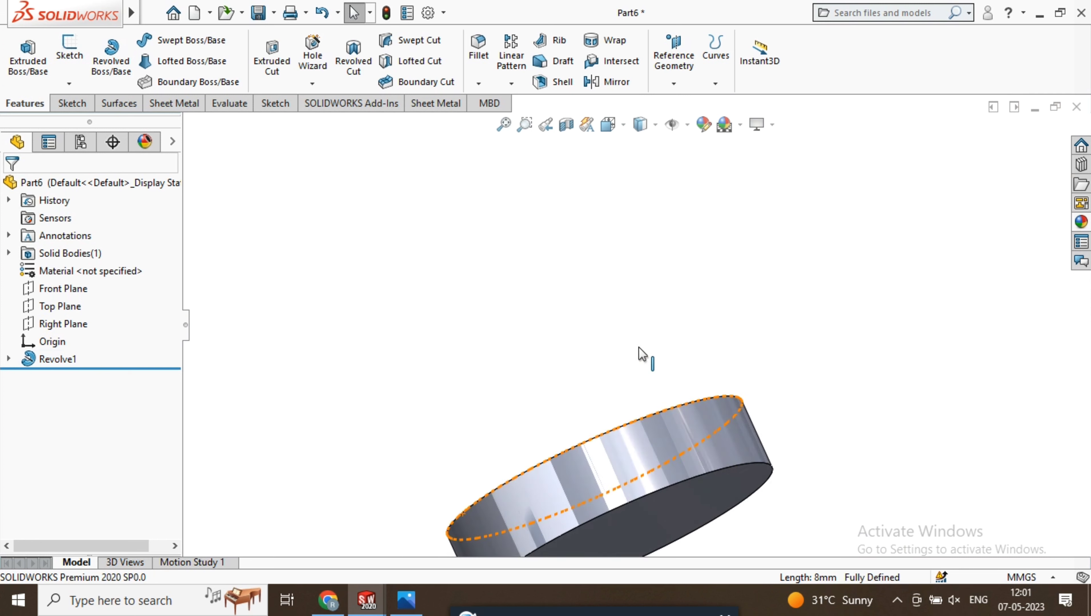
Set up a Hole Wizard countersink of type CTSK Flat ISO 7046-1, size M3, Normal fit, with a Through All end condition
scroll(640, 349, up, 2)
middle_drag(641, 348, 657, 419)
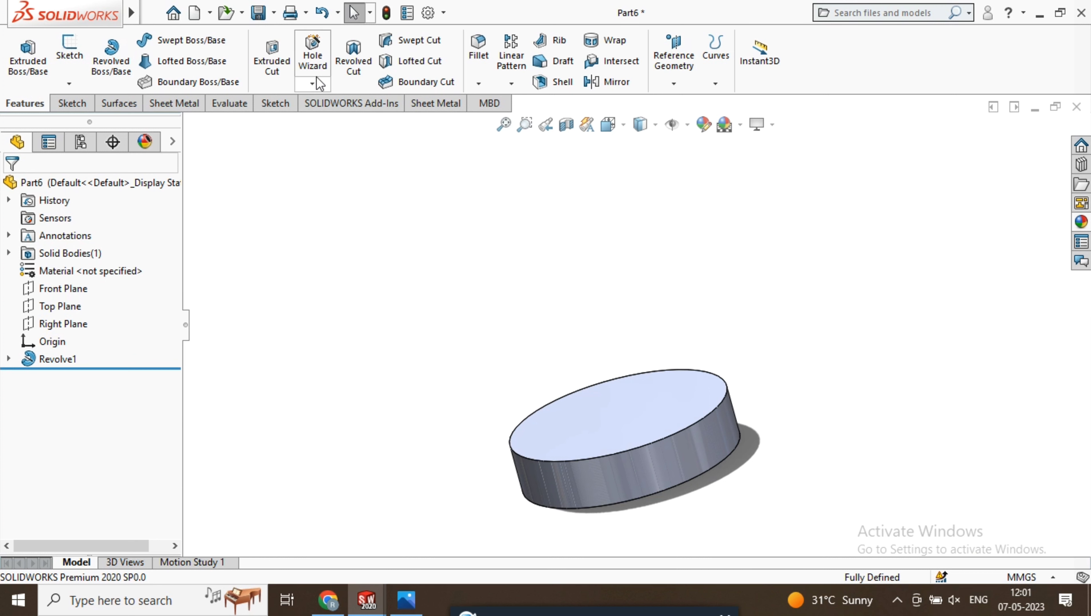
click(316, 59)
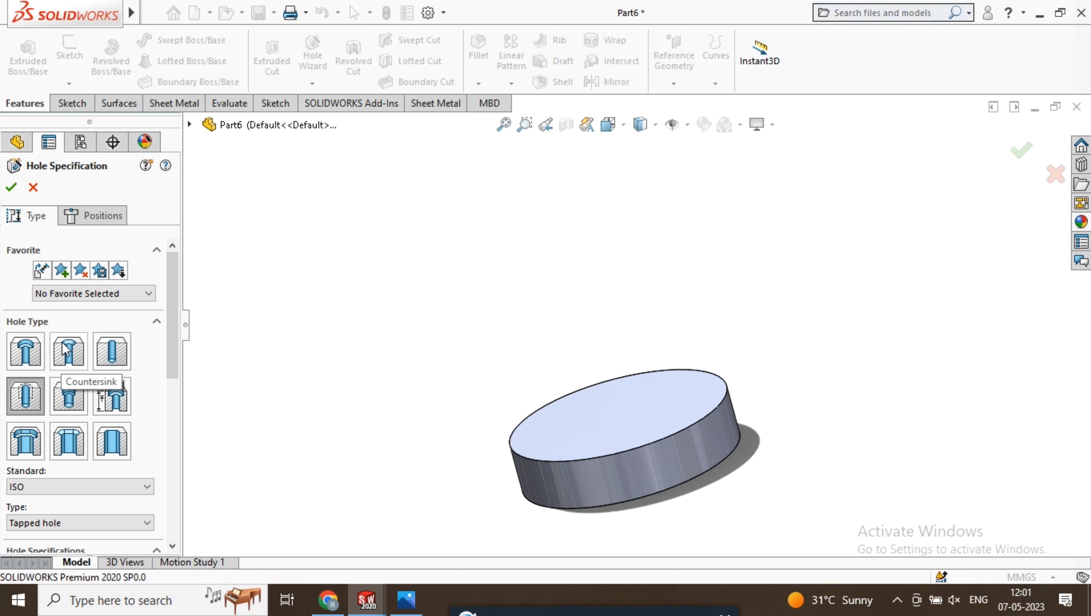
drag(177, 324, 180, 413)
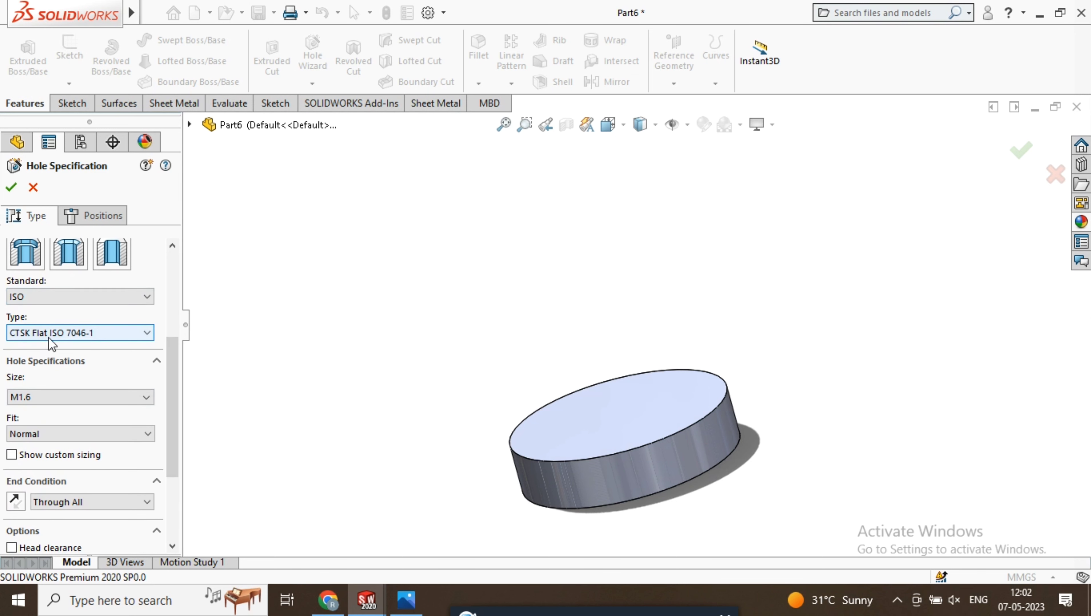
drag(169, 367, 168, 383)
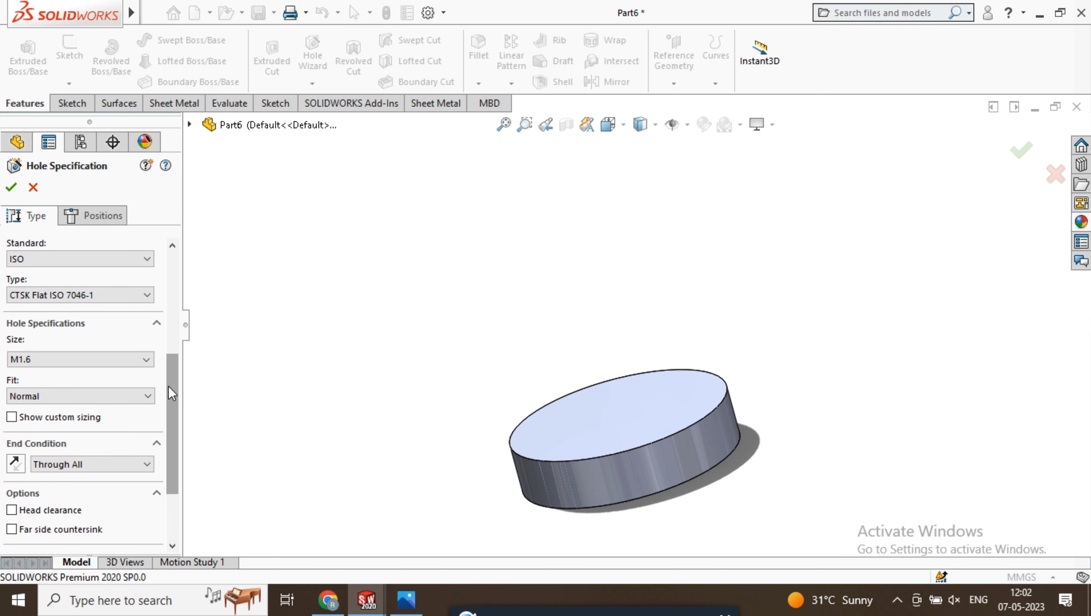
click(76, 361)
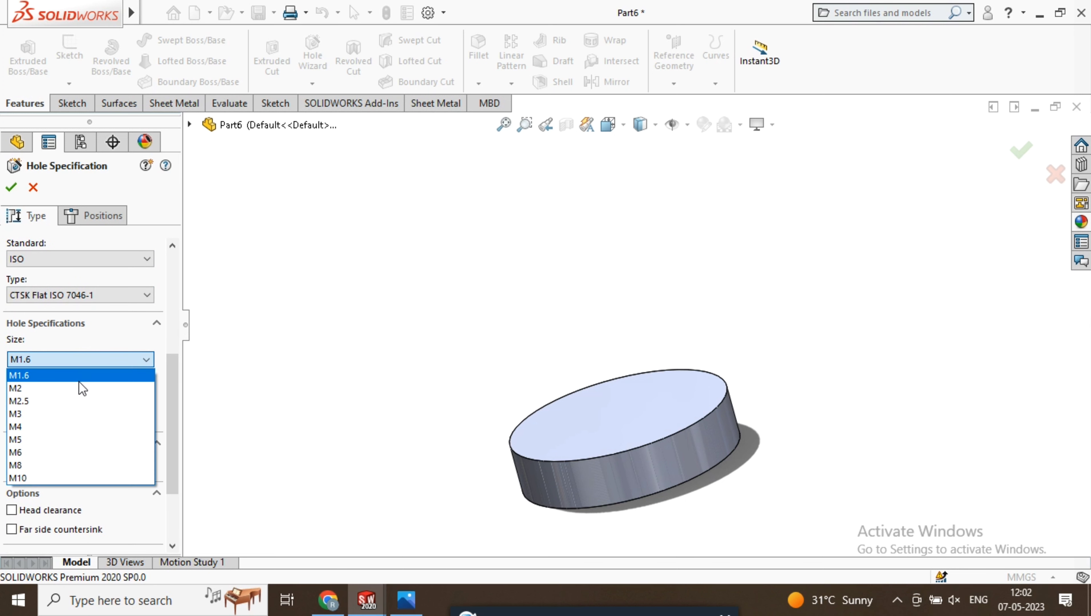
click(86, 412)
drag(177, 381, 179, 418)
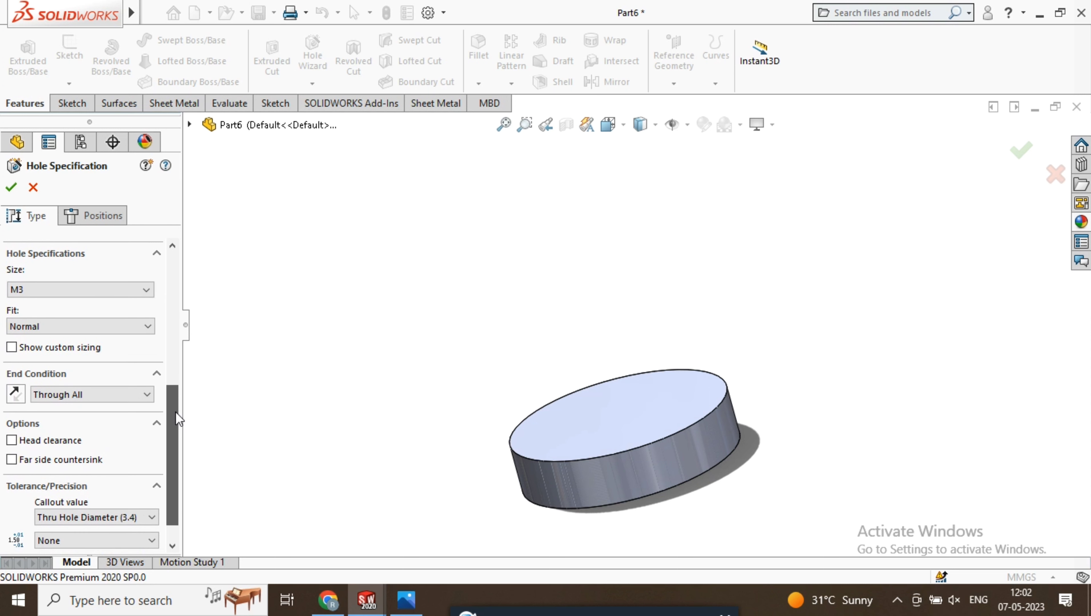
click(126, 396)
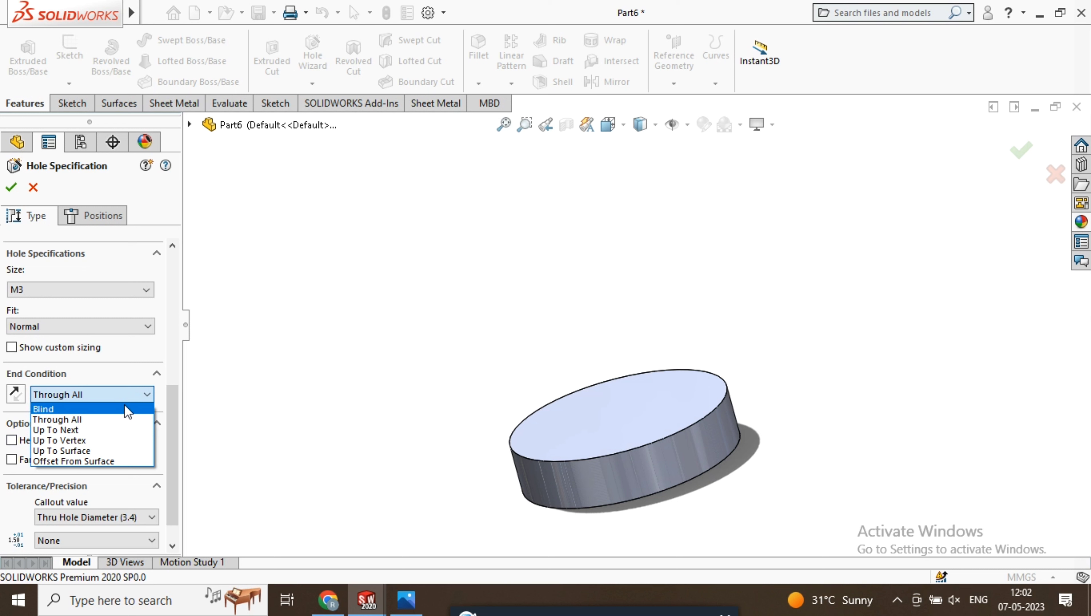
click(159, 363)
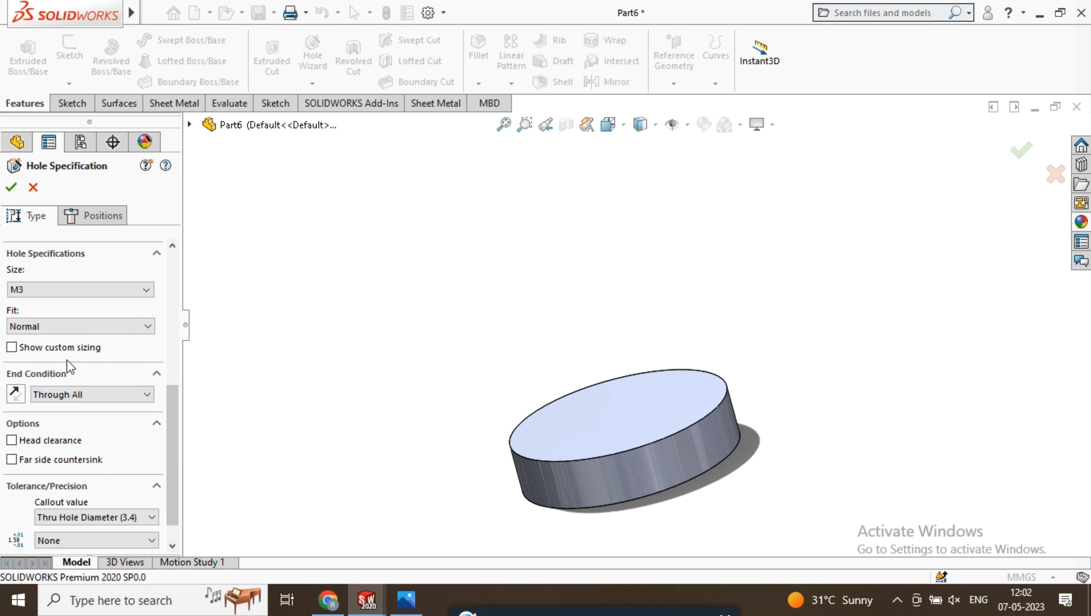
Enable custom sizing for the countersink, with a 14.5 mm through-hole diameter and a 25 mm countersink diameter
click(13, 347)
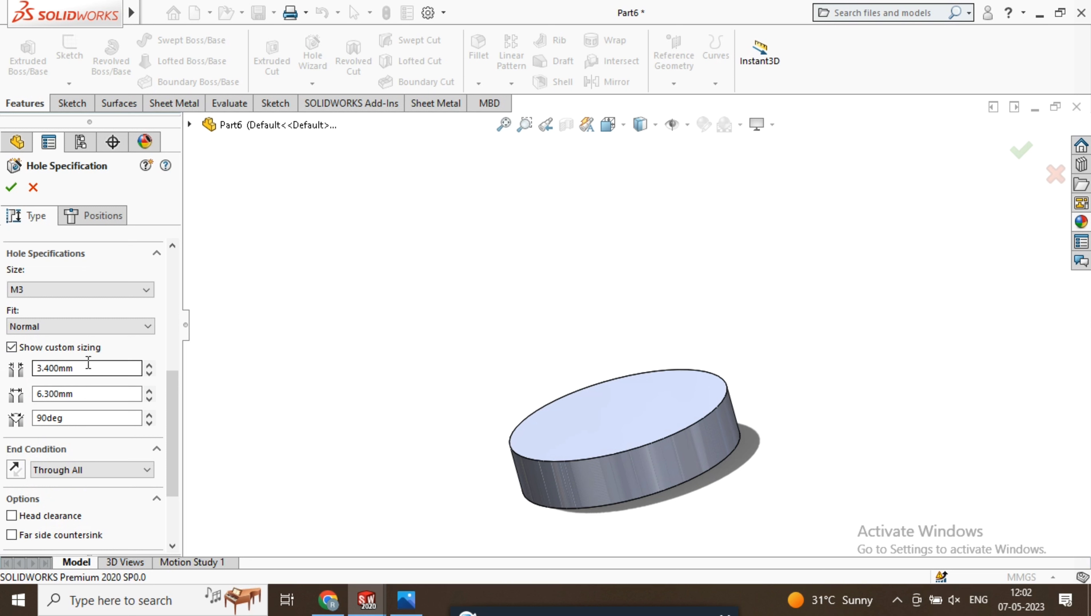
drag(88, 364, 32, 365)
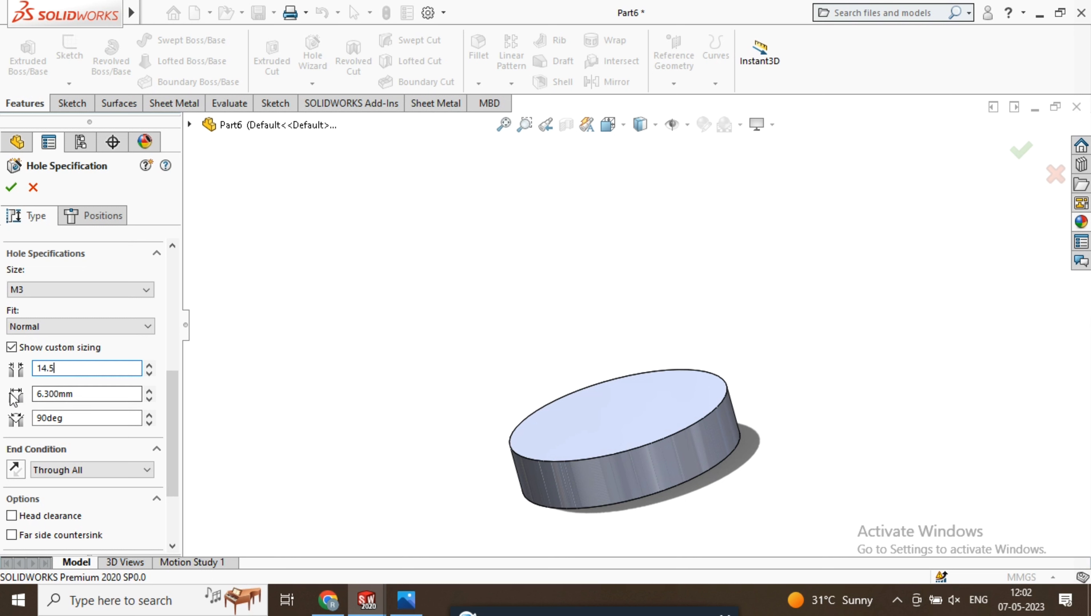
click(79, 393)
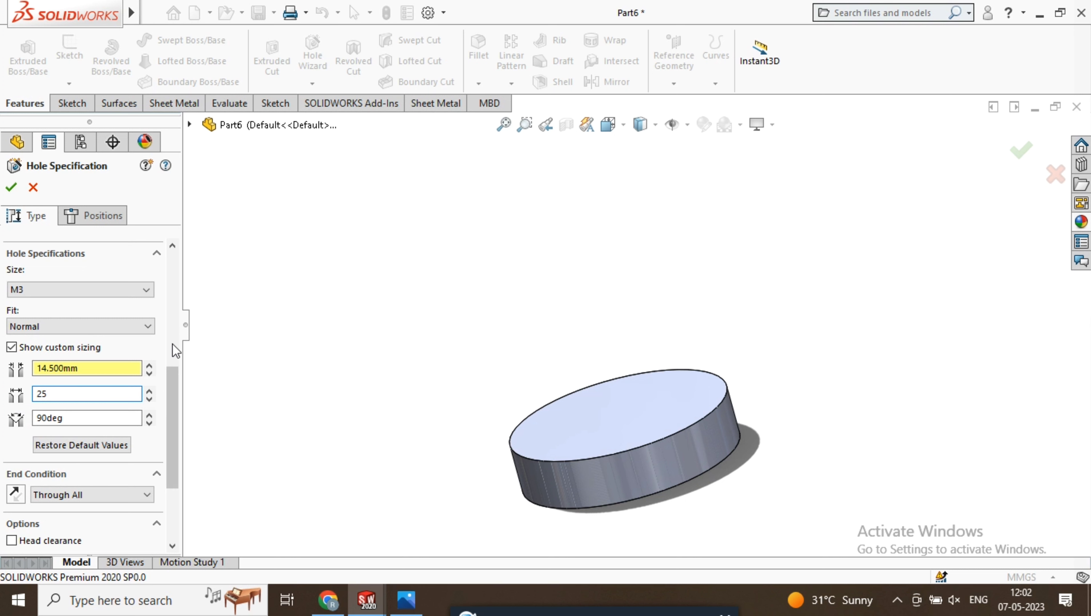
click(156, 343)
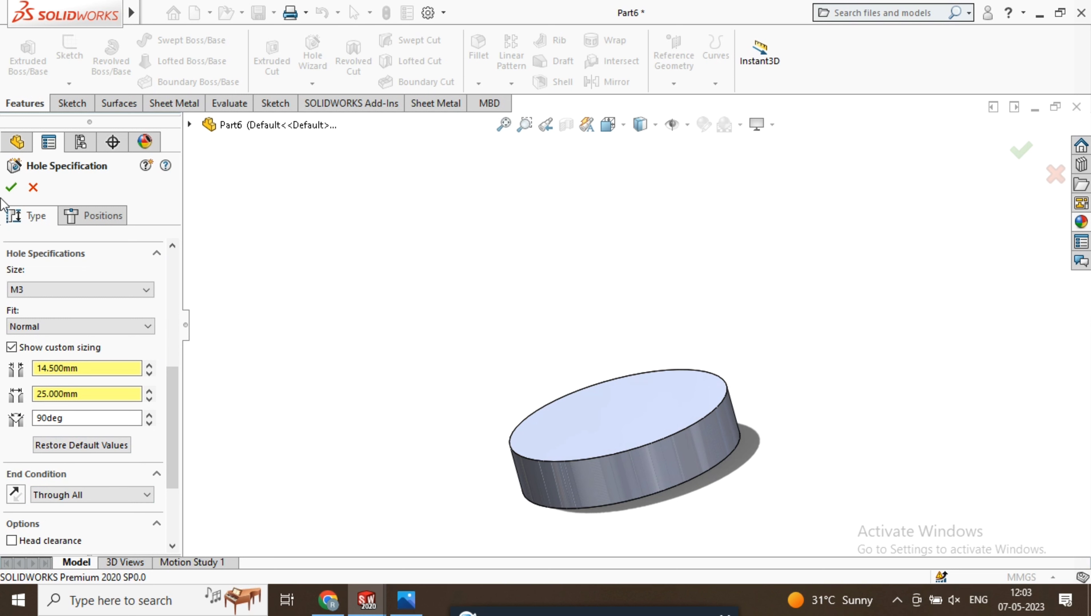
click(12, 187)
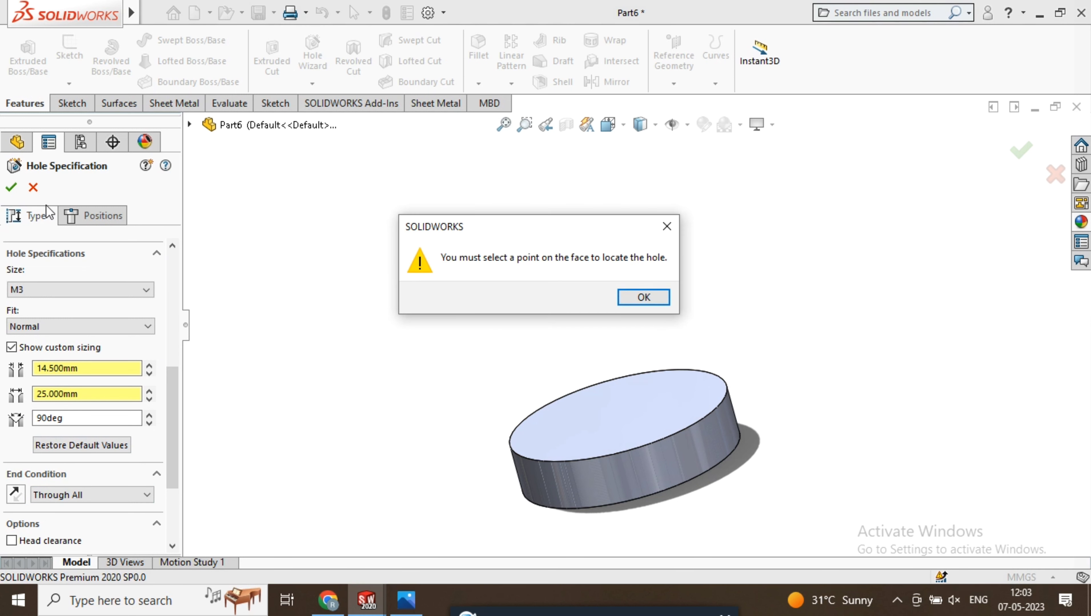
click(667, 227)
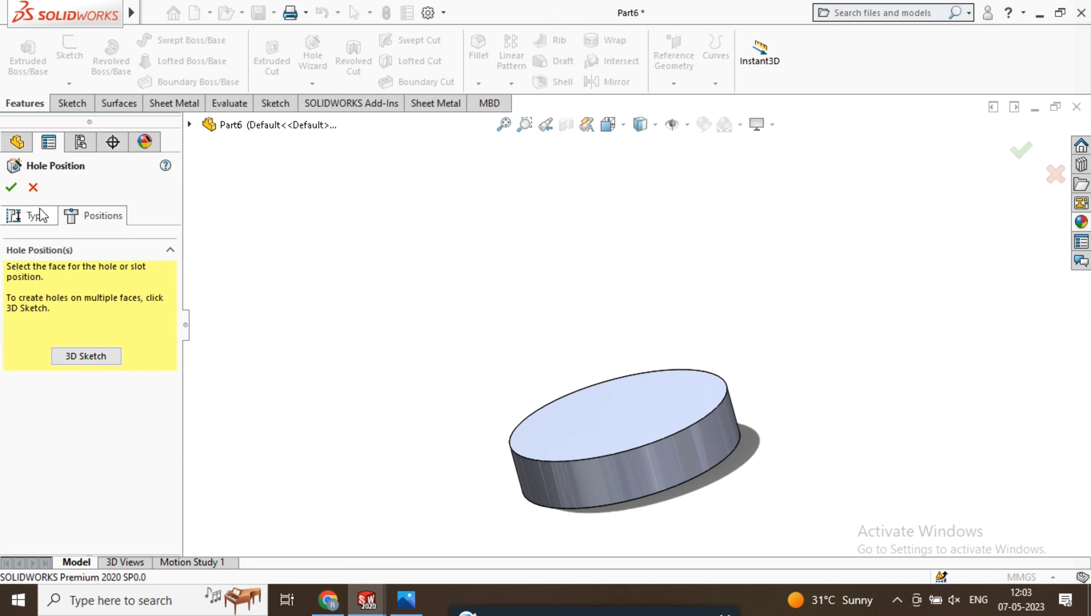
Position the countersunk hole at the centre of the disc's top face using a 3D sketch point
click(39, 217)
scroll(47, 475, down, 10)
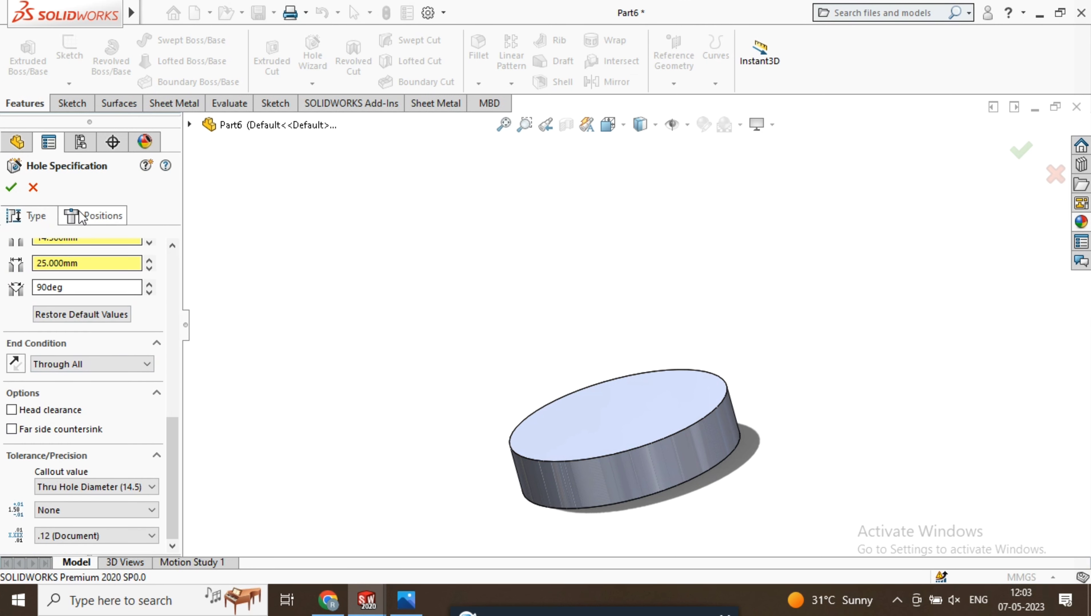
click(88, 214)
click(86, 357)
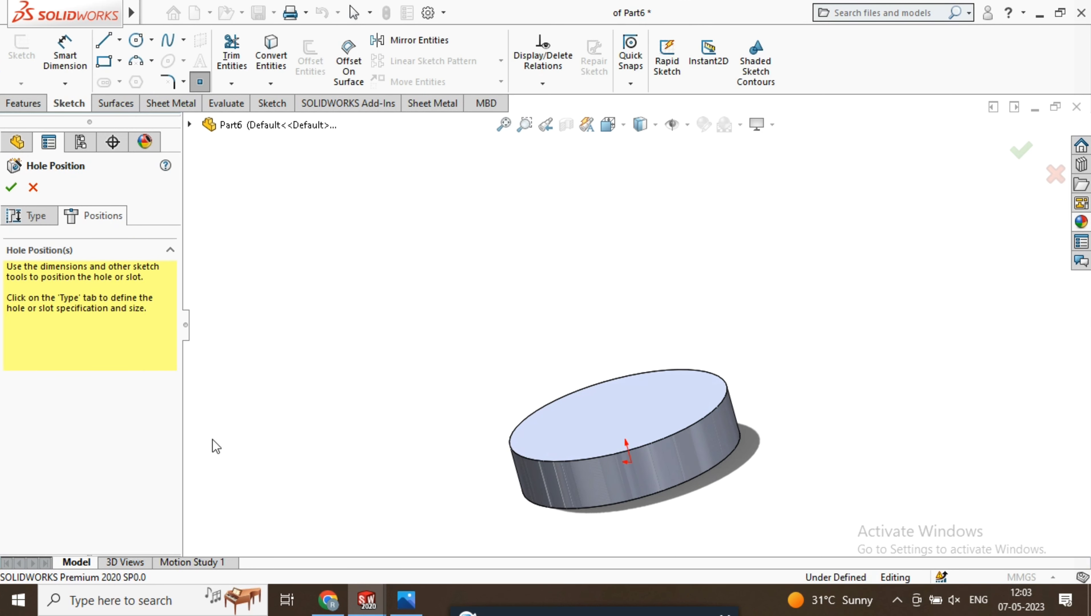
scroll(690, 427, down, 5)
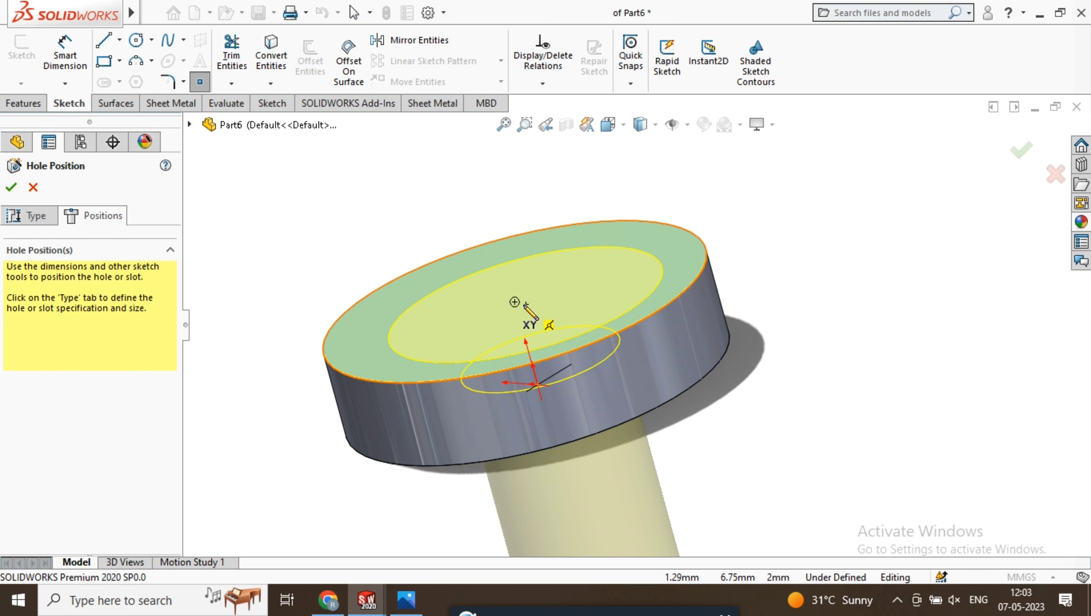
click(515, 302)
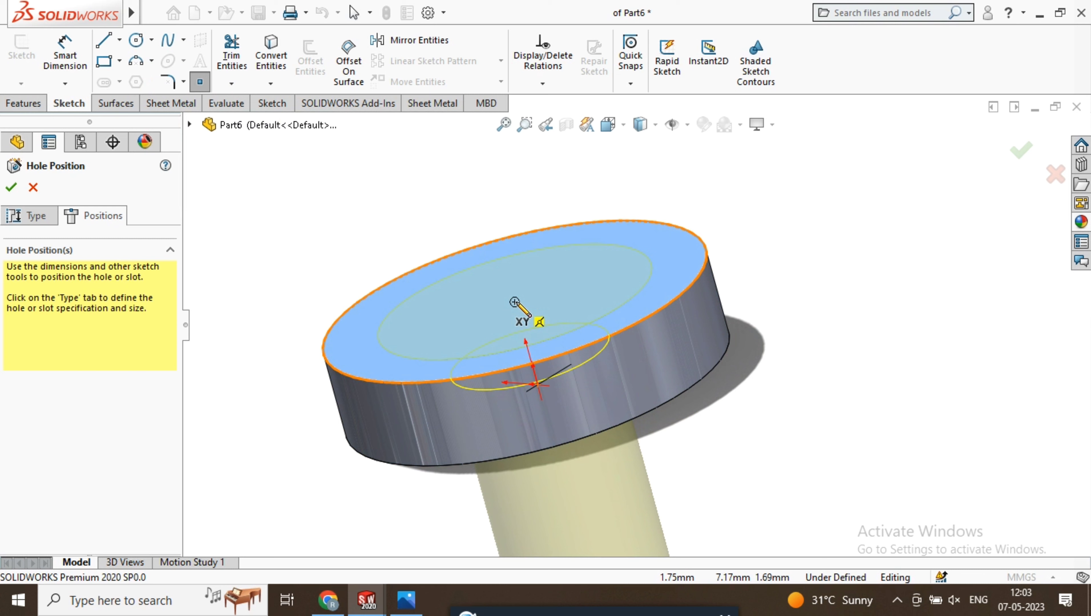
click(515, 303)
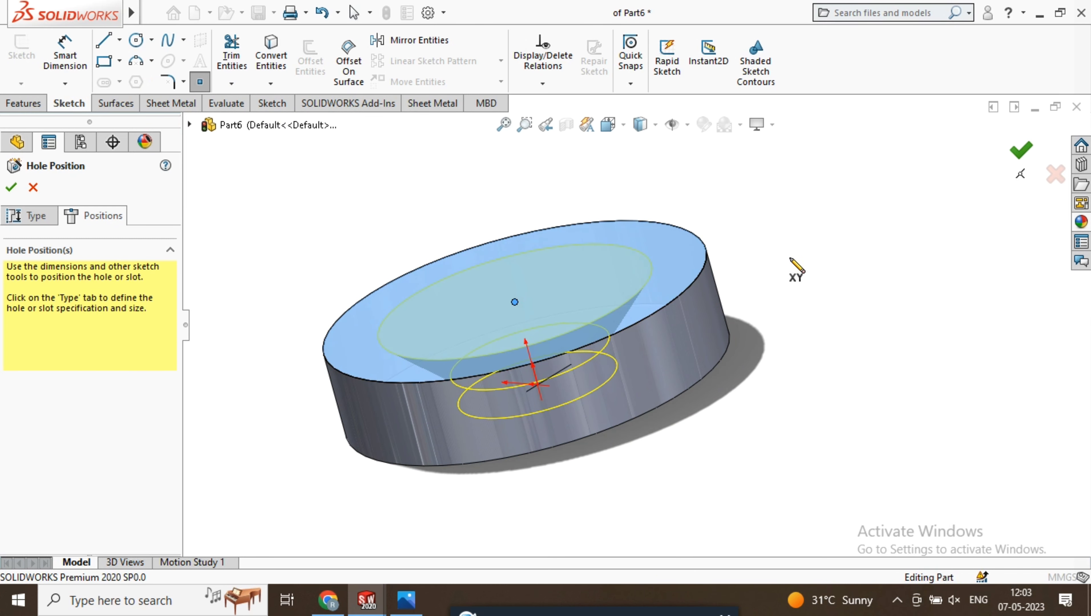
key(Return)
Fillet the outer circular edge of the countersunk face with a 1 mm radius
middle_drag(574, 346, 746, 329)
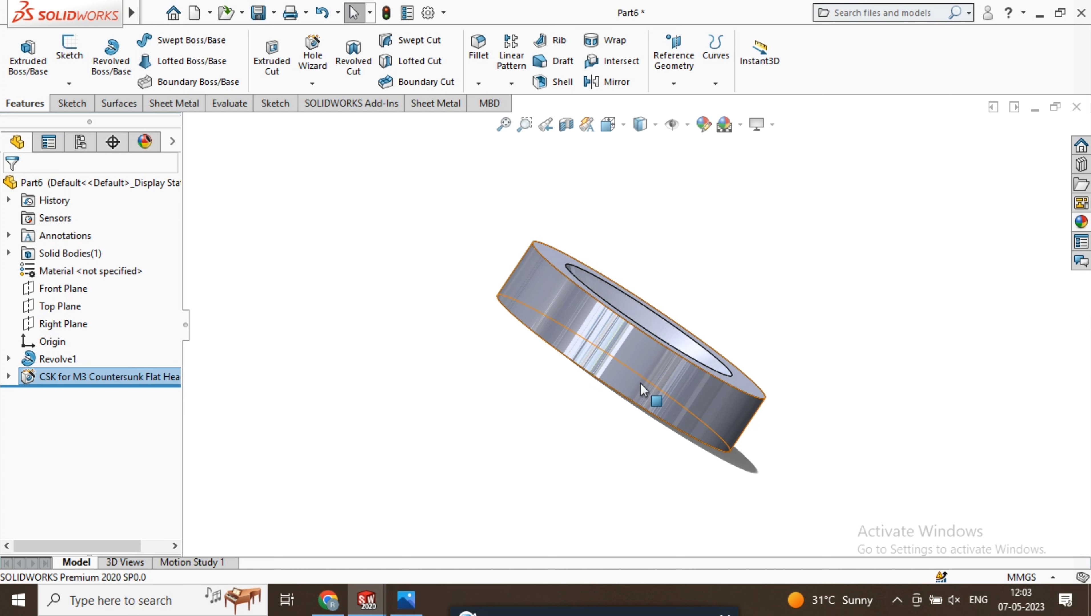
click(478, 49)
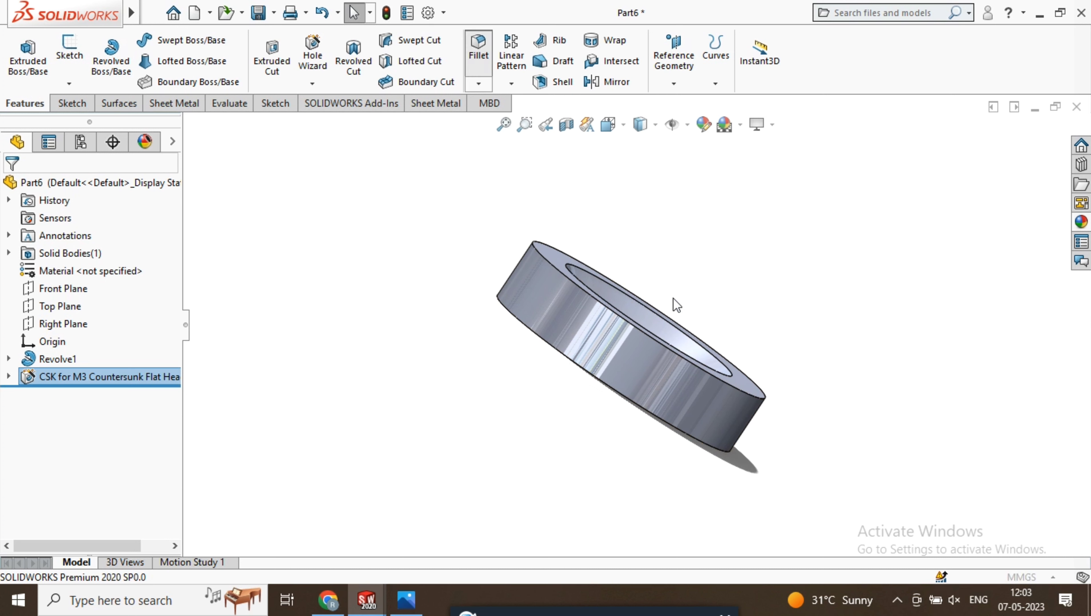
middle_drag(725, 285, 758, 365)
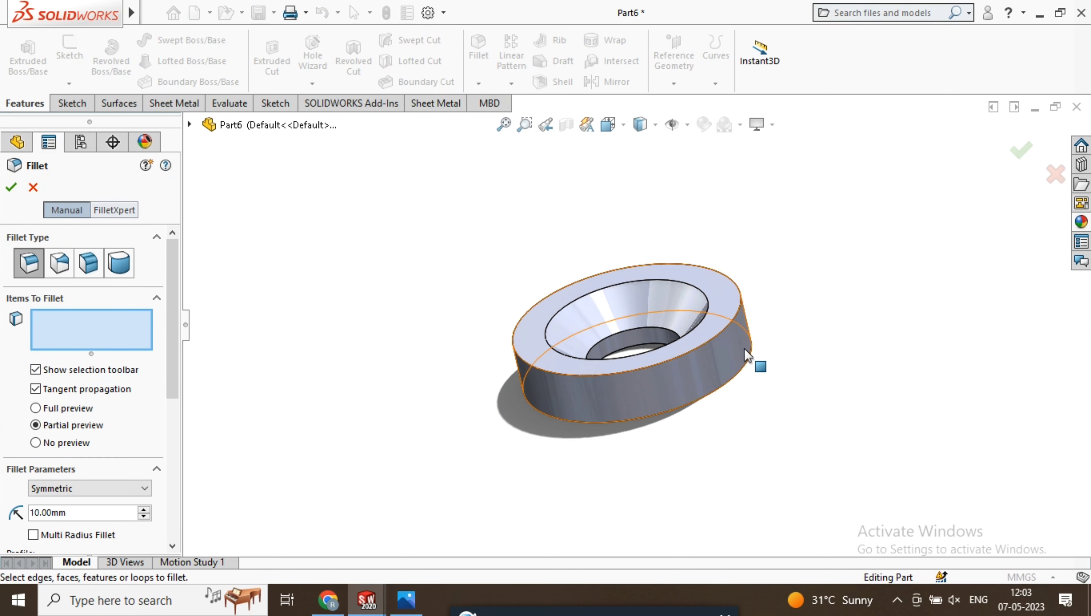
click(723, 327)
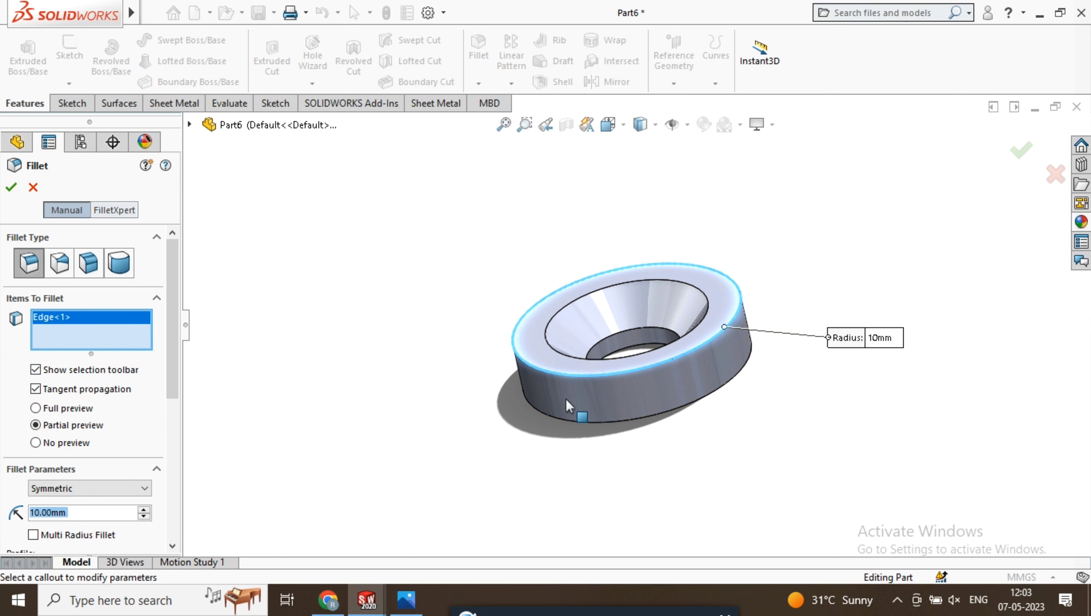
click(76, 512)
drag(76, 512, 4, 529)
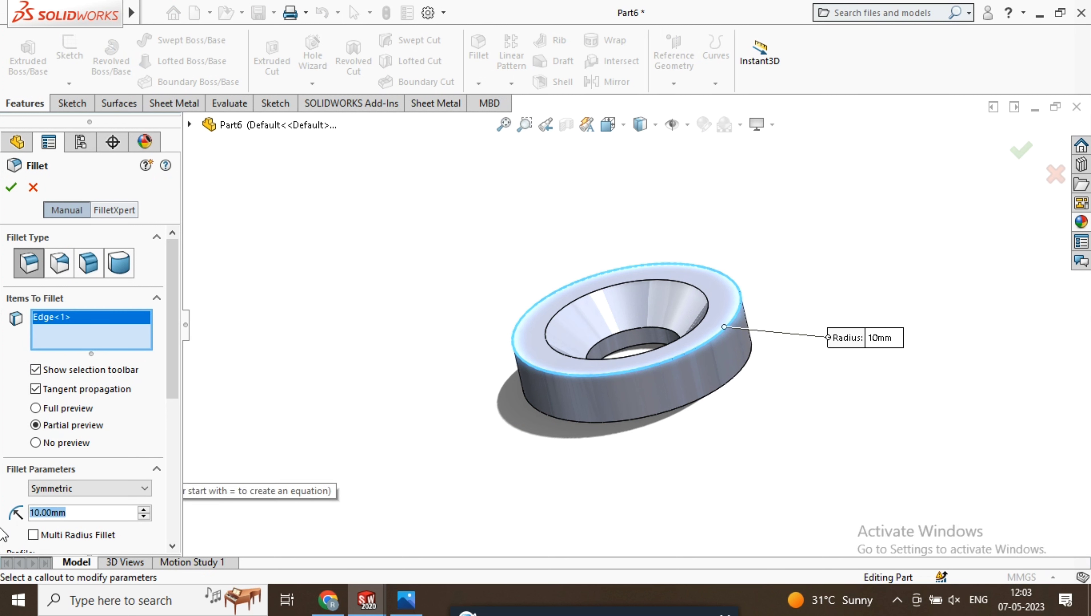
text(1)
key(Return)
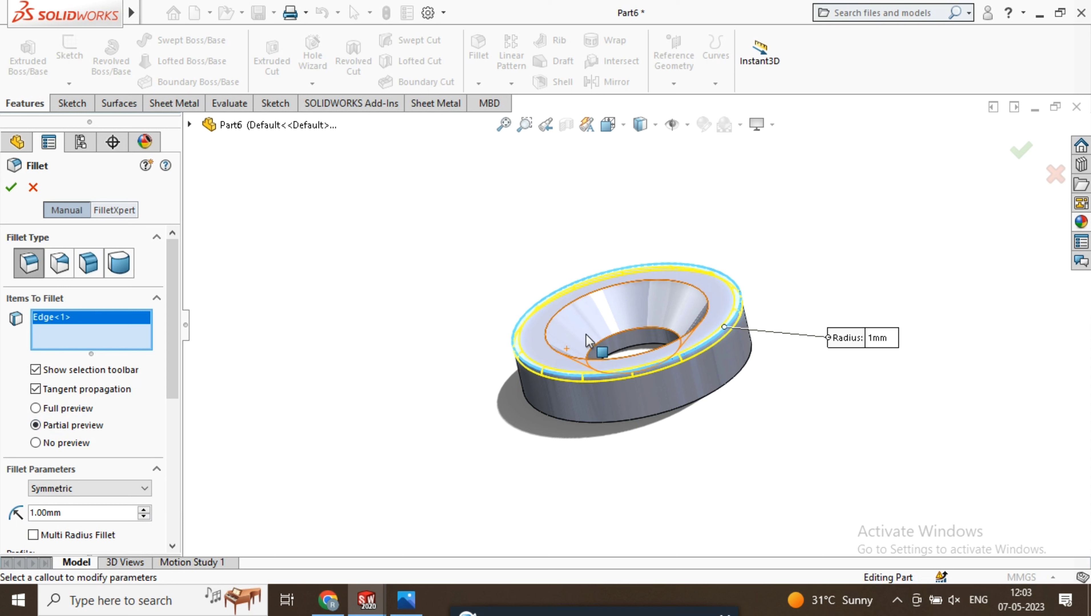
click(11, 186)
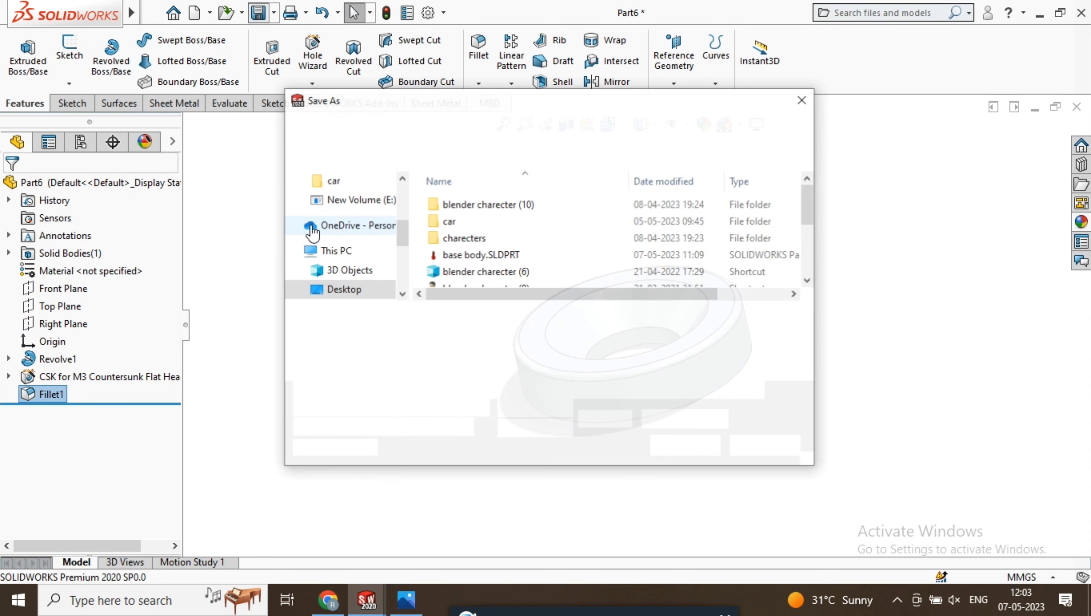
Save the washer on the Desktop as a SOLIDWORKS part with a file name beginning "was"
text(washer)
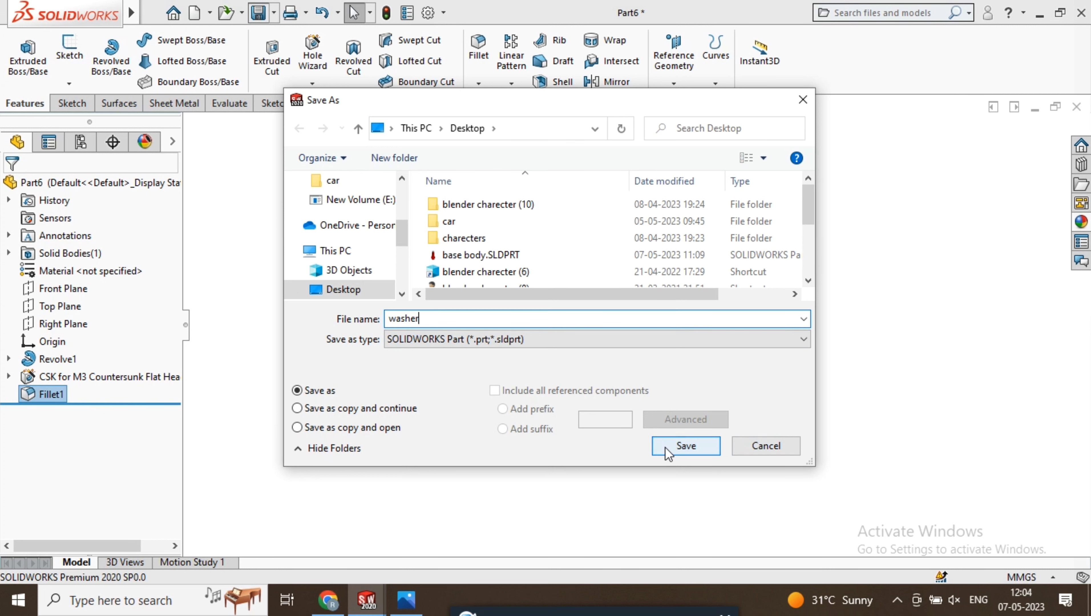
click(686, 445)
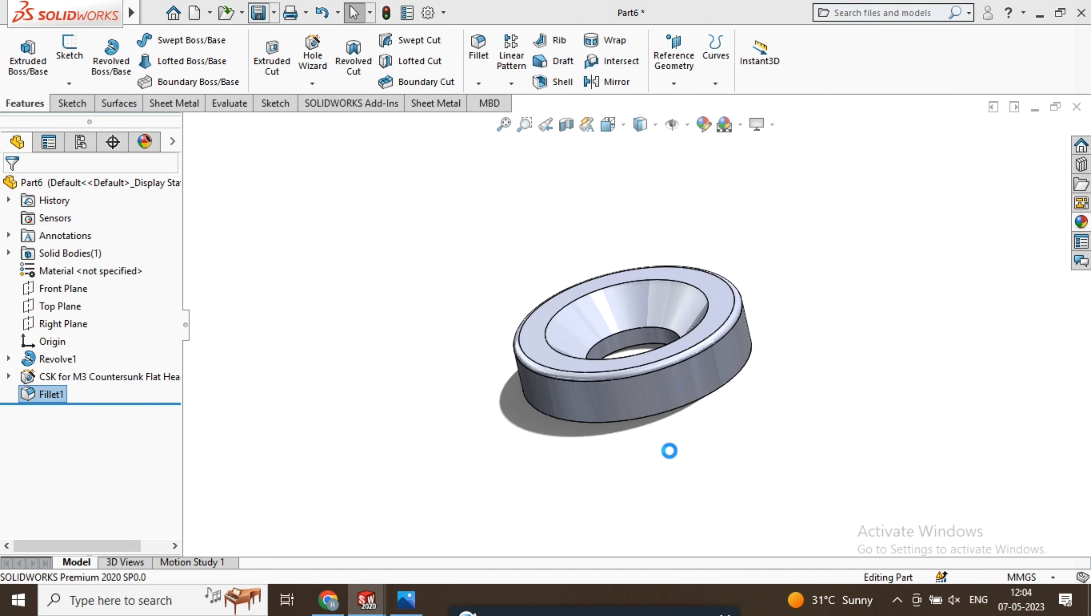